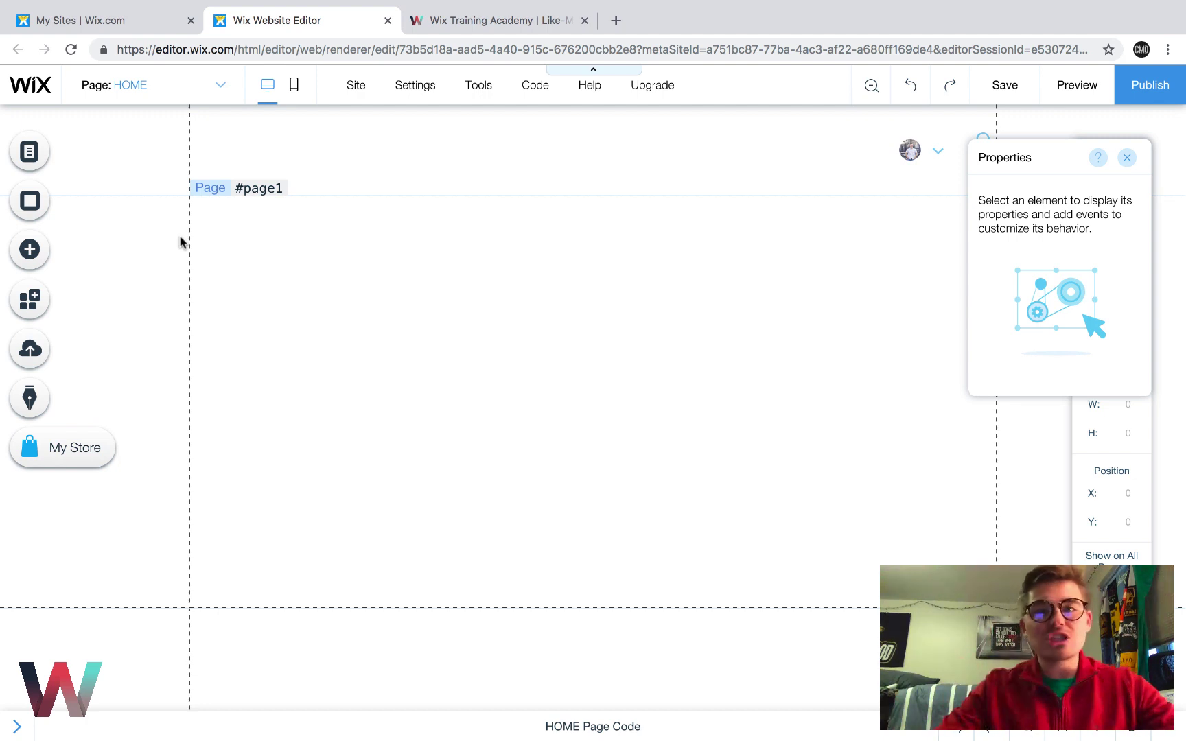
Switch from the Home page to the Shop page and view its product gallery
{"action": "left_click", "coordinate": [211, 91]}
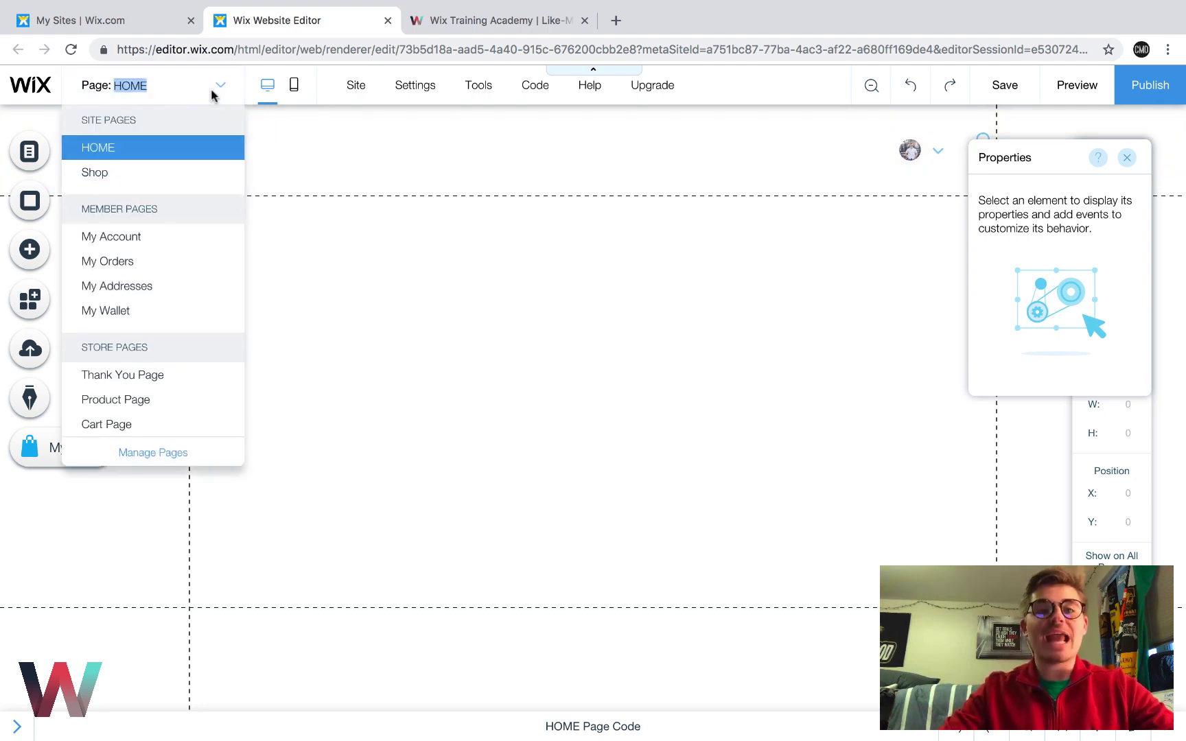
{"action": "left_click", "coordinate": [122, 174]}
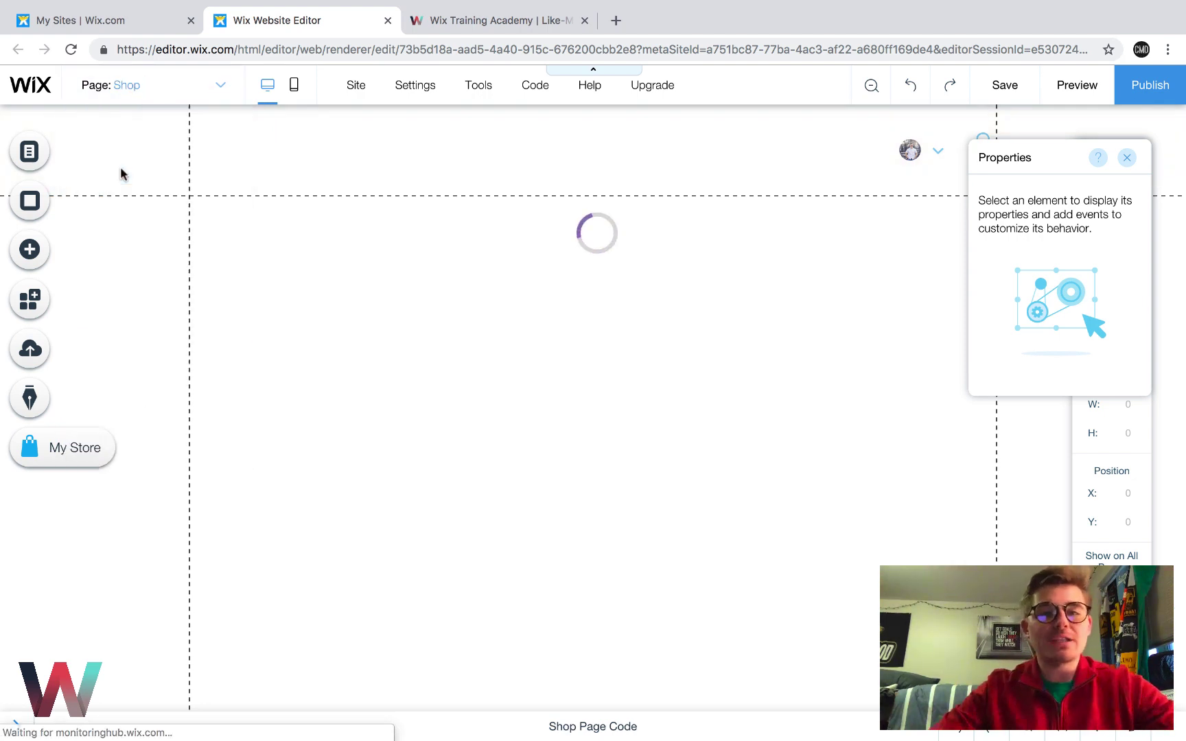
{"action": "scroll", "coordinate": [205, 393], "scroll_direction": "down", "scroll_amount": 2}
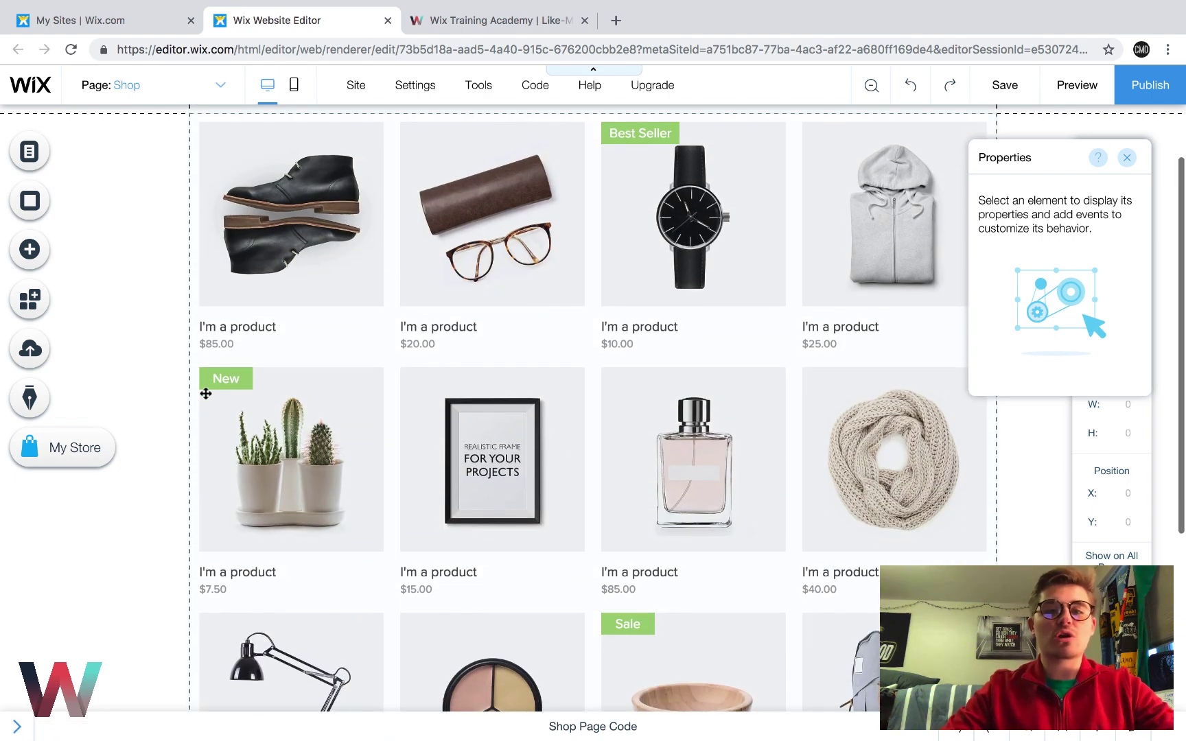
{"action": "scroll", "coordinate": [206, 394], "scroll_direction": "up", "scroll_amount": 2}
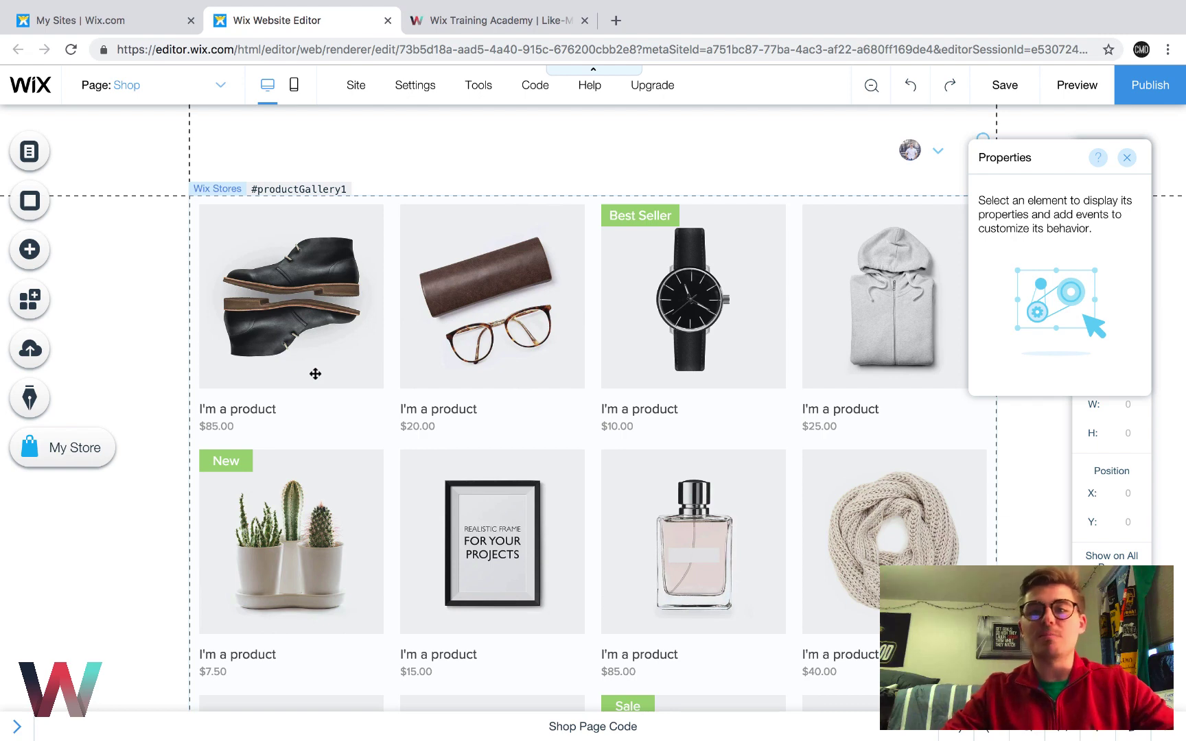
Open Manage Products from the Shop's product gallery and dismiss the physical/digital products tip
{"action": "left_click", "coordinate": [315, 374]}
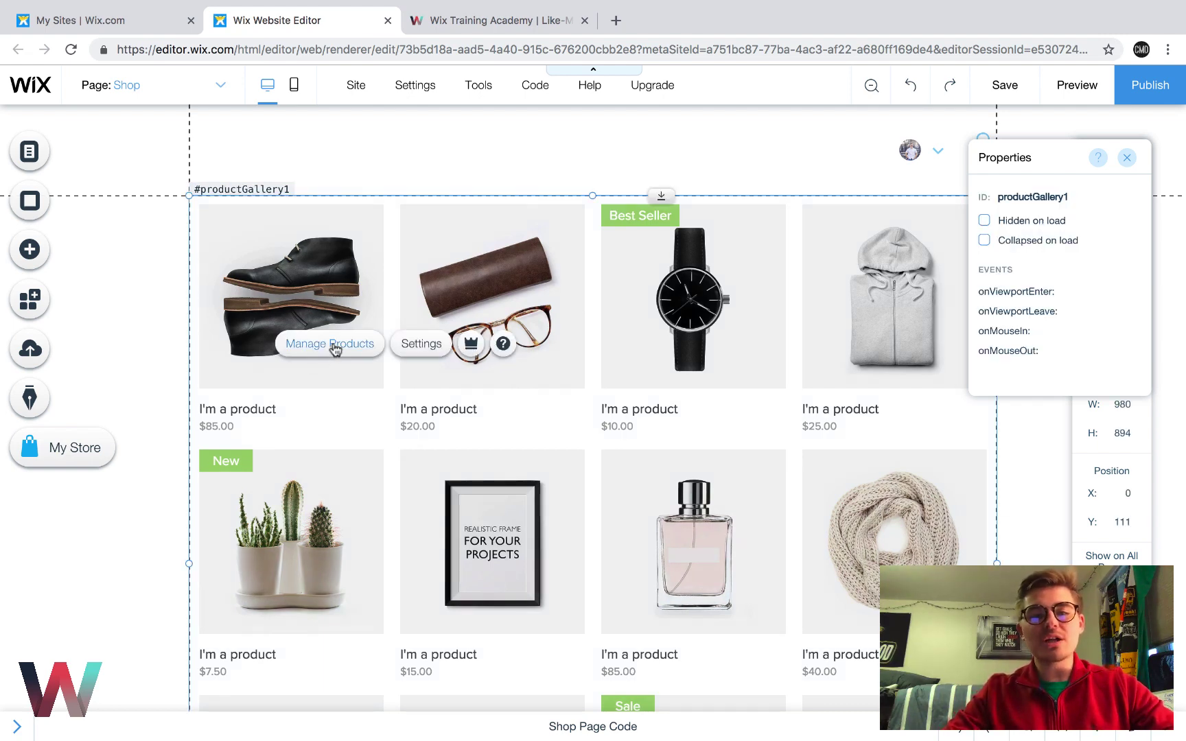
{"action": "left_click", "coordinate": [334, 346]}
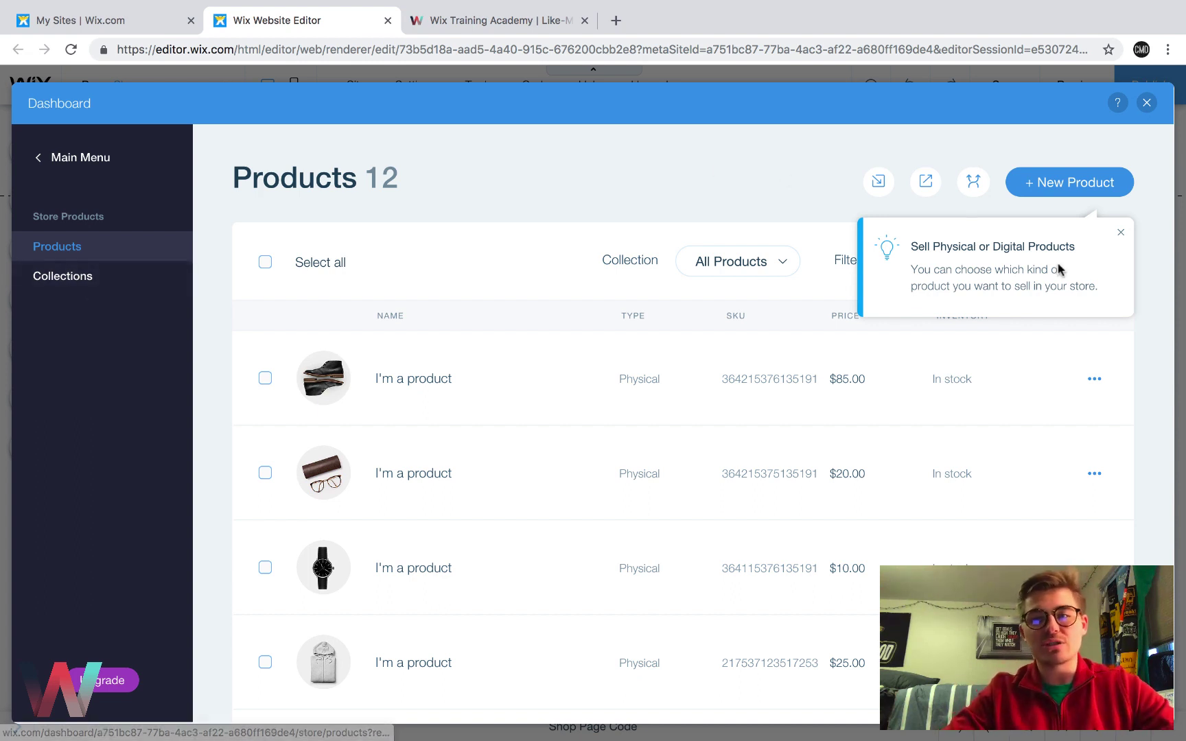
{"action": "left_click", "coordinate": [1120, 232]}
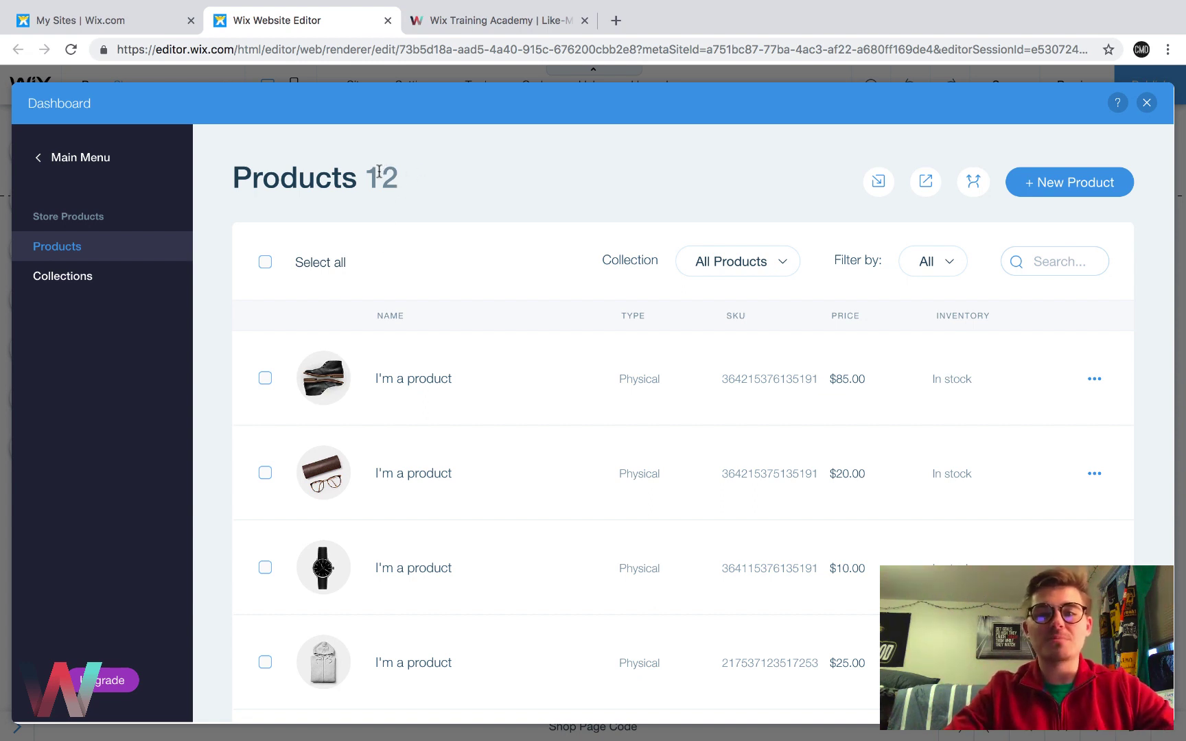
{"action": "left_click", "coordinate": [764, 265]}
{"action": "left_click", "coordinate": [764, 264]}
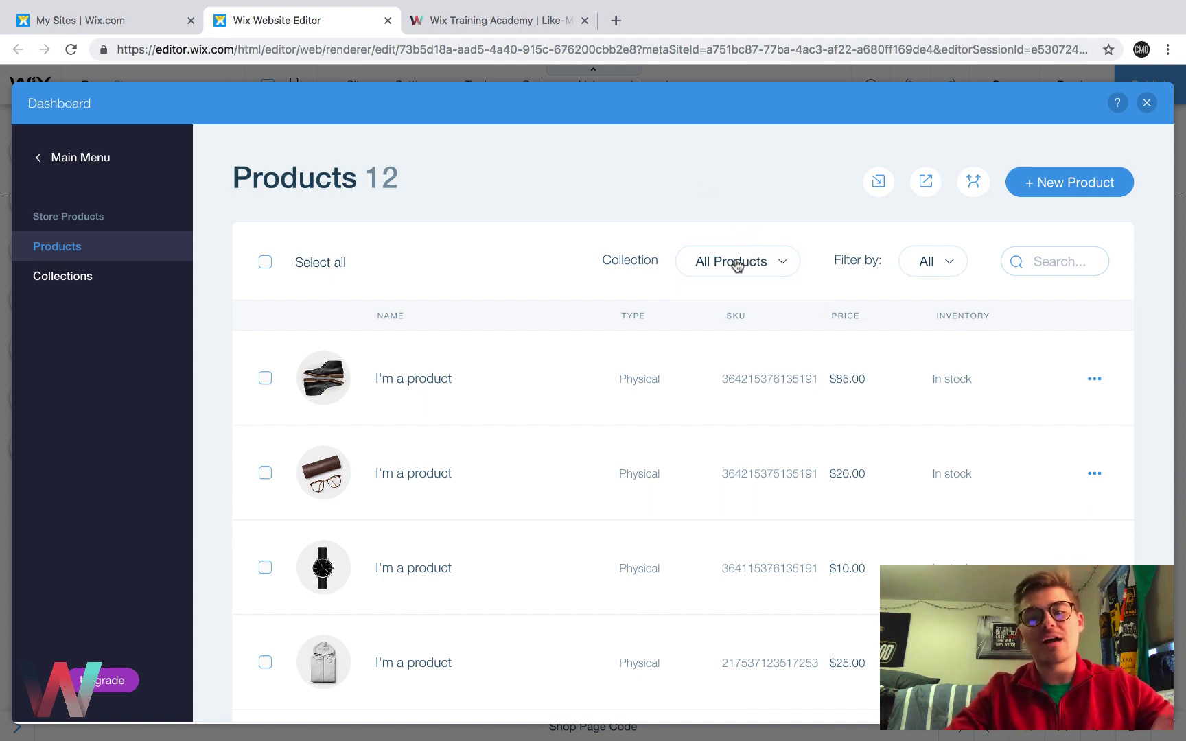
{"action": "left_click", "coordinate": [947, 274]}
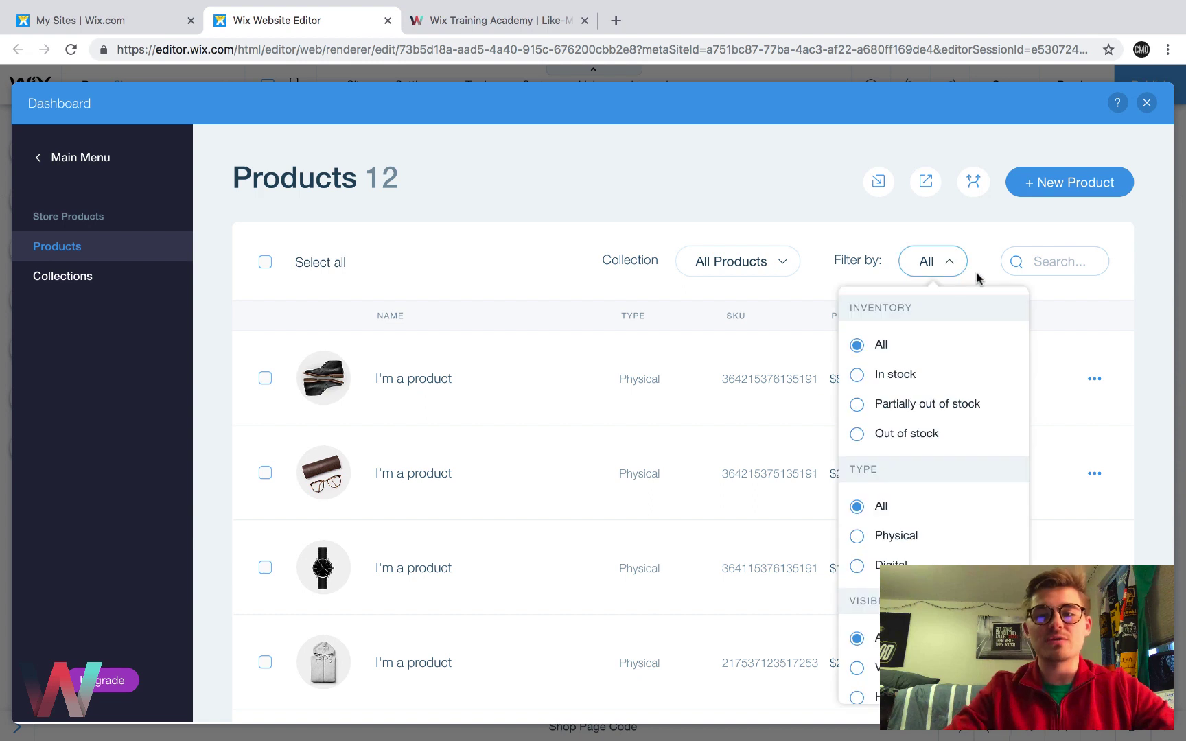
{"action": "scroll", "coordinate": [978, 376], "scroll_direction": "down", "scroll_amount": 1}
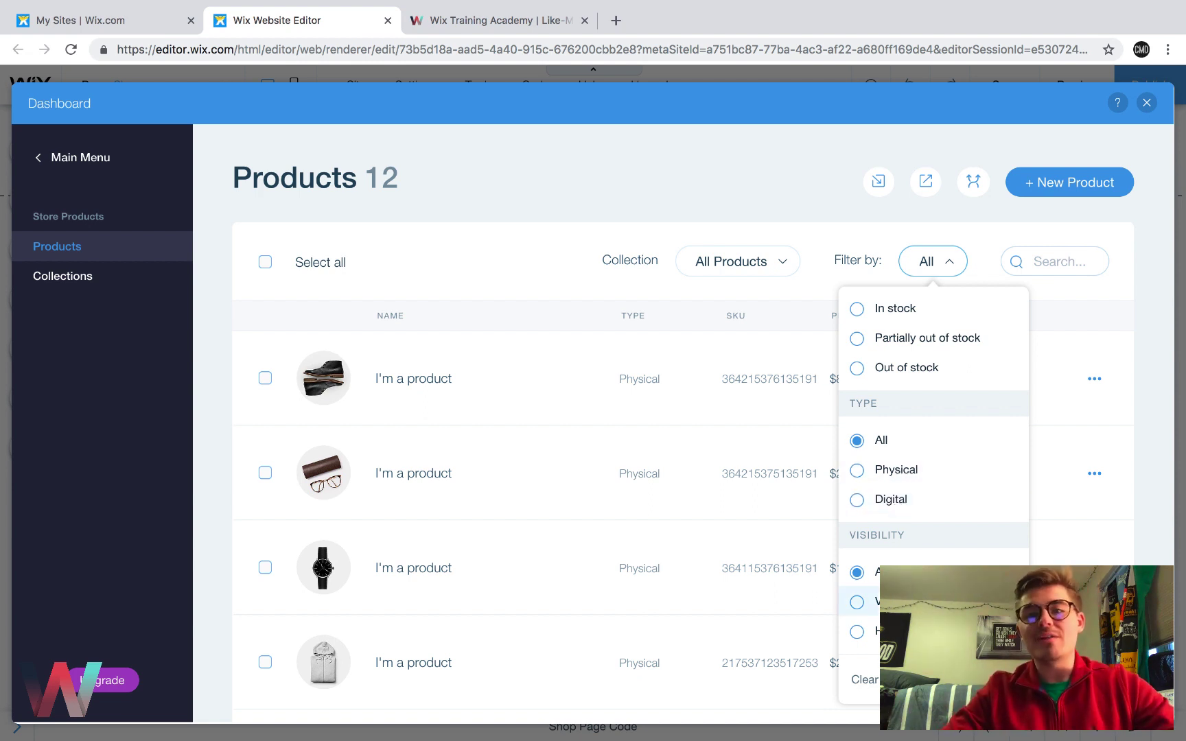
{"action": "left_click", "coordinate": [935, 264]}
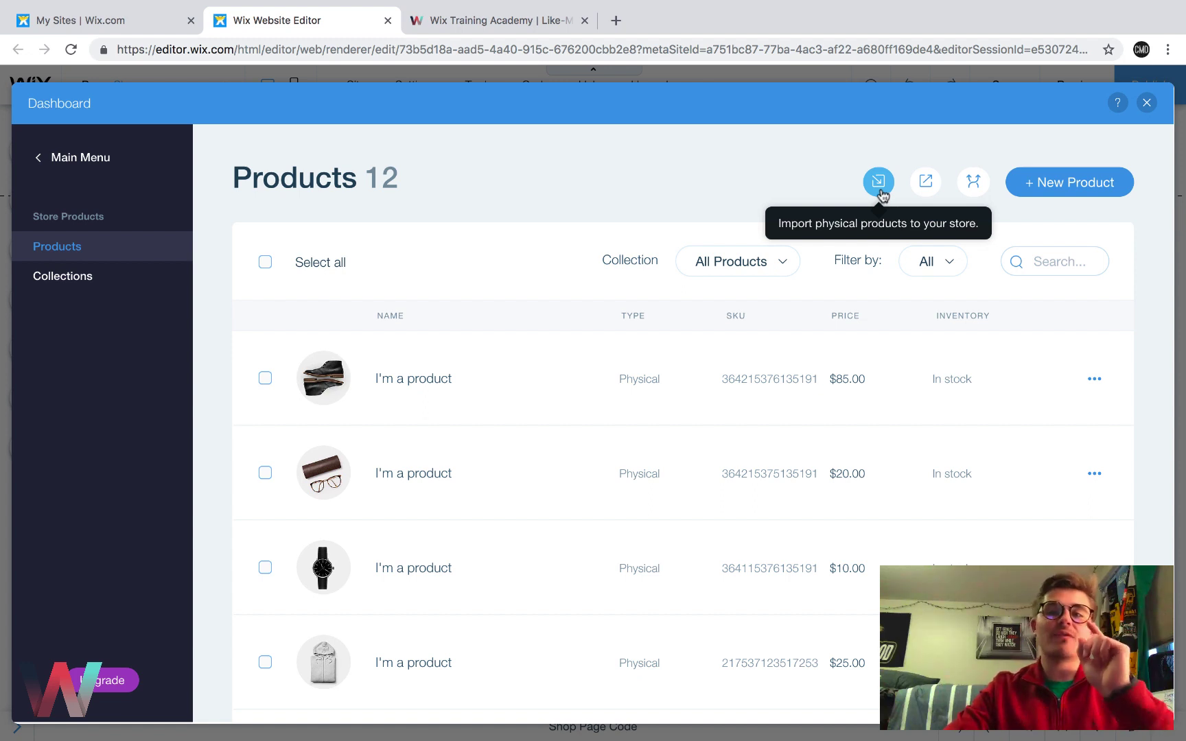
{"action": "left_click", "coordinate": [880, 192]}
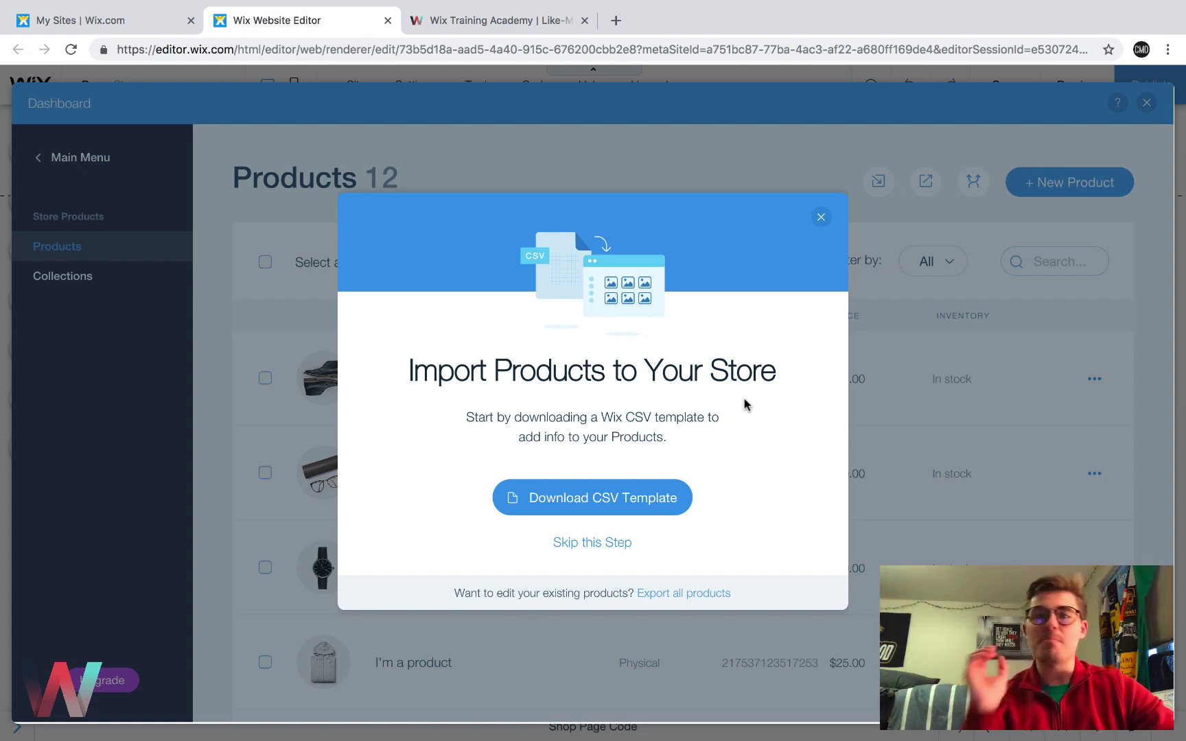
{"action": "left_click", "coordinate": [820, 218]}
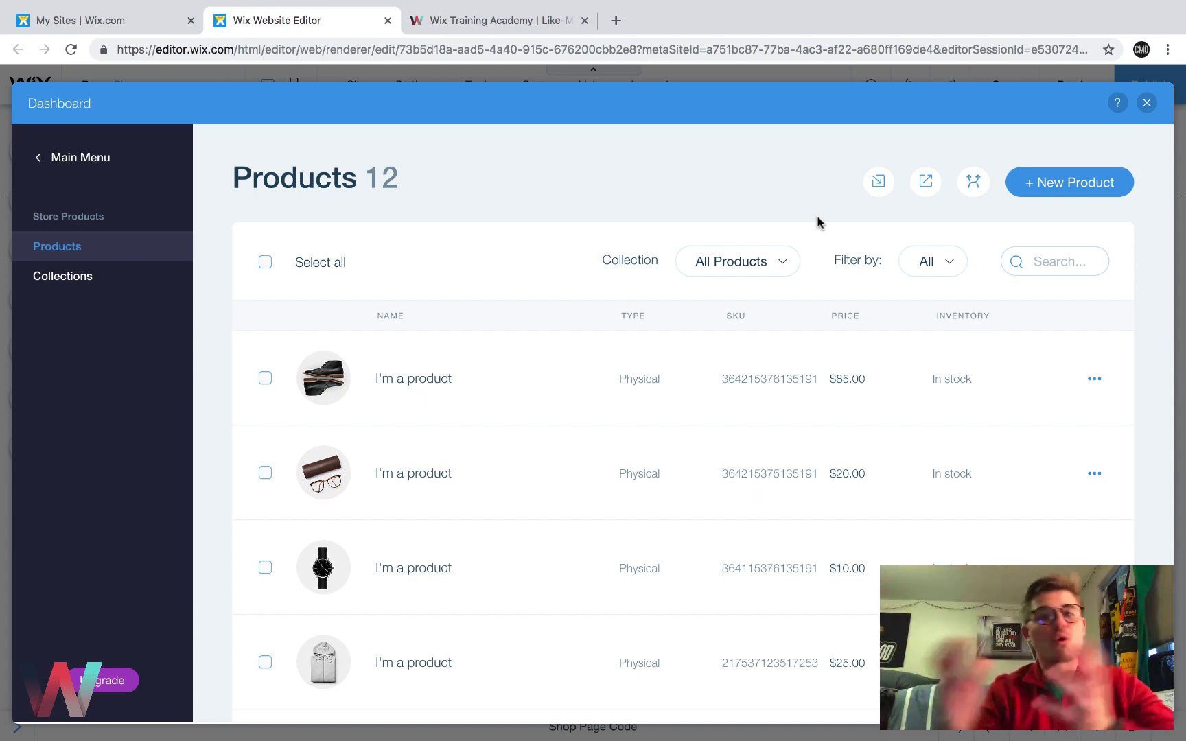
{"action": "left_click", "coordinate": [932, 187]}
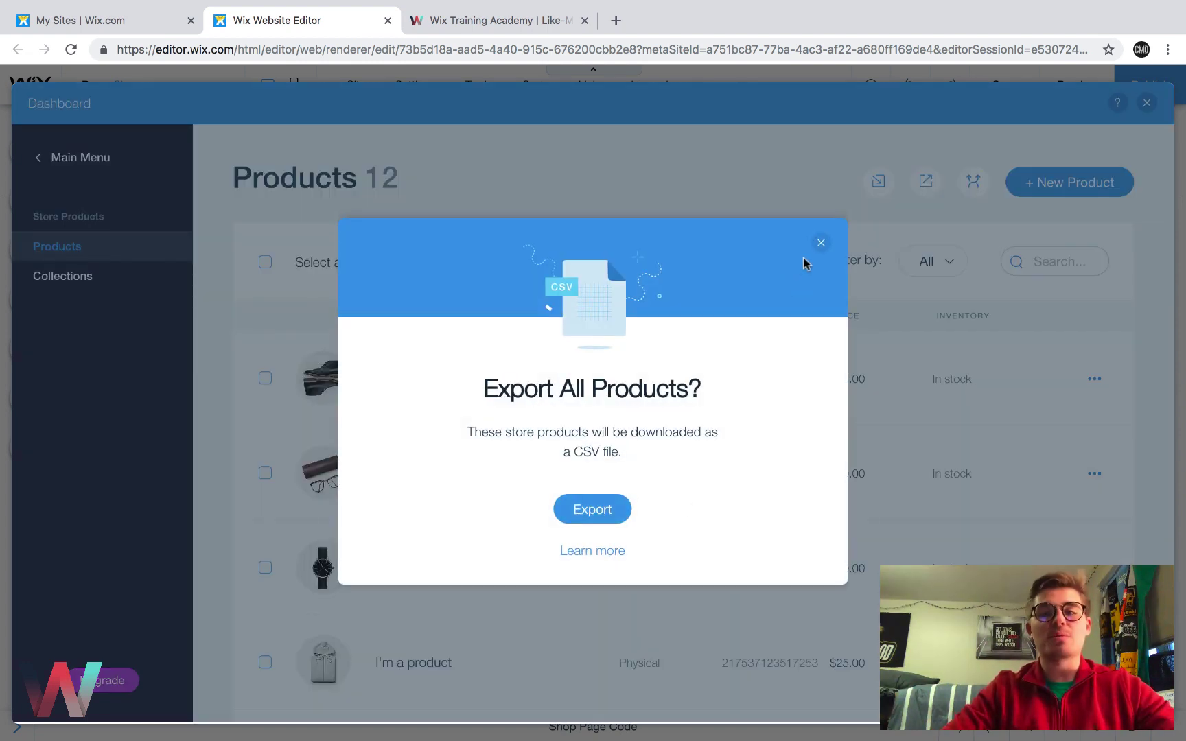
{"action": "left_click", "coordinate": [821, 243]}
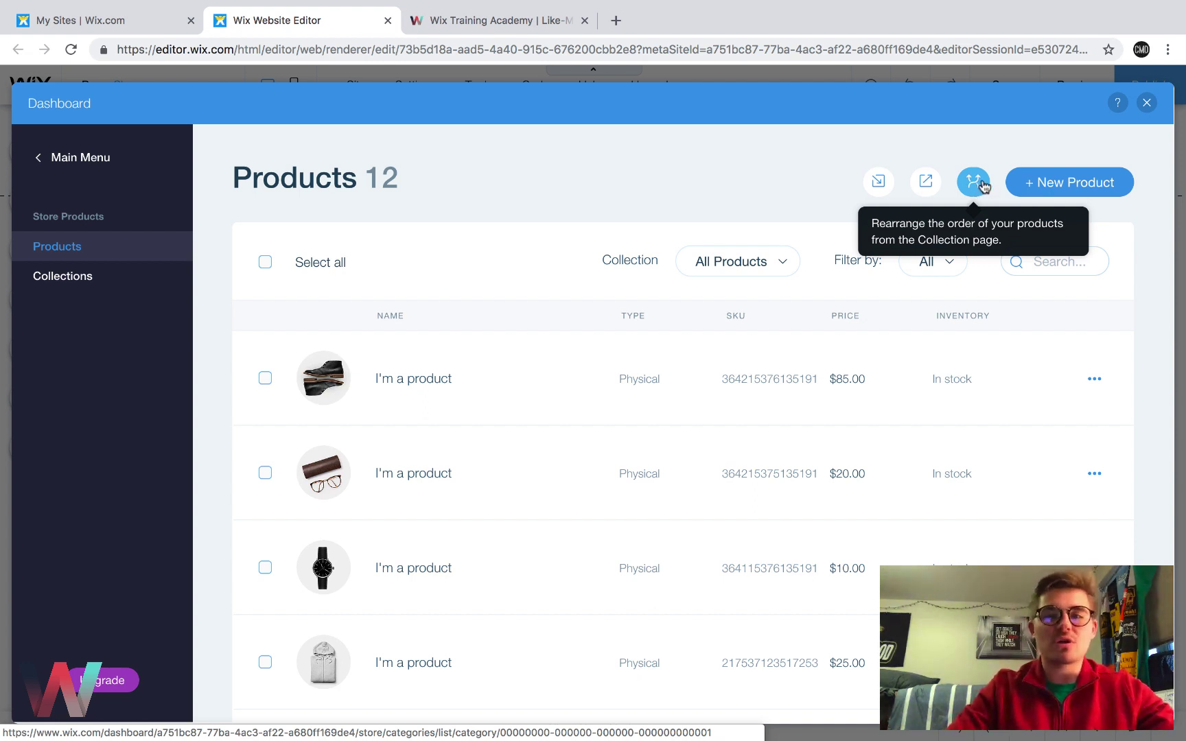
{"action": "scroll", "coordinate": [493, 351], "scroll_direction": "down", "scroll_amount": 10}
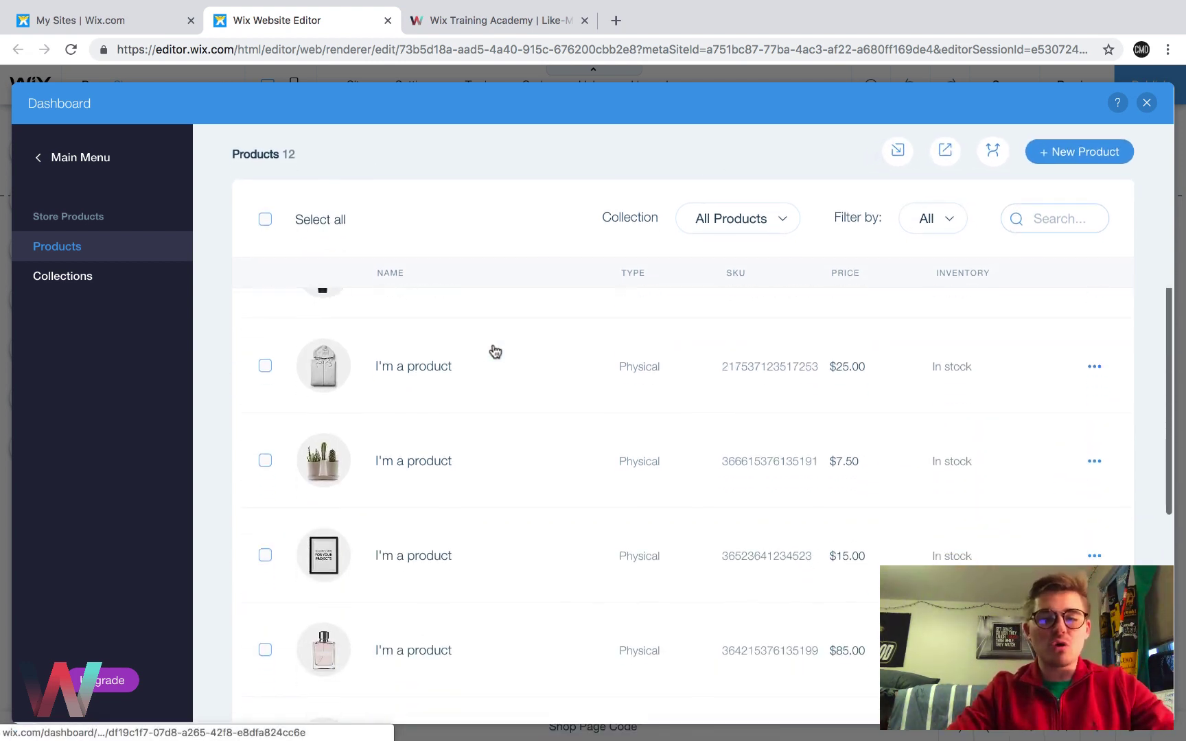
{"action": "scroll", "coordinate": [494, 352], "scroll_direction": "up", "scroll_amount": 10}
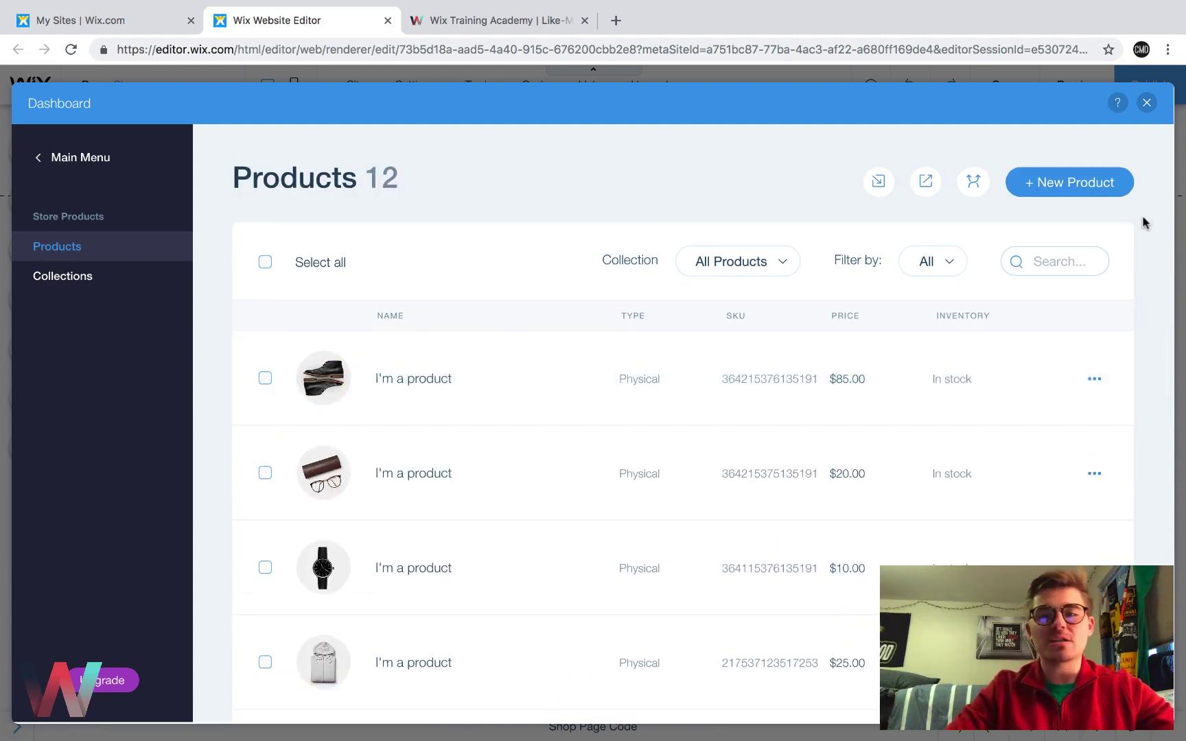
Show the Digital File and Physical choices for a new product
{"action": "left_click", "coordinate": [1069, 191]}
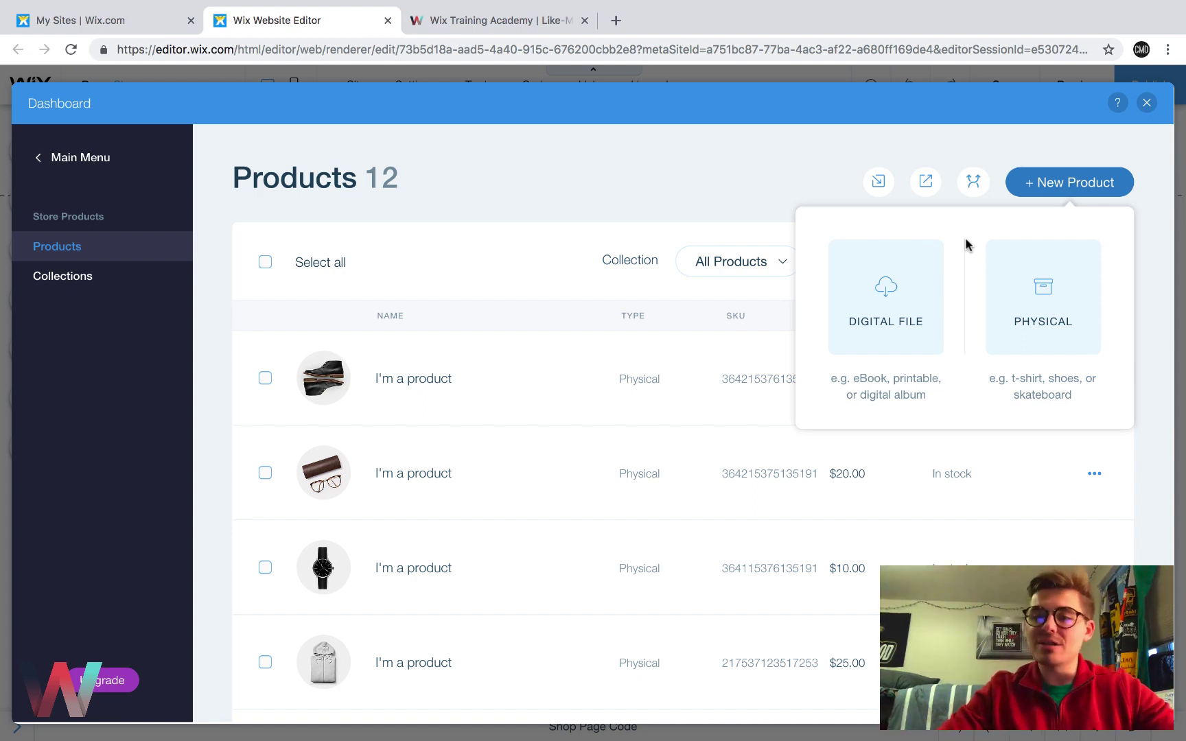
Create a new physical product titled 'Cool Product'
{"action": "left_click", "coordinate": [1051, 320]}
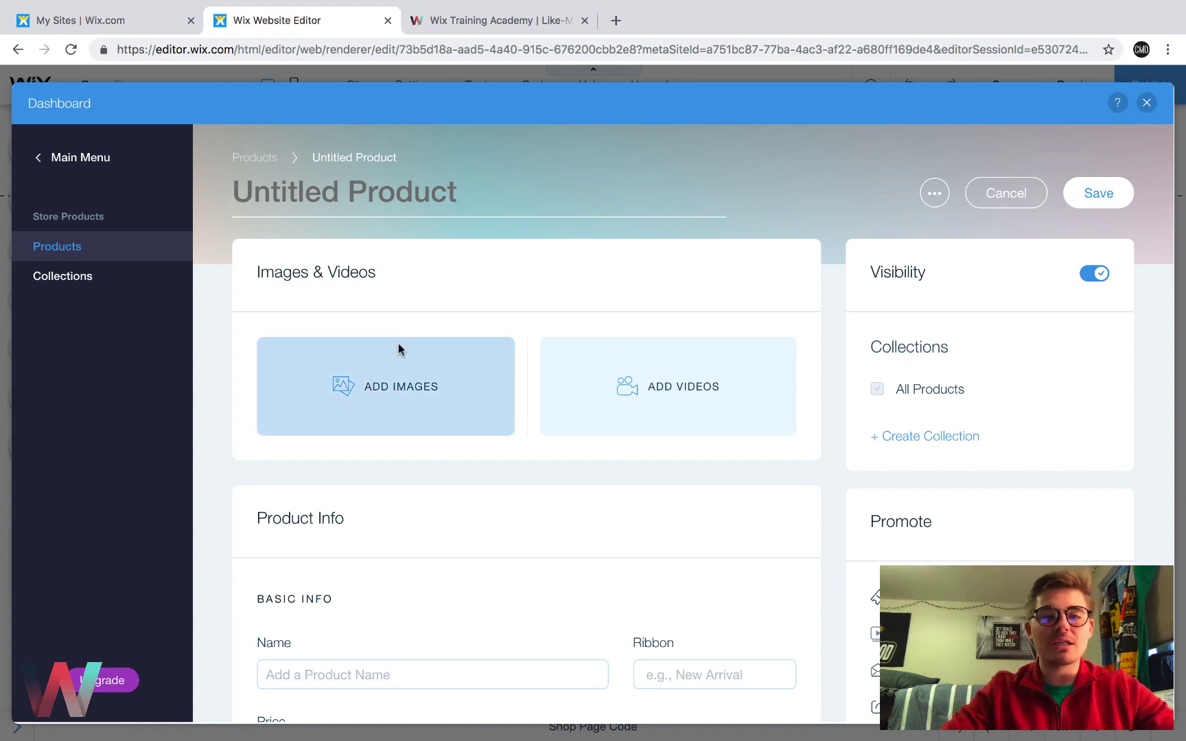
{"action": "type", "text": "Cool Product"}
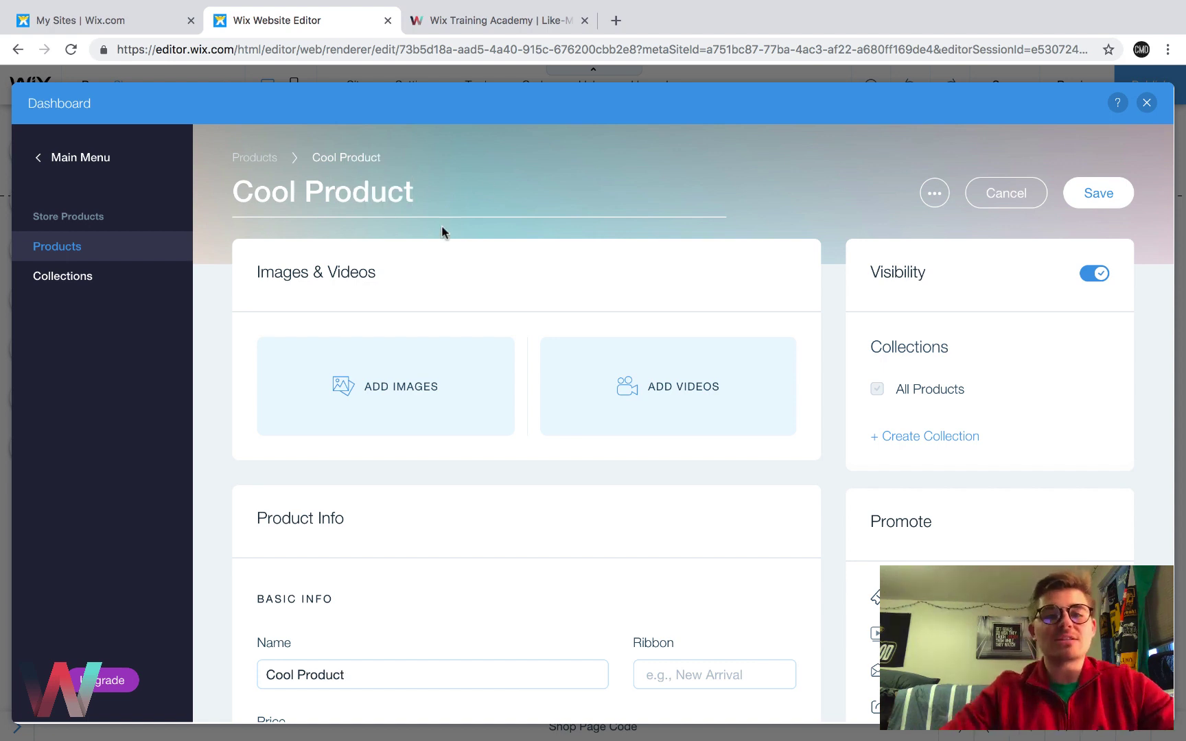
{"action": "left_click", "coordinate": [430, 240]}
{"action": "scroll", "coordinate": [421, 273], "scroll_direction": "down", "scroll_amount": 1}
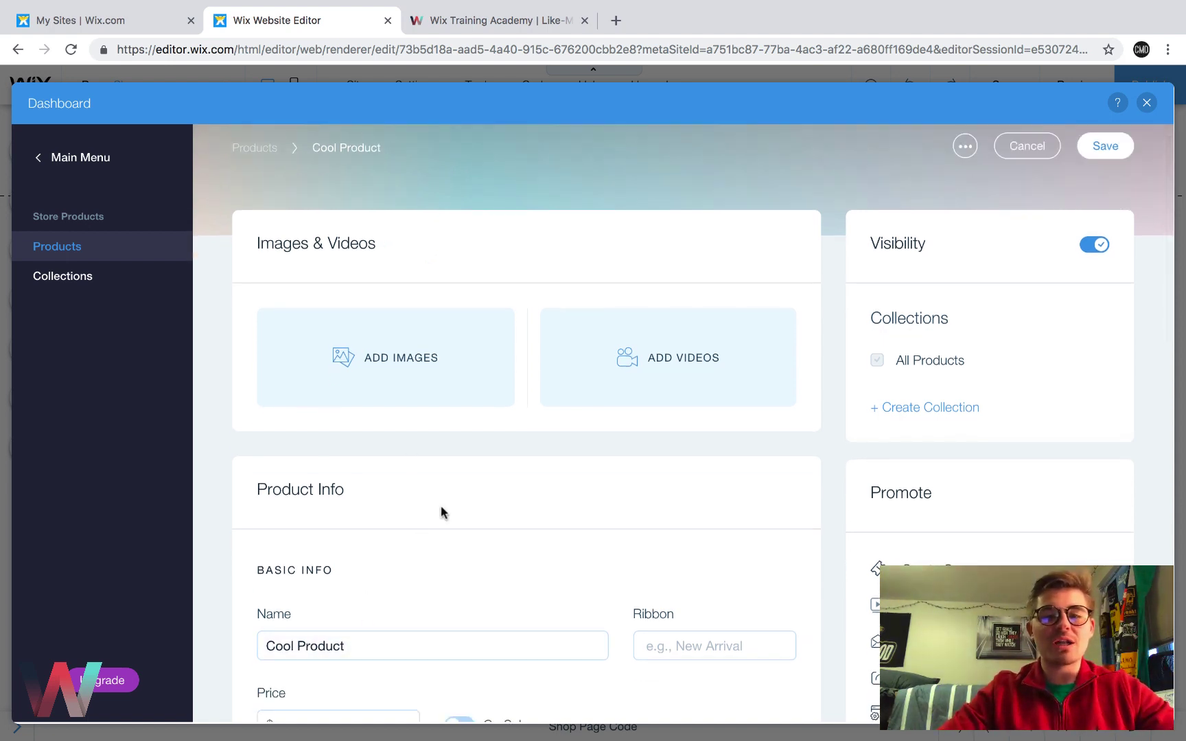
{"action": "scroll", "coordinate": [441, 512], "scroll_direction": "up", "scroll_amount": 1}
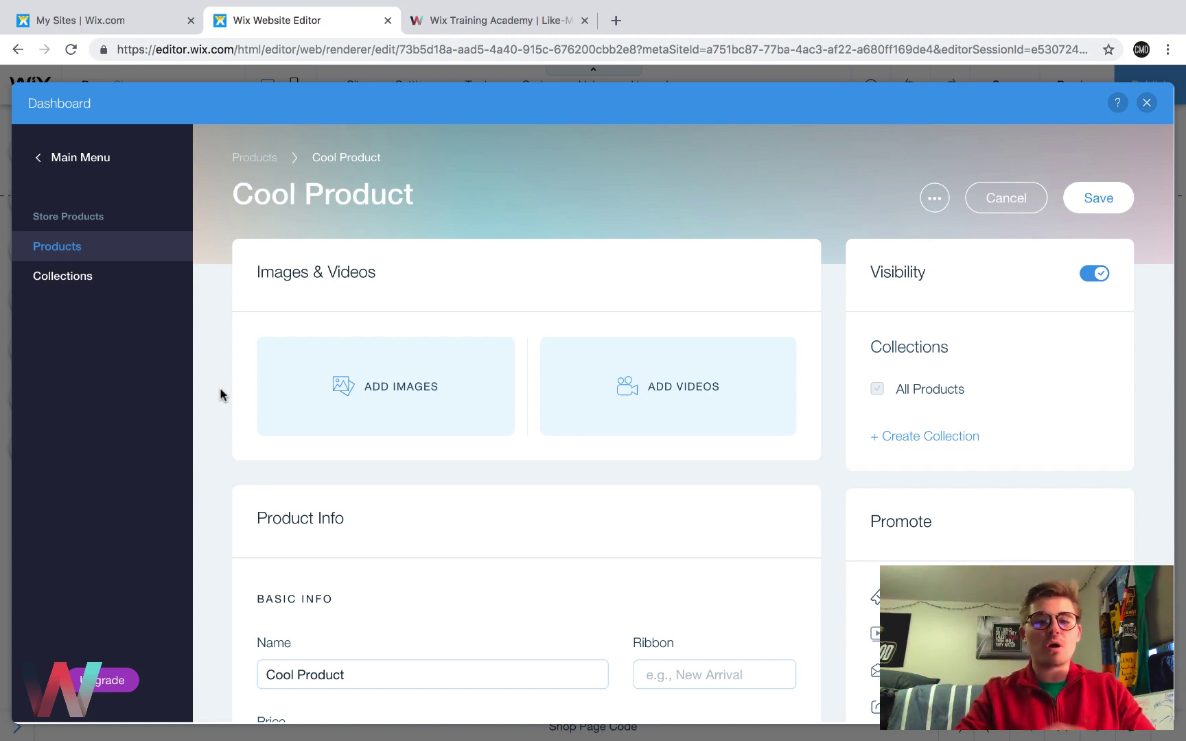
Start a new collection for Cool Product, then cancel the empty entry, keeping All Products
{"action": "scroll", "coordinate": [221, 395], "scroll_direction": "down", "scroll_amount": 1}
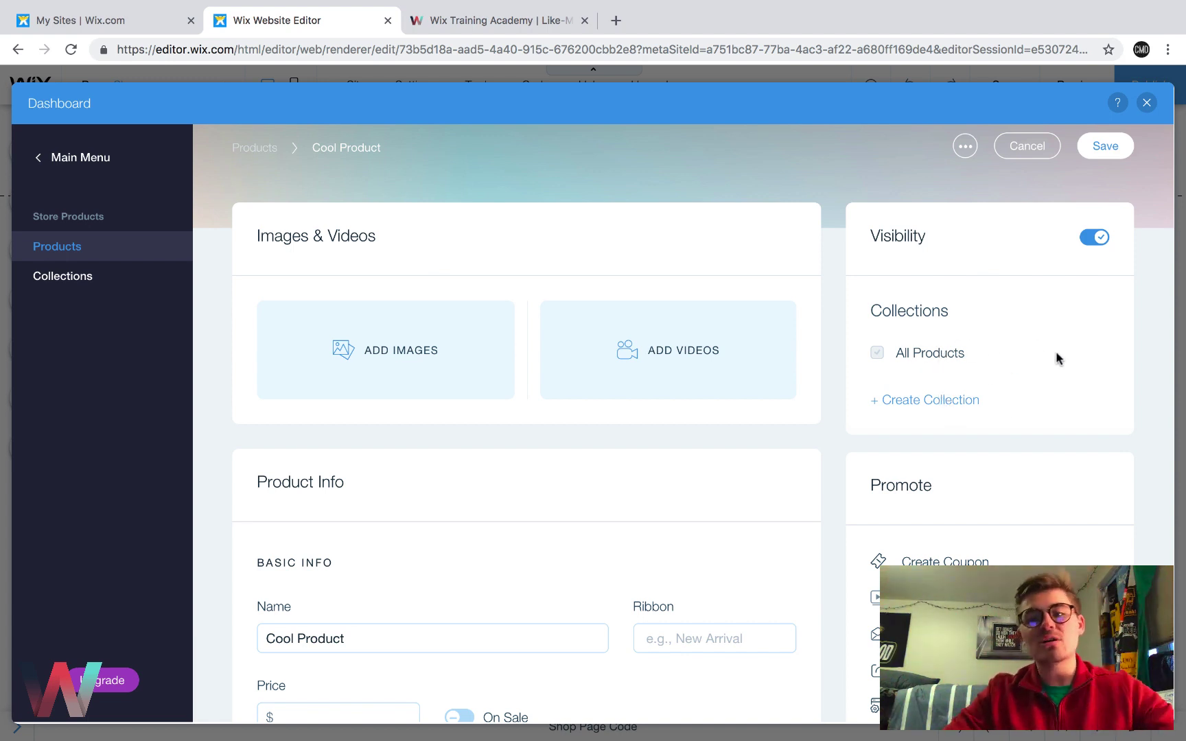
{"action": "left_click", "coordinate": [930, 401]}
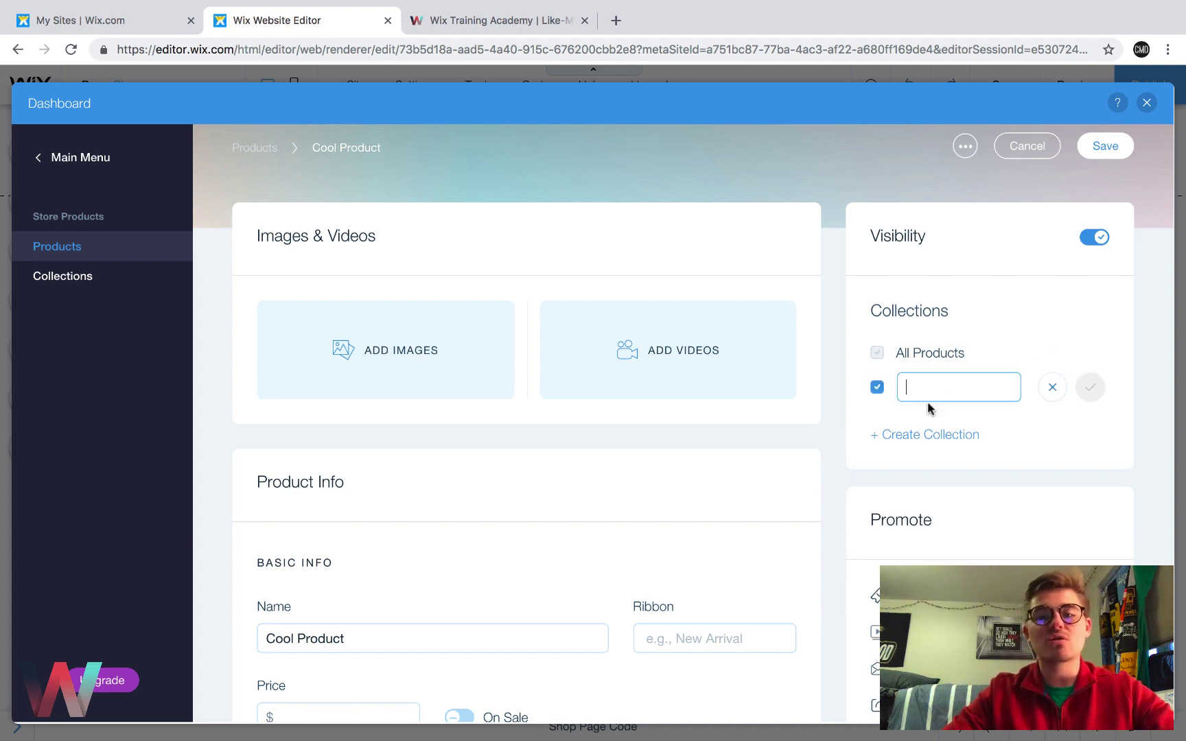
{"action": "left_click", "coordinate": [1050, 390]}
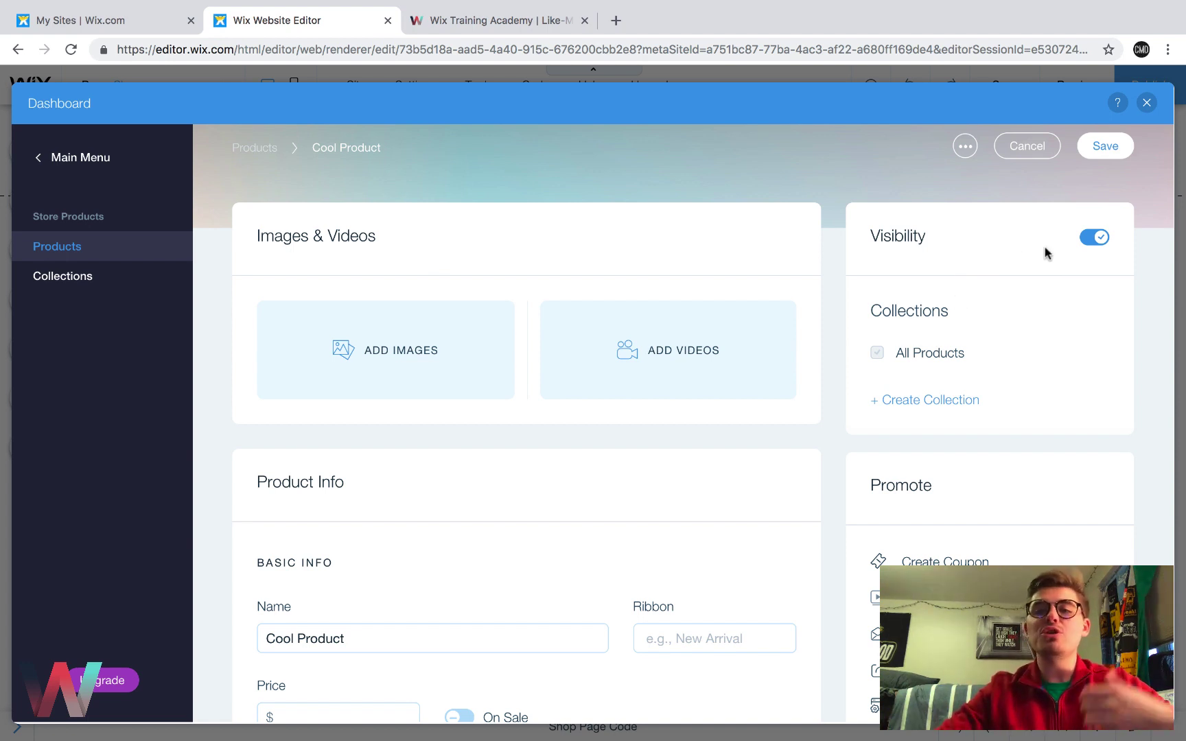
{"action": "left_click", "coordinate": [1105, 239]}
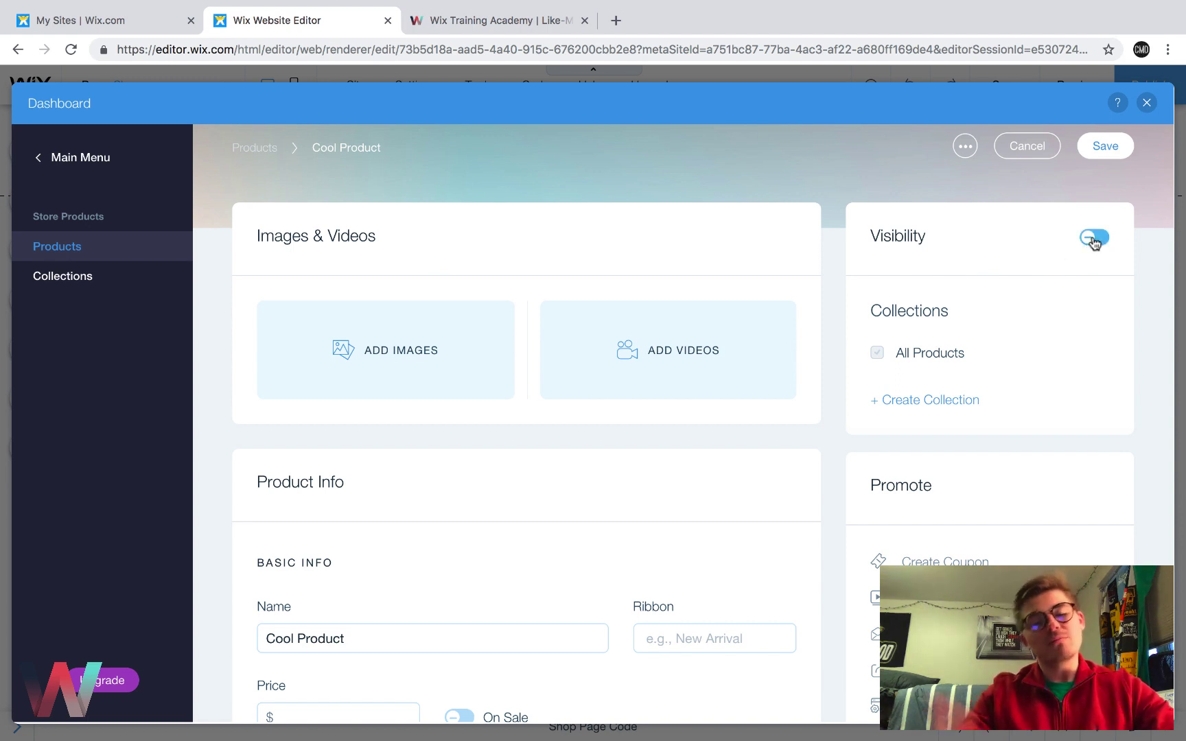
{"action": "left_click", "coordinate": [1094, 239]}
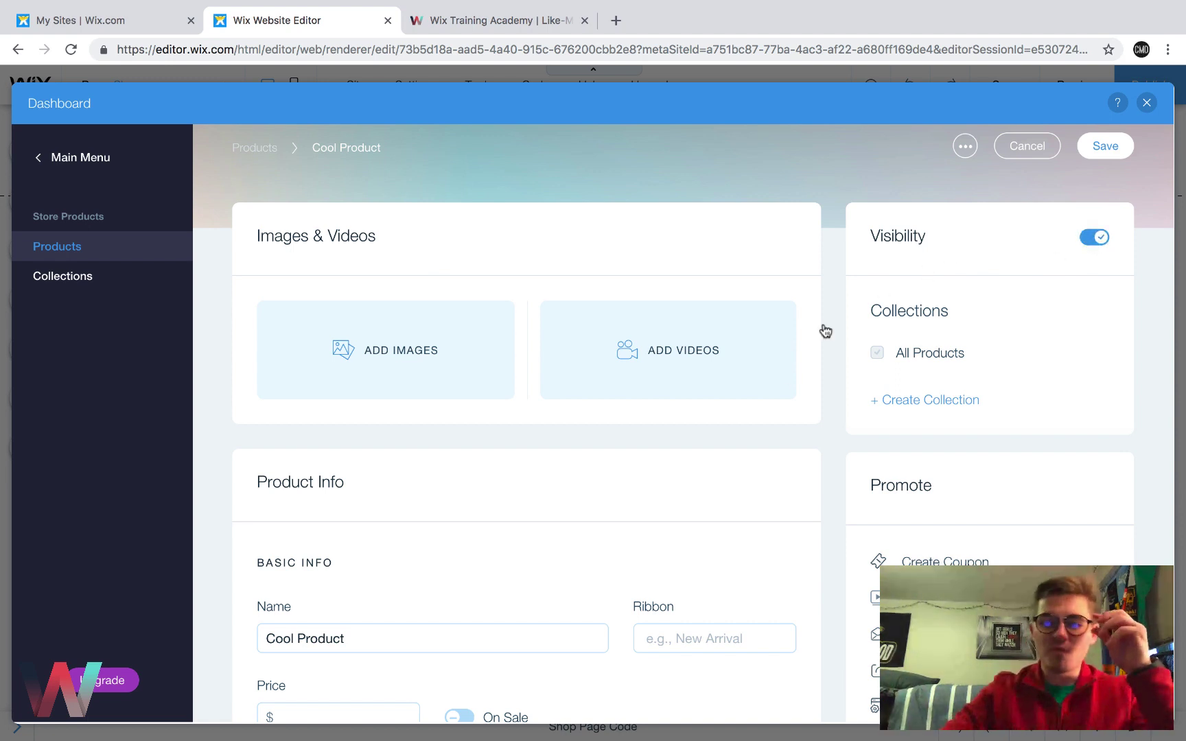
Scroll to Cool Product's Product Info section and put the cursor in the Name field
{"action": "scroll", "coordinate": [782, 432], "scroll_direction": "down", "scroll_amount": 3}
{"action": "scroll", "coordinate": [783, 432], "scroll_direction": "down", "scroll_amount": 3}
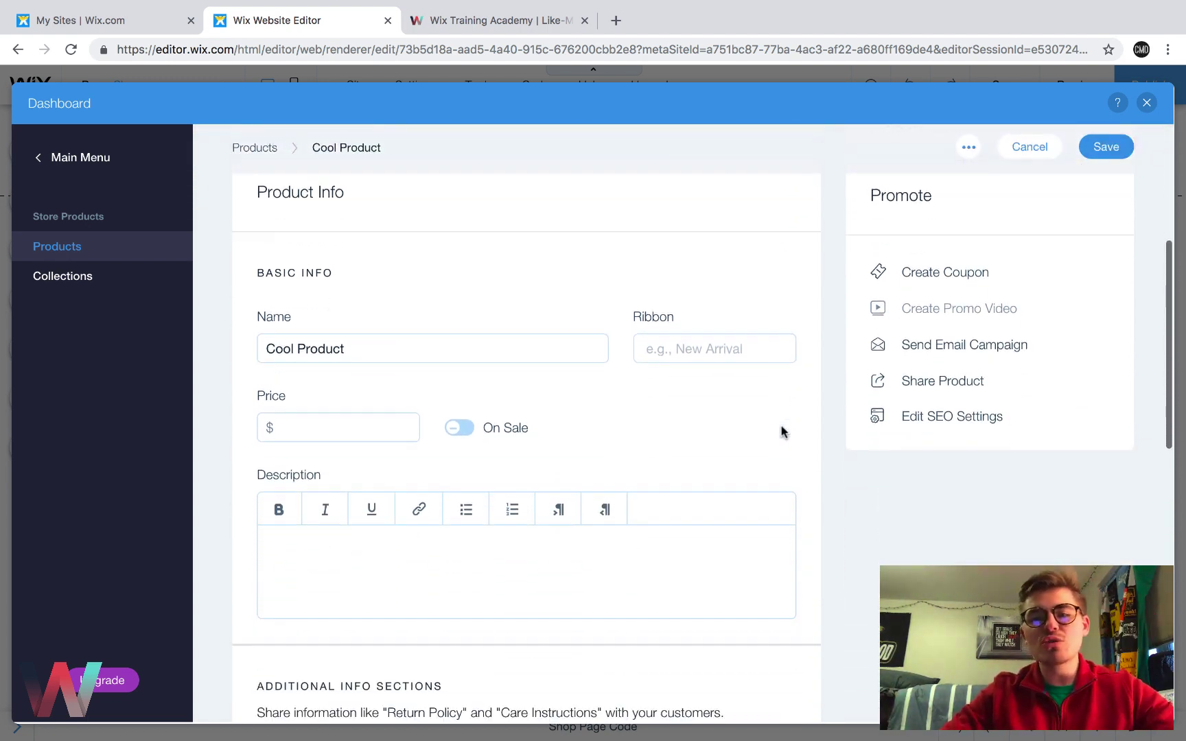
{"action": "scroll", "coordinate": [782, 432], "scroll_direction": "up", "scroll_amount": 1}
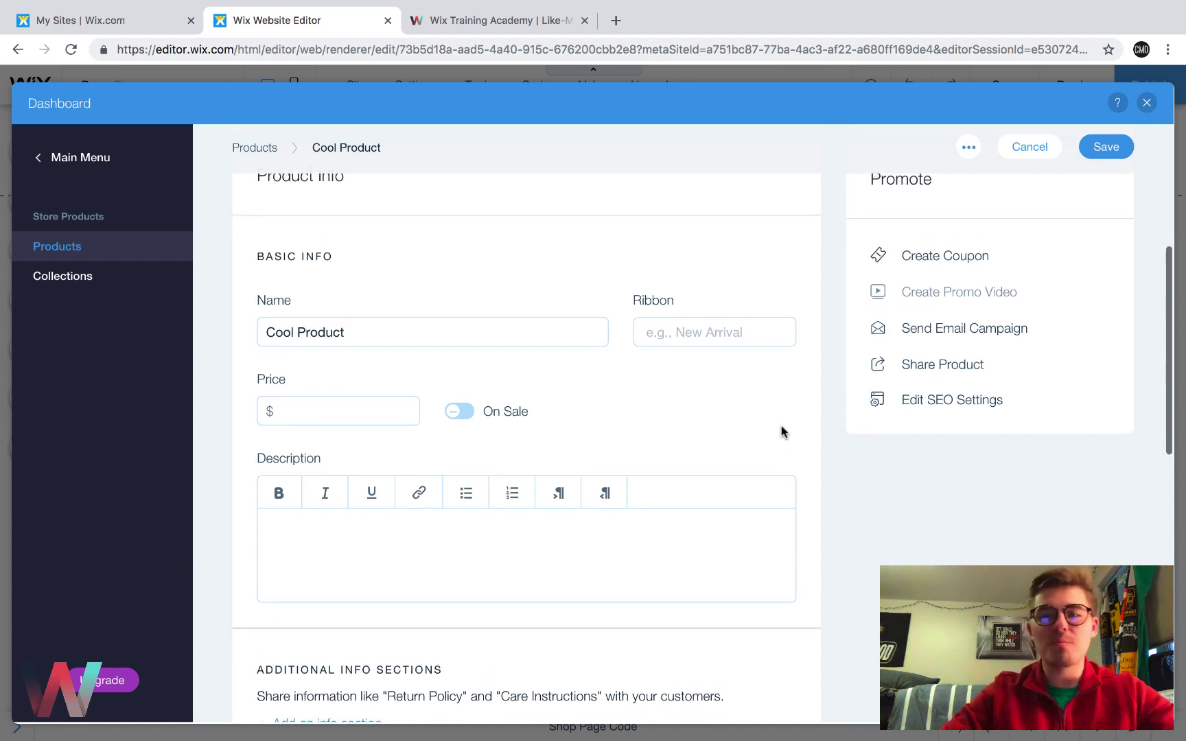
{"action": "left_click", "coordinate": [388, 343]}
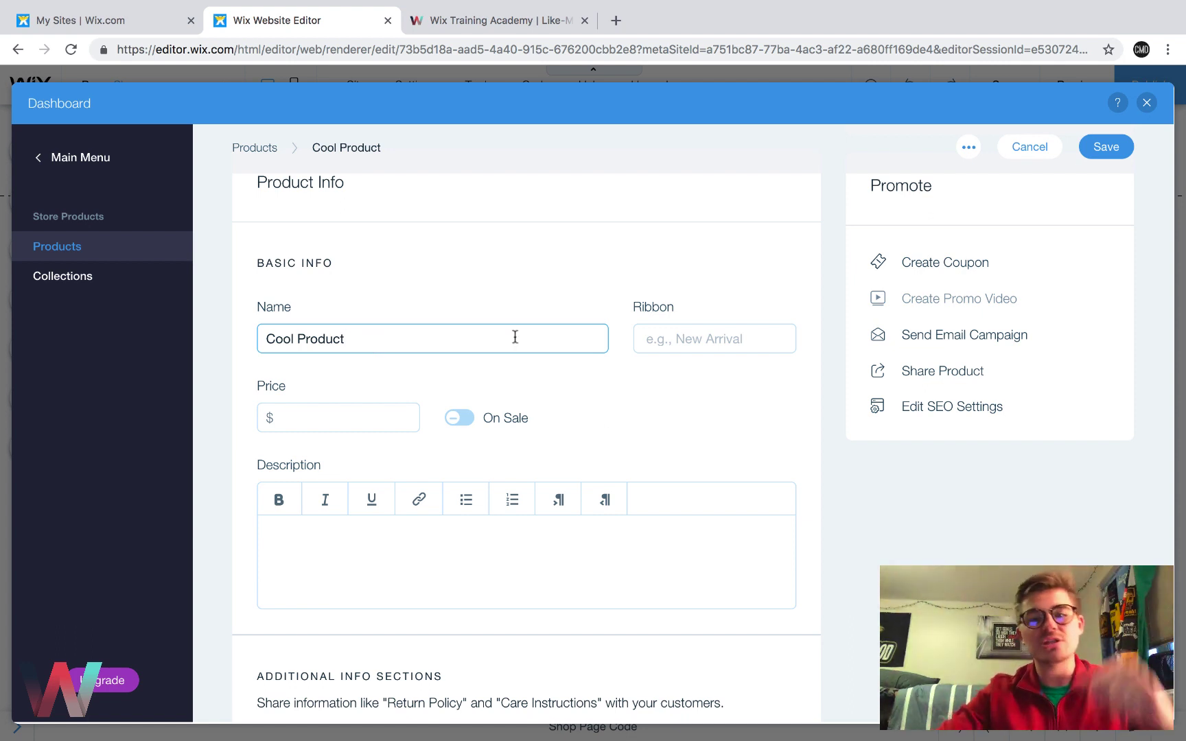
Create and apply a new 'Exclusive' ribbon to Cool Product
{"action": "left_click", "coordinate": [712, 329]}
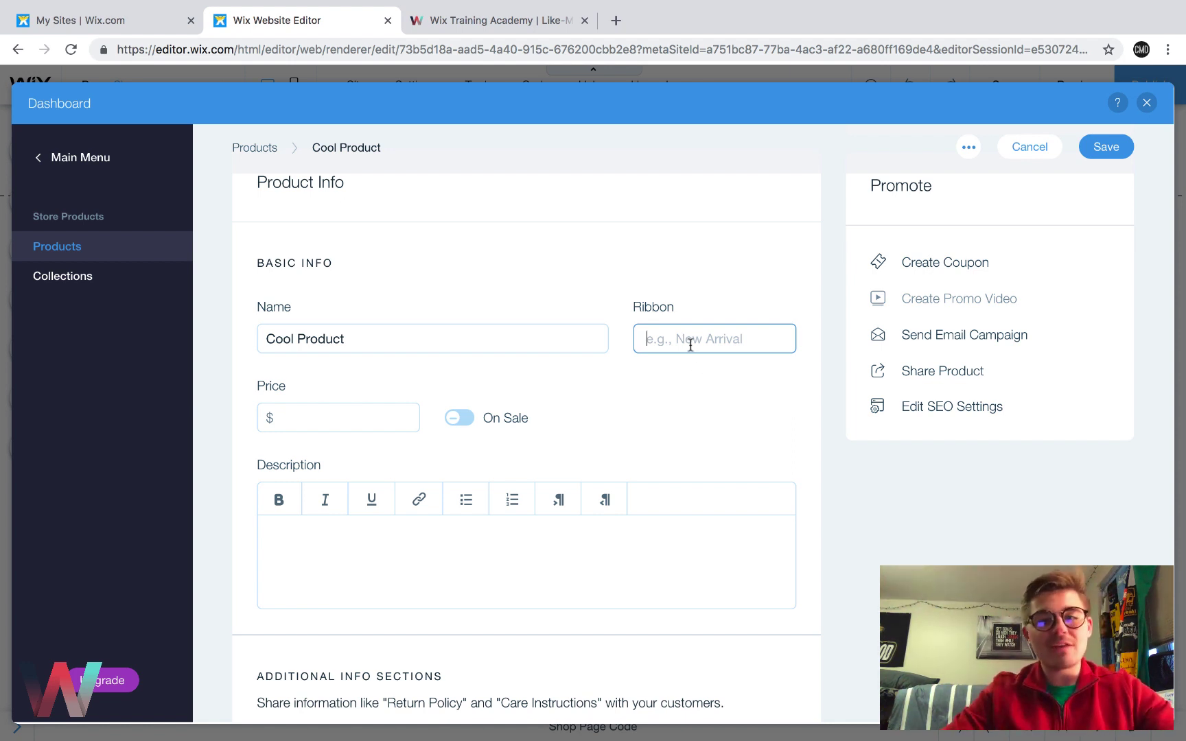
{"action": "type", "text": "Exclusive"}
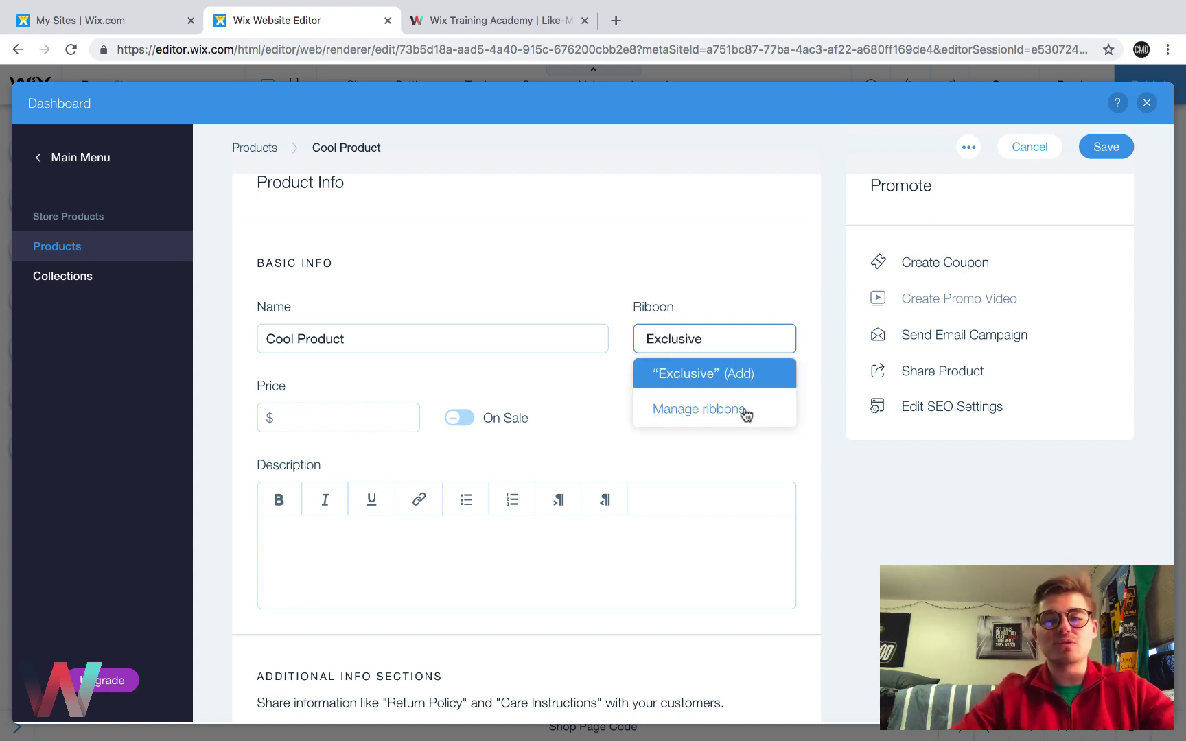
{"action": "left_click", "coordinate": [713, 380]}
Upload '2018 Wix Expert Badge #6.png' from the computer as Cool Product's image
{"action": "scroll", "coordinate": [639, 318], "scroll_direction": "up", "scroll_amount": 5}
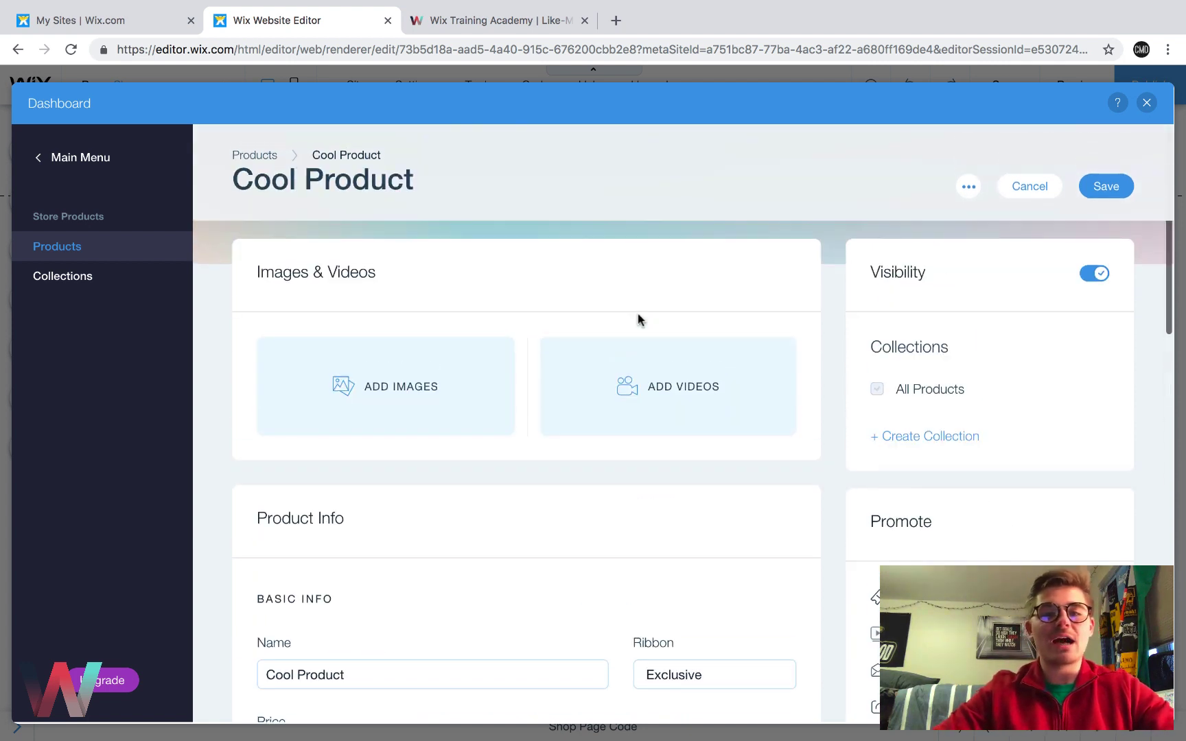
{"action": "left_click", "coordinate": [422, 384]}
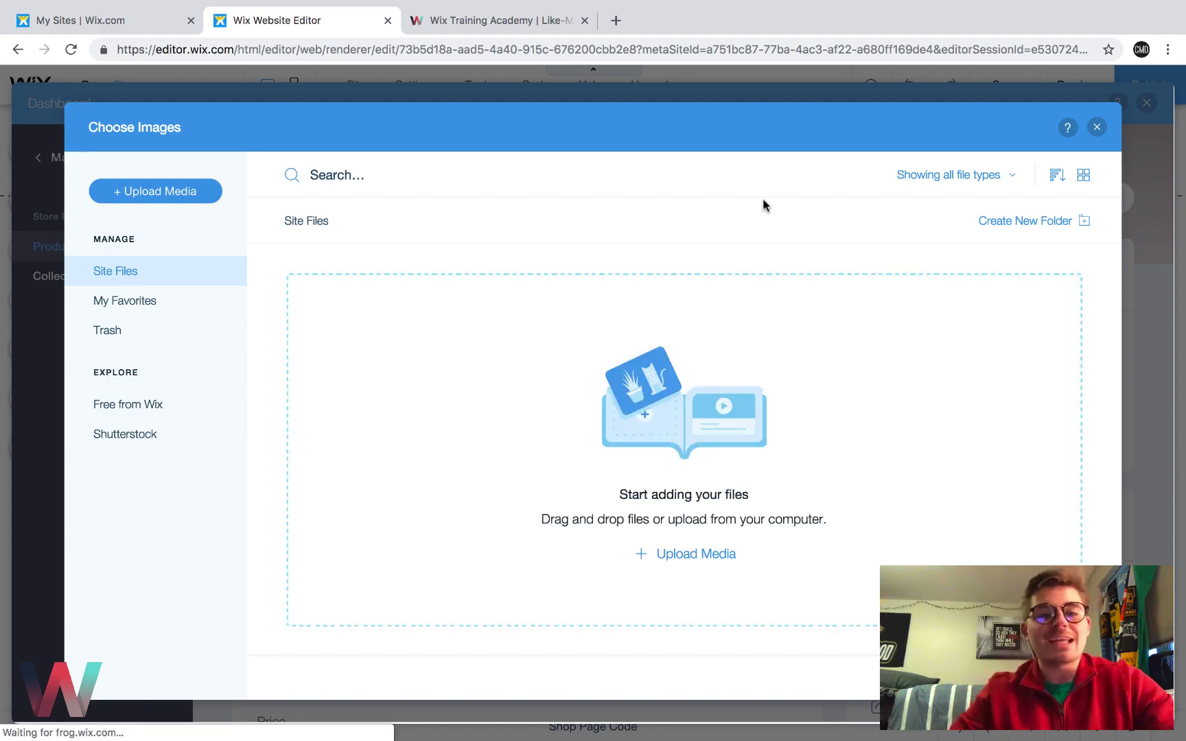
{"action": "left_click", "coordinate": [152, 195]}
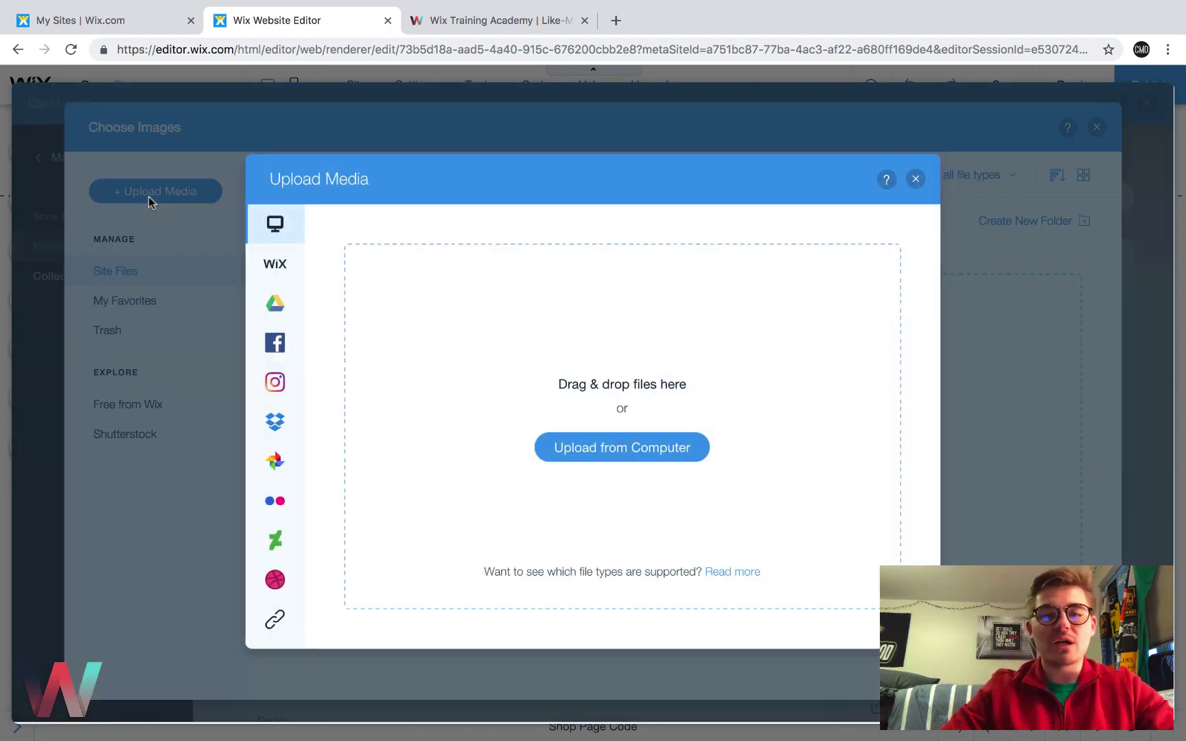
{"action": "left_click", "coordinate": [618, 452]}
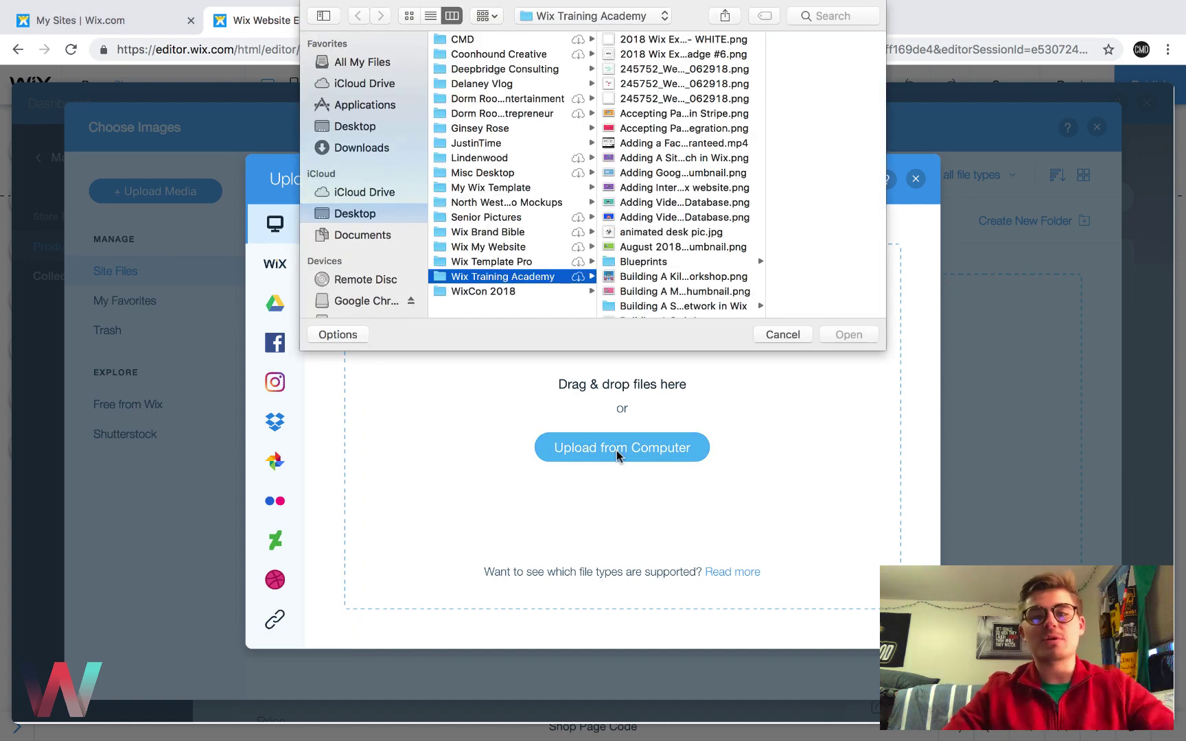
{"action": "double_click", "coordinate": [678, 55]}
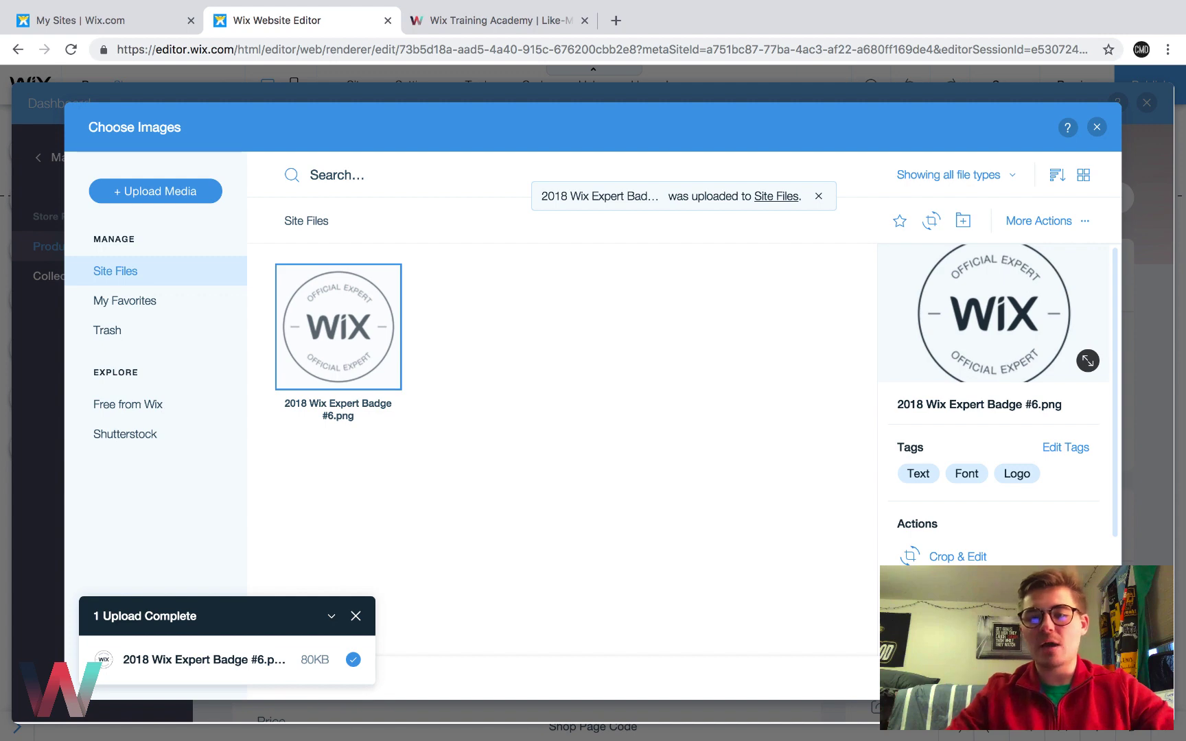
{"action": "left_click", "coordinate": [1063, 678]}
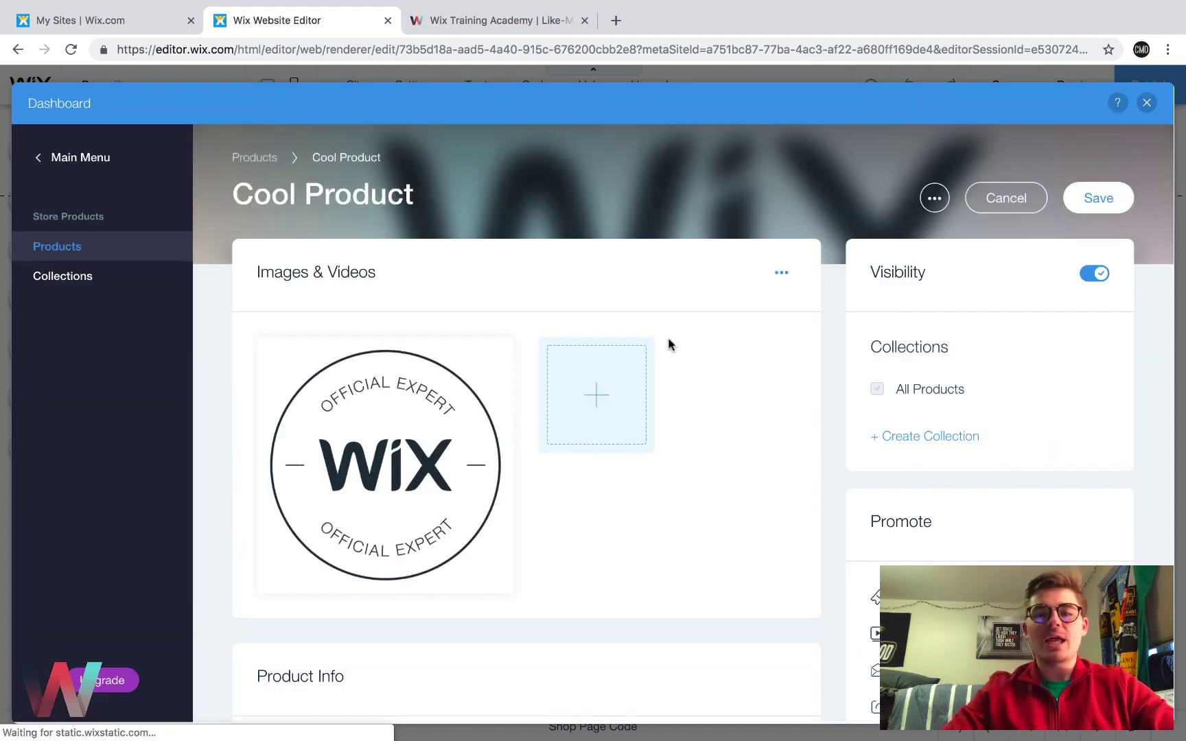
Enter Cool Product's price as 5.99, replacing an initial 7.99 entry
{"action": "scroll", "coordinate": [704, 473], "scroll_direction": "down", "scroll_amount": 10}
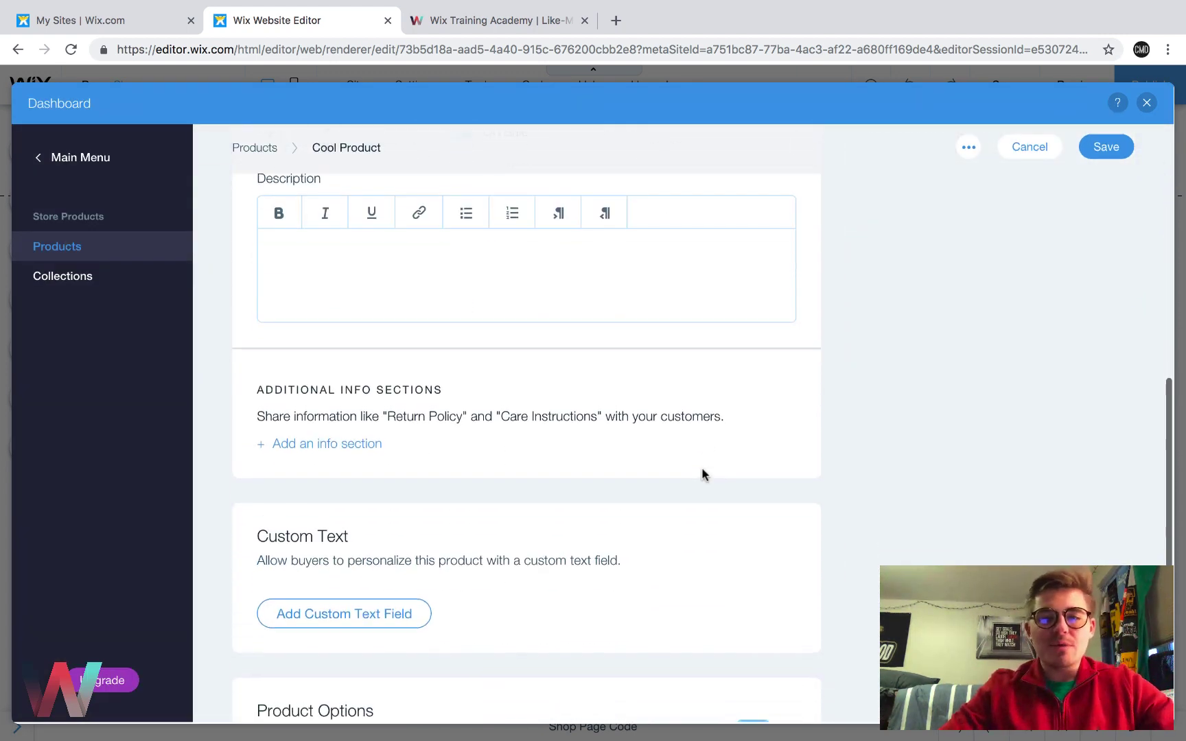
{"action": "scroll", "coordinate": [701, 470], "scroll_direction": "up", "scroll_amount": 3}
{"action": "left_click", "coordinate": [324, 341]}
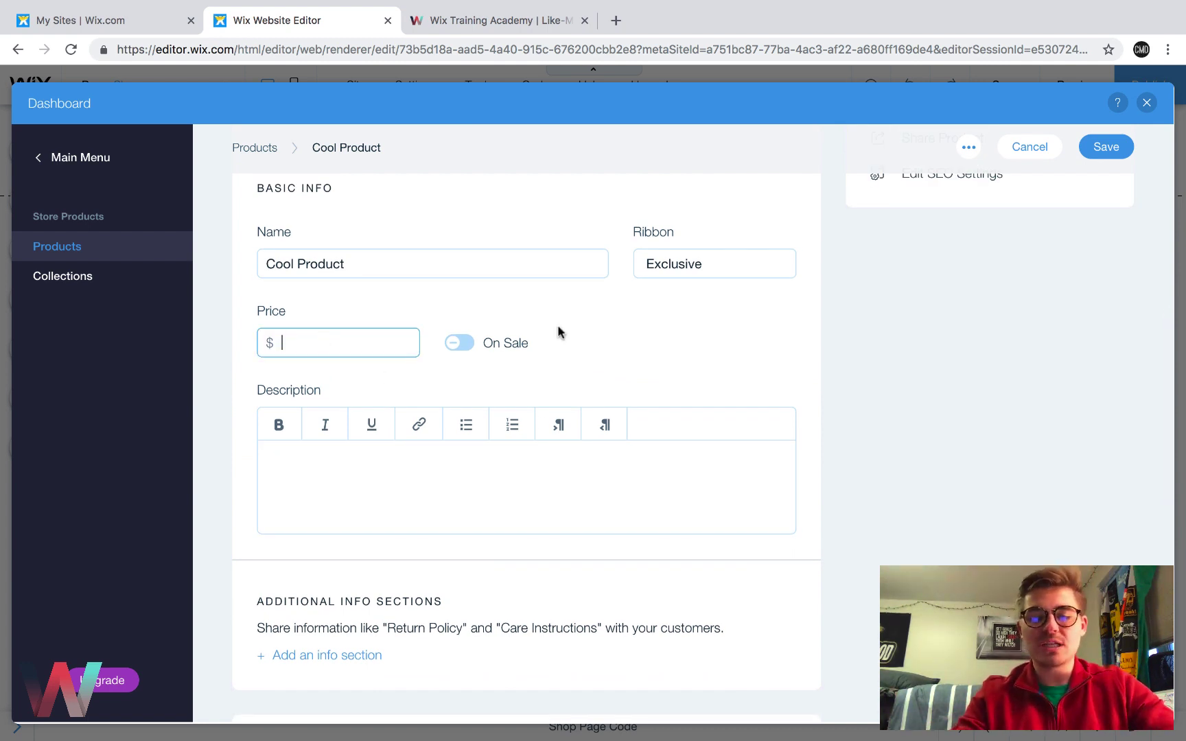
{"action": "type", "text": "7.99"}
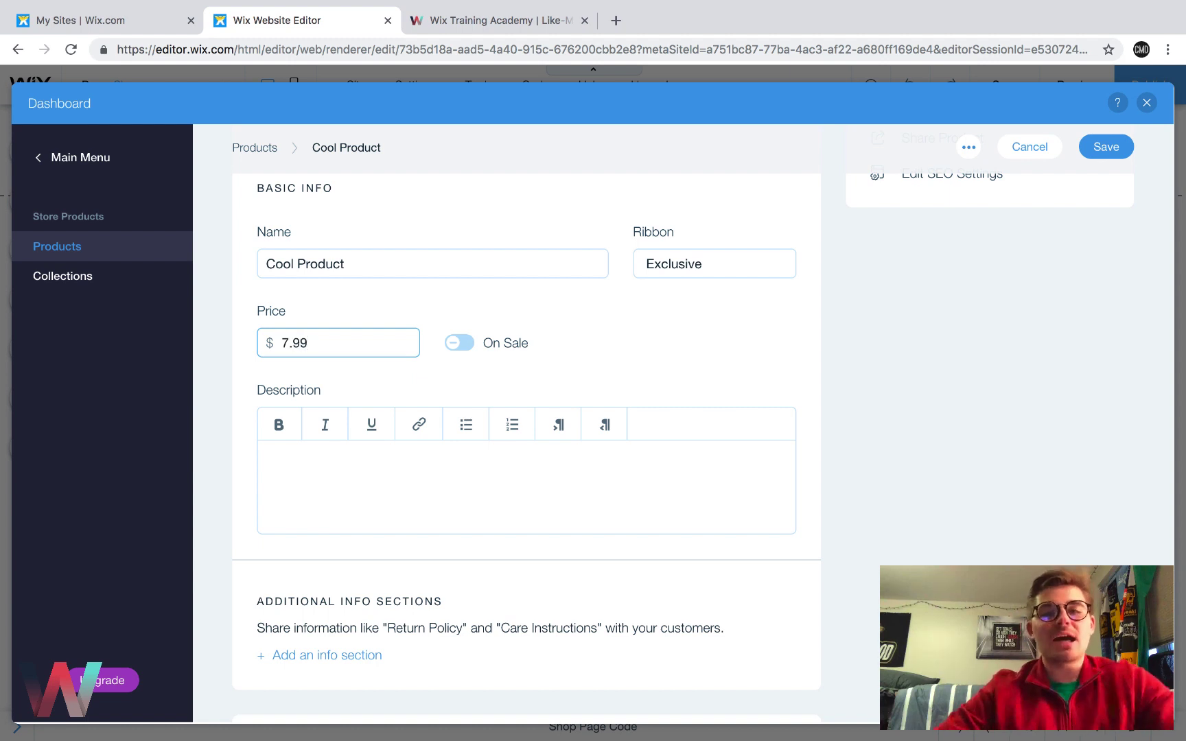
{"action": "key", "text": "BackSpace"}
{"action": "key", "text": "BackSpace"}
{"action": "key", "text": "BackSpace"}
{"action": "key", "text": "BackSpace"}
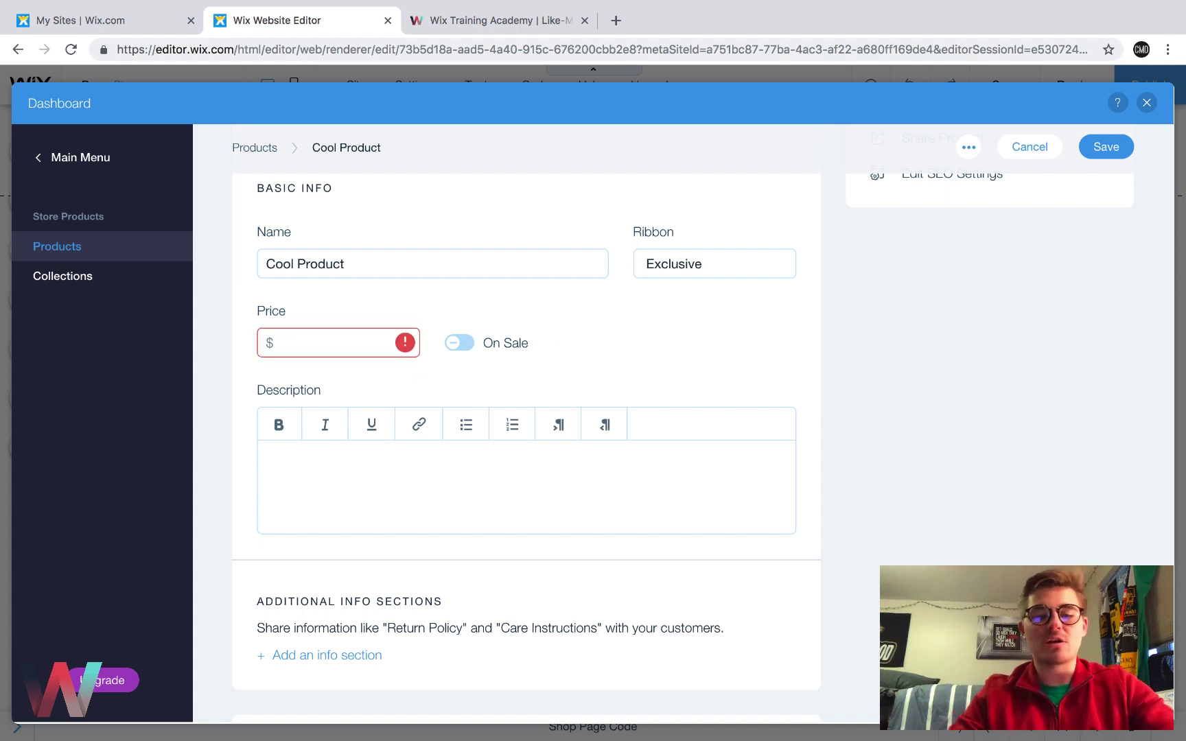
{"action": "type", "text": "5.99"}
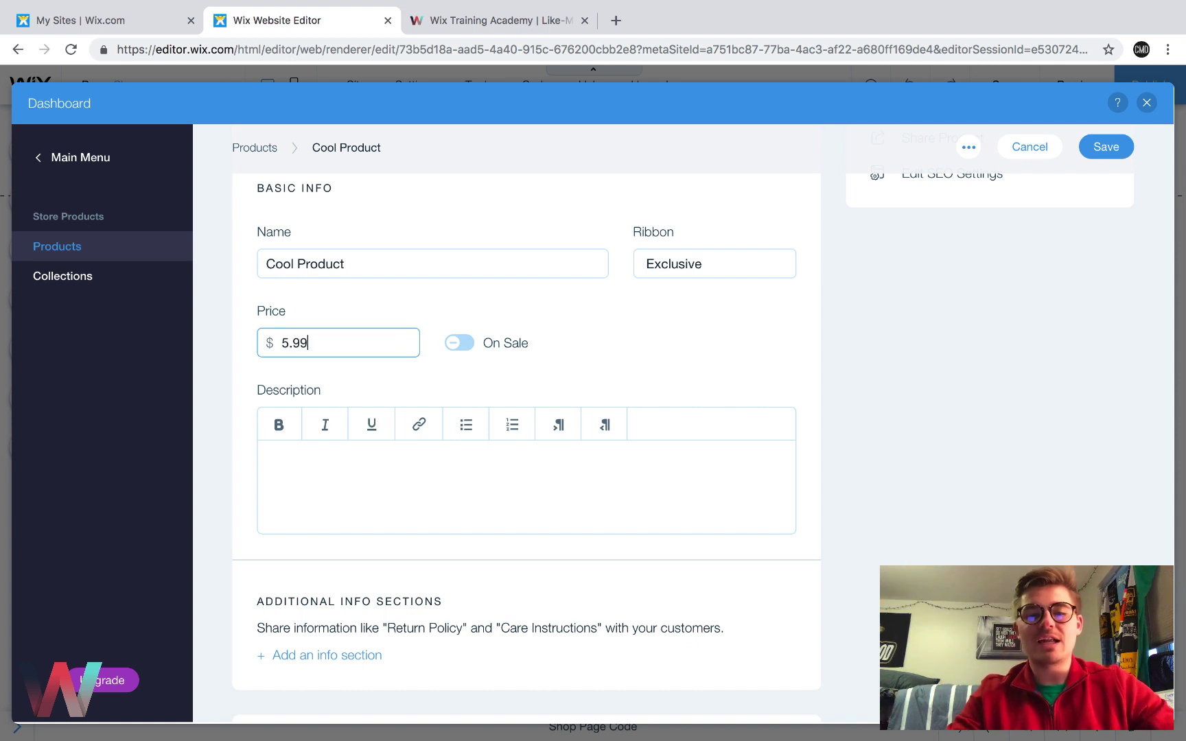
Turn On Sale on, changing a 10% discount to a $2 discount for a 3.99 sale price
{"action": "left_click", "coordinate": [459, 343]}
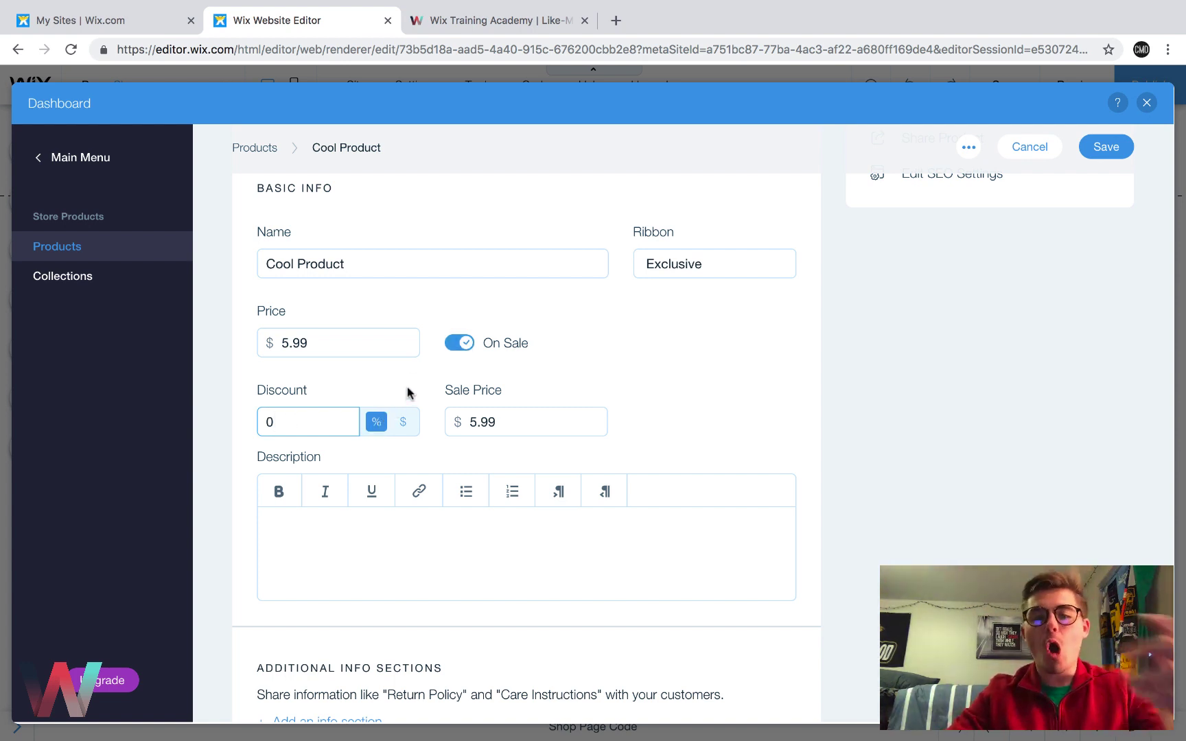
{"action": "key", "text": "BackSpace"}
{"action": "type", "text": "10"}
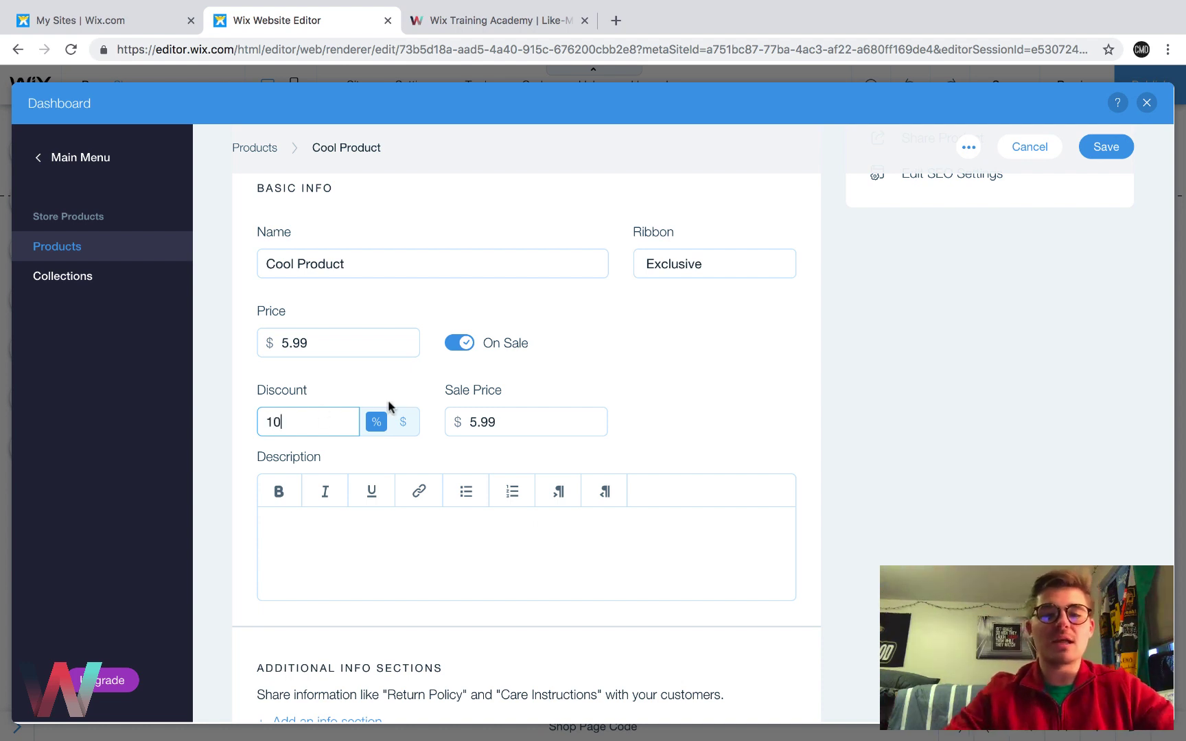
{"action": "left_click", "coordinate": [405, 383]}
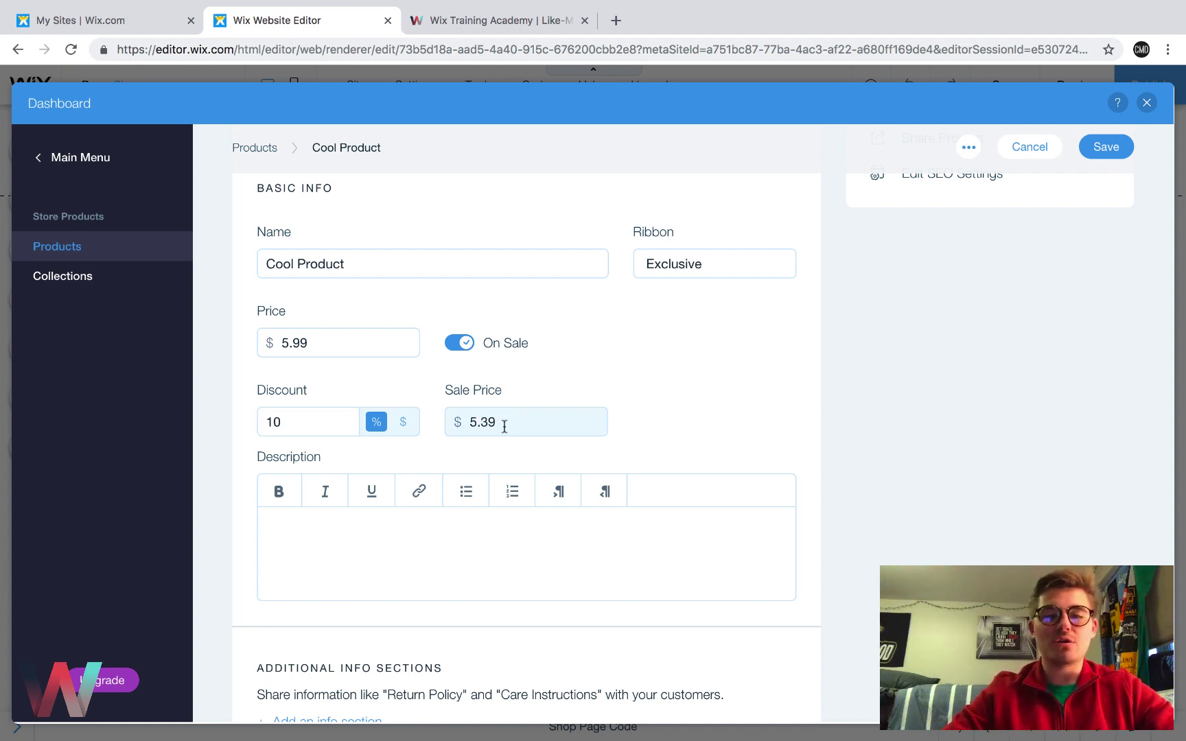
{"action": "left_click", "coordinate": [406, 425]}
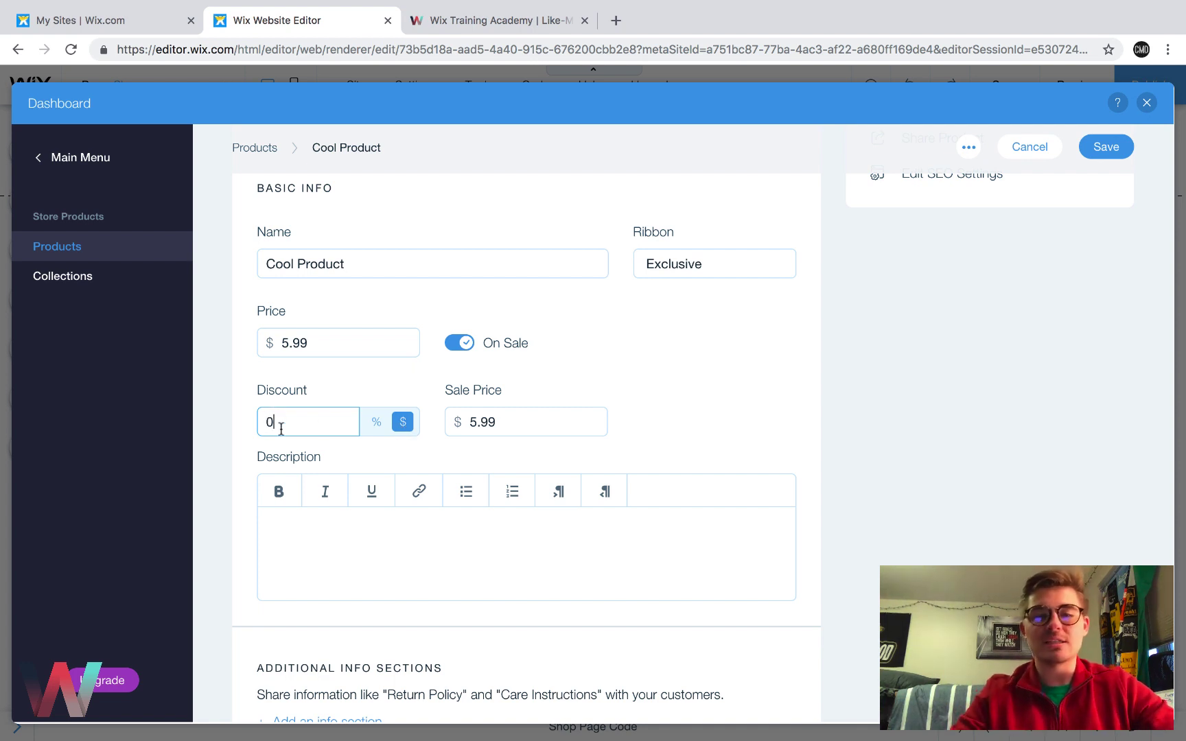
{"action": "key", "text": "BackSpace"}
{"action": "type", "text": "2"}
{"action": "left_click", "coordinate": [376, 369]}
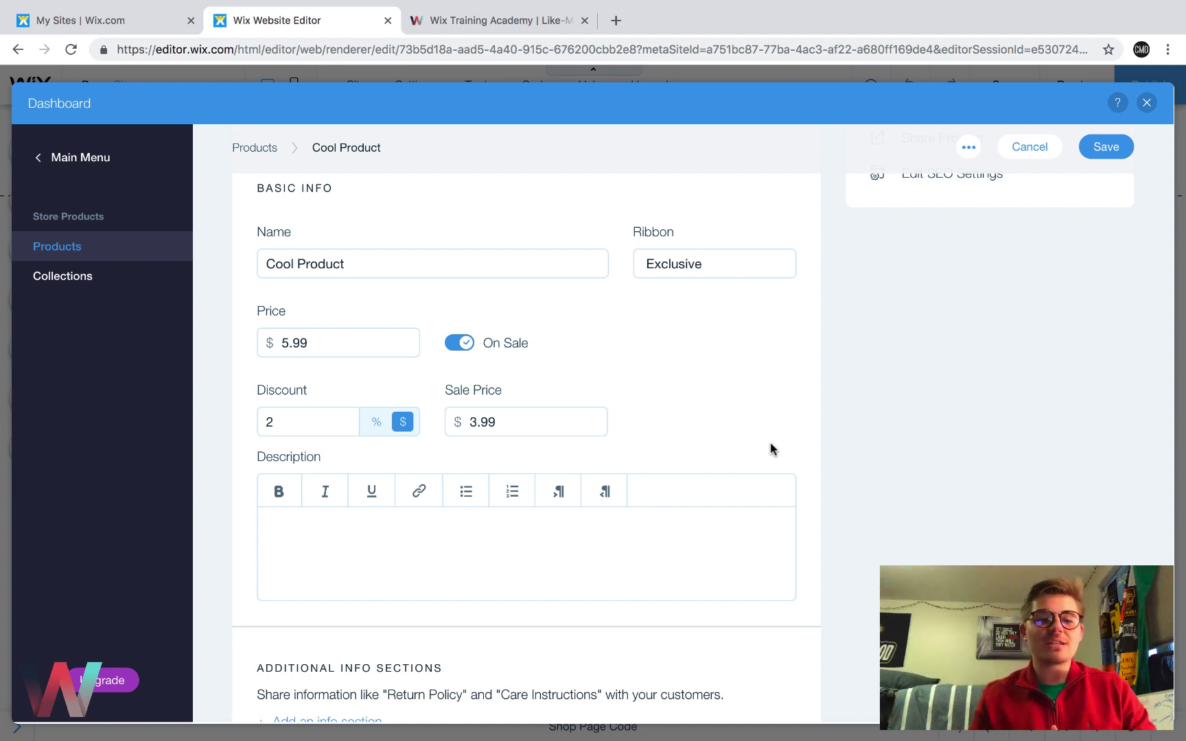
{"action": "scroll", "coordinate": [771, 450], "scroll_direction": "down", "scroll_amount": 2}
{"action": "left_click", "coordinate": [544, 427]}
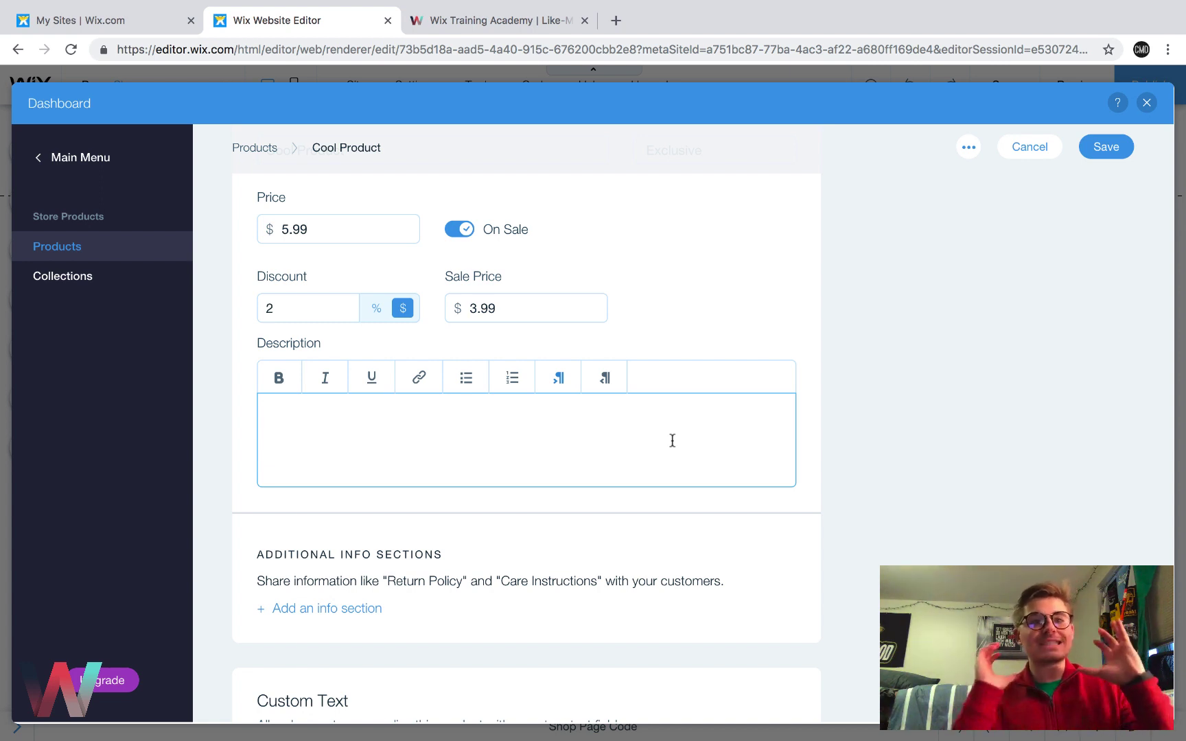
{"action": "left_click", "coordinate": [816, 447]}
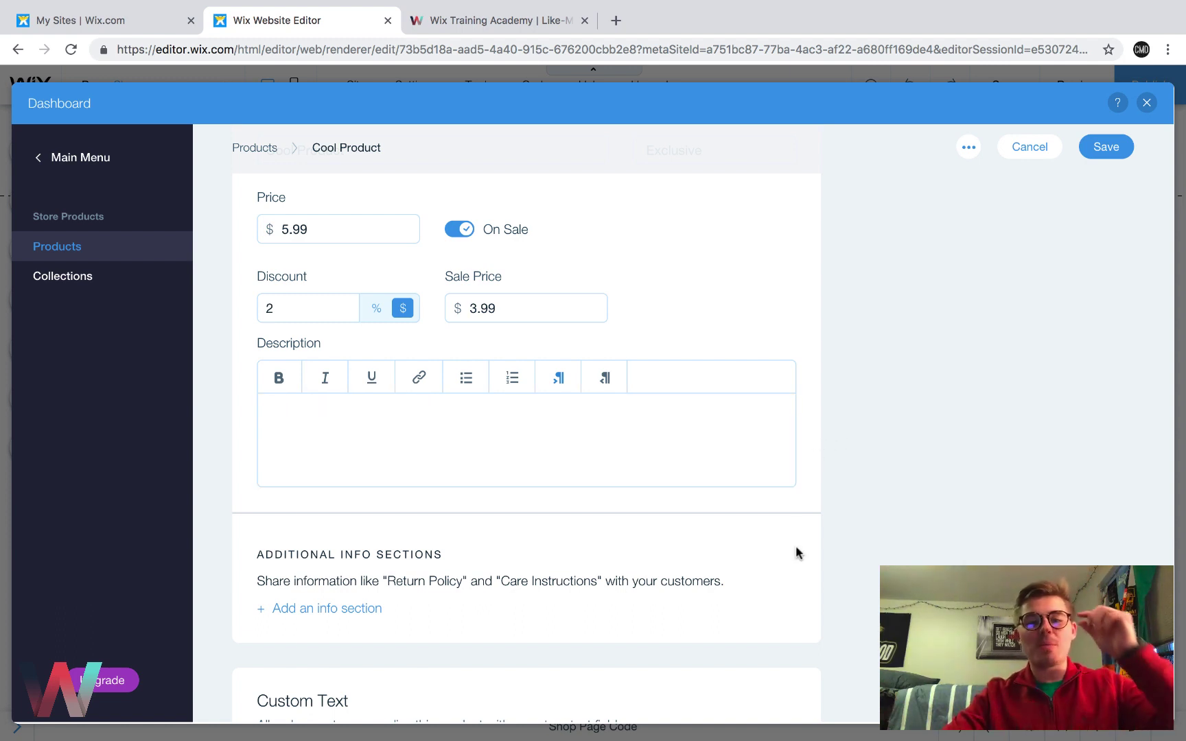
{"action": "scroll", "coordinate": [796, 549], "scroll_direction": "down", "scroll_amount": 2}
{"action": "scroll", "coordinate": [796, 549], "scroll_direction": "down", "scroll_amount": 3}
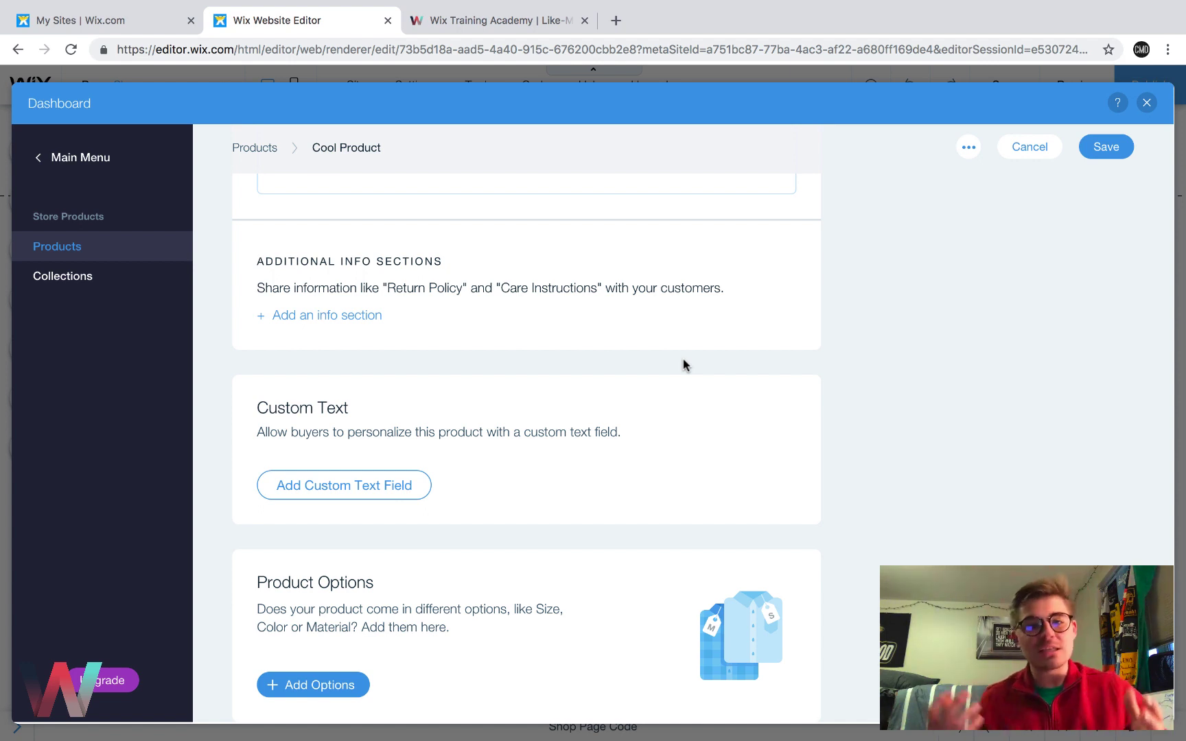
Add a custom text field with the prompt 'What name would you like written?'
{"action": "scroll", "coordinate": [683, 360], "scroll_direction": "down", "scroll_amount": 3}
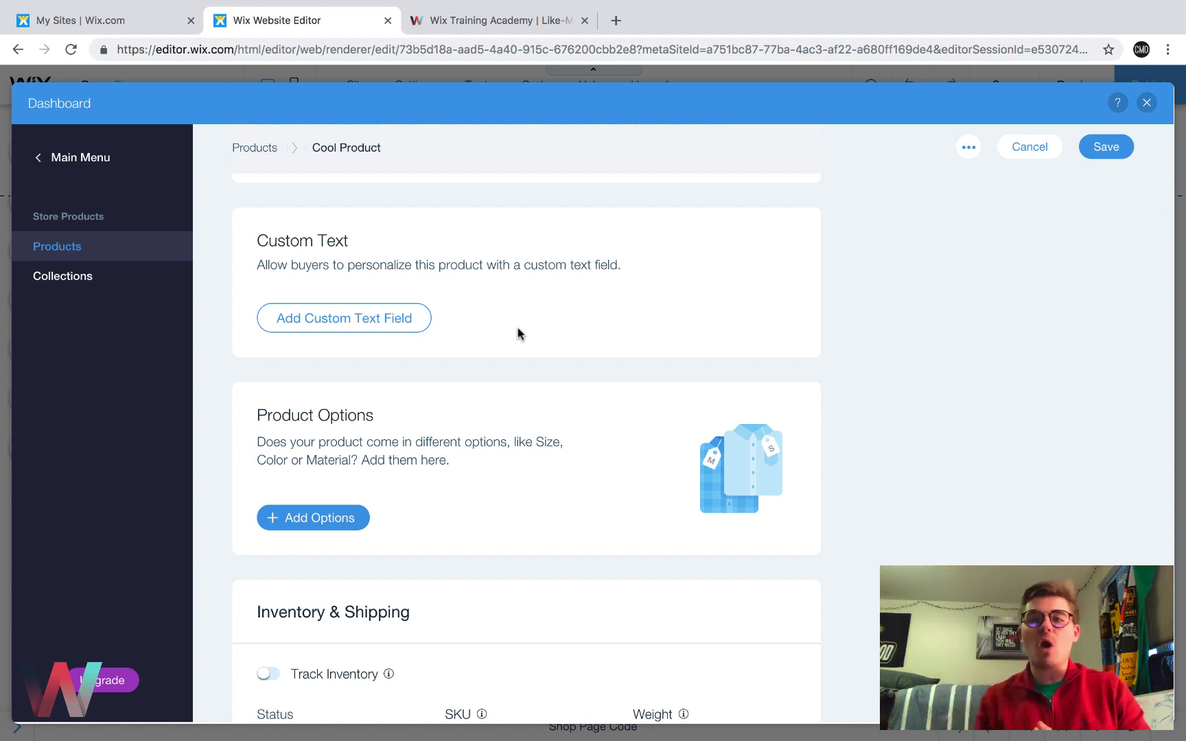
{"action": "left_click", "coordinate": [375, 321]}
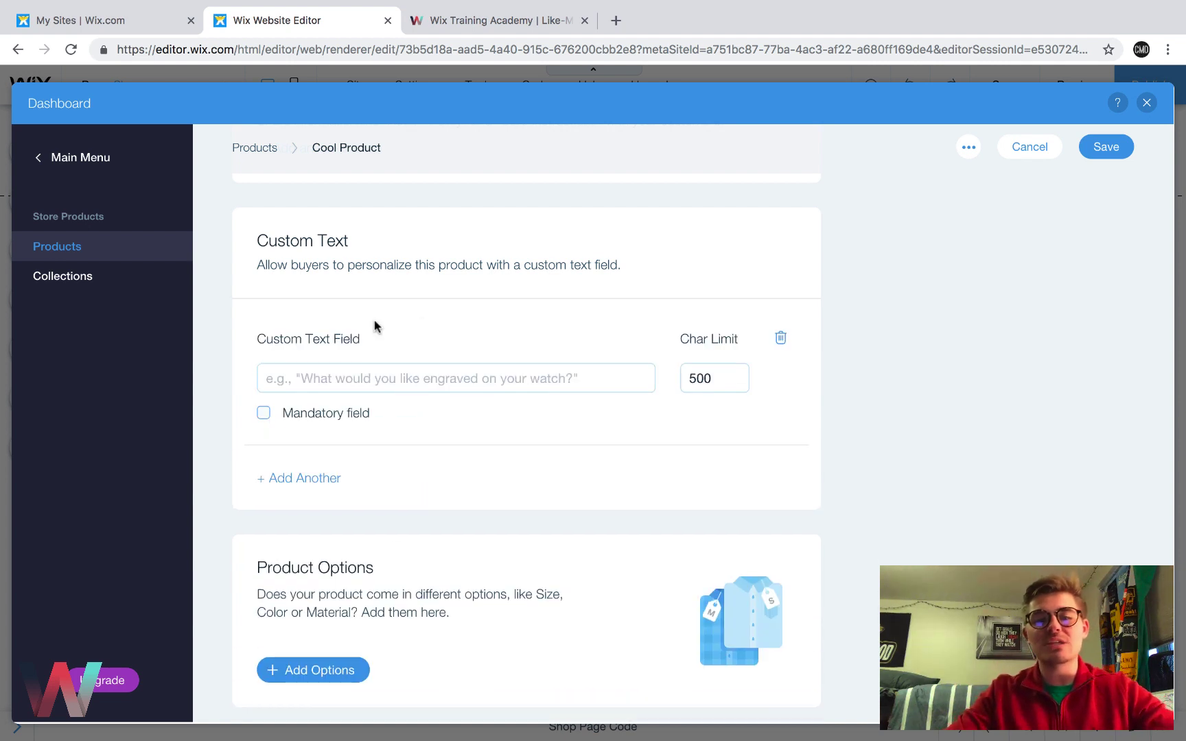
{"action": "left_click", "coordinate": [536, 383]}
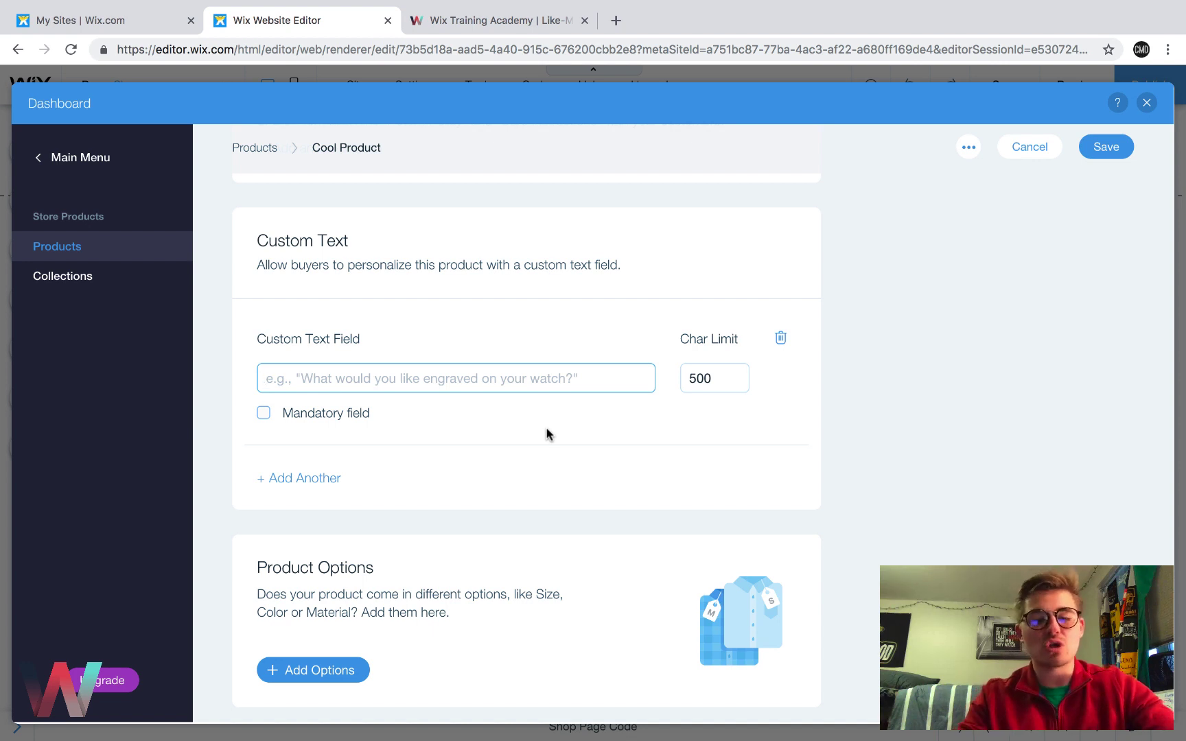
{"action": "type", "text": "What"}
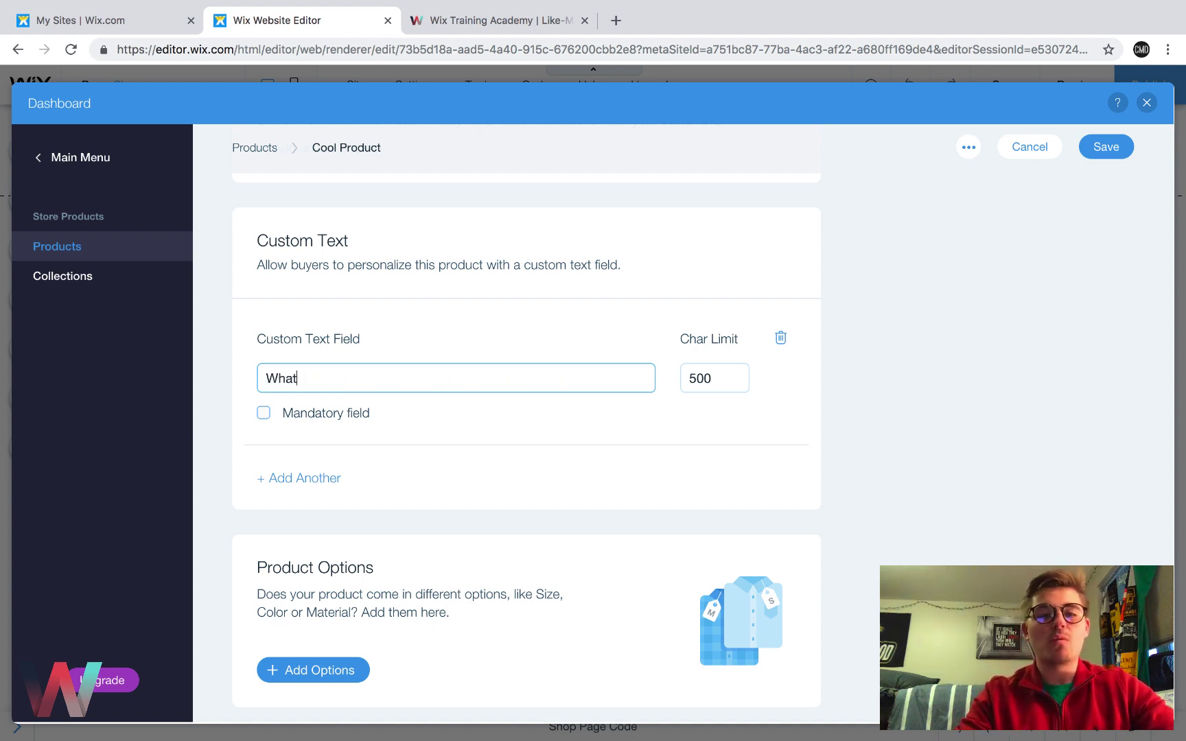
{"action": "type", "text": " name would yopu"}
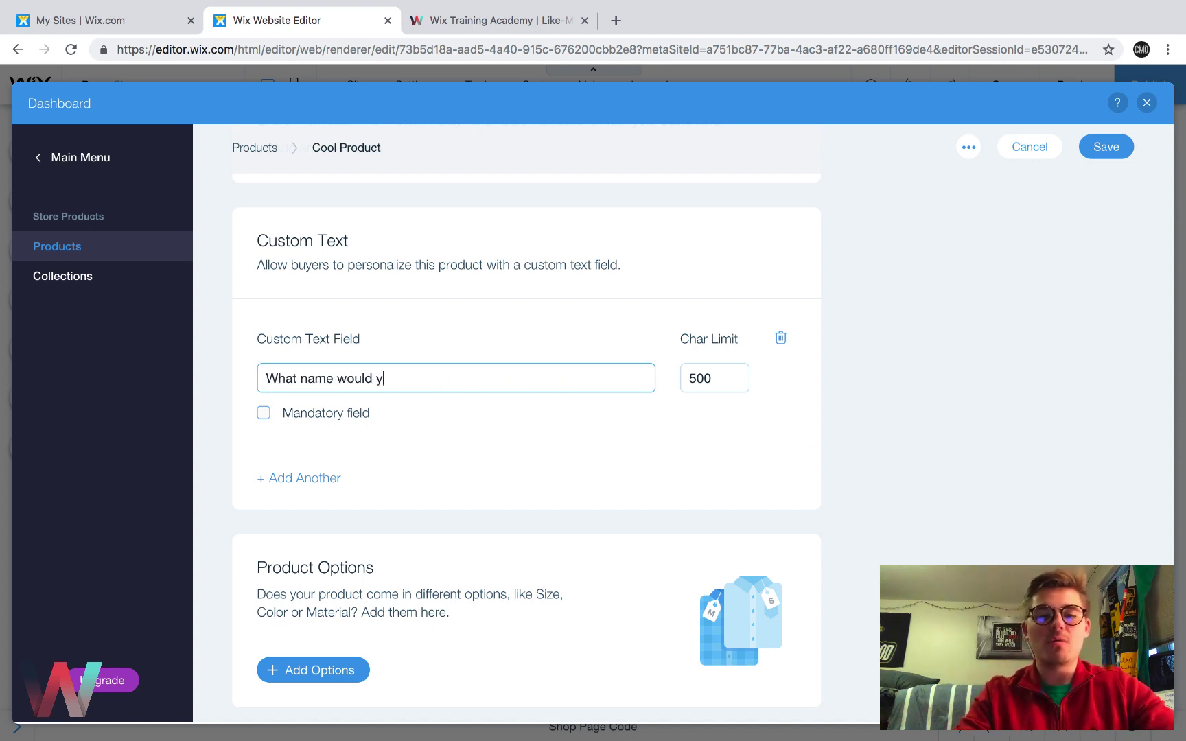
{"action": "key", "text": "BackSpace"}
{"action": "key", "text": "BackSpace"}
{"action": "key", "text": "BackSpace"}
{"action": "type", "text": "u li"}
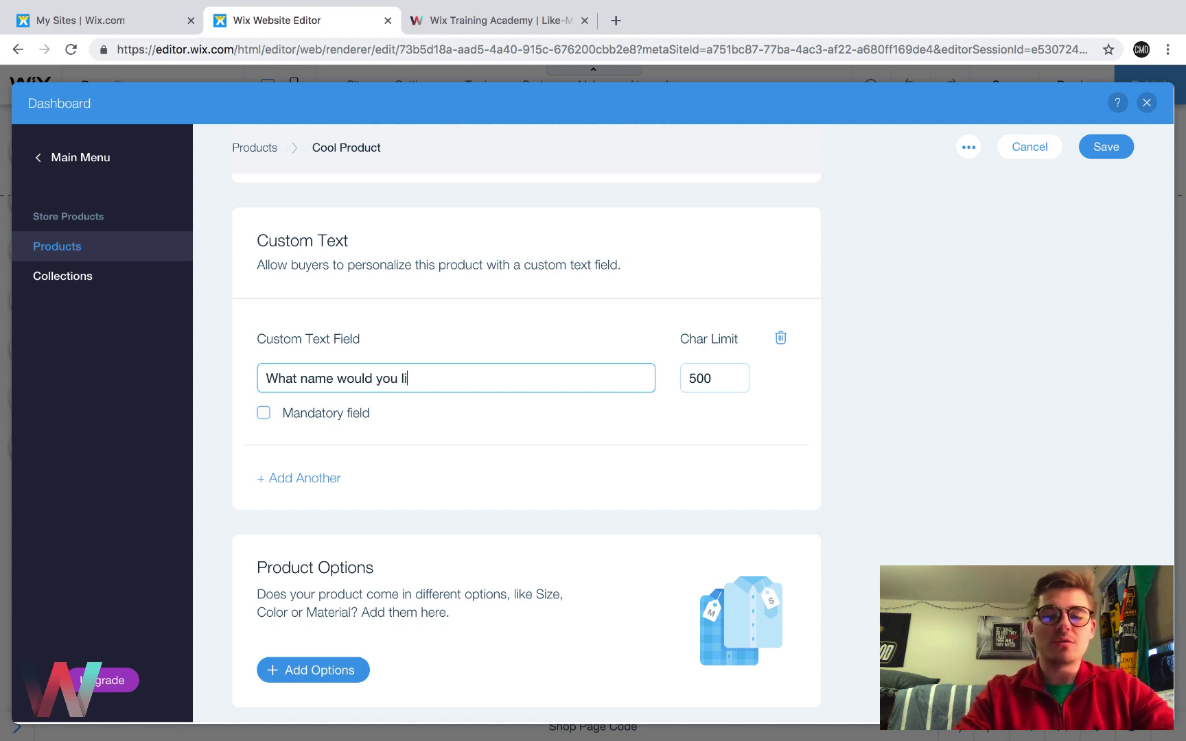
{"action": "type", "text": "ke writ"}
{"action": "key", "text": "BackSpace"}
{"action": "type", "text": "itten?"}
{"action": "left_click", "coordinate": [534, 320]}
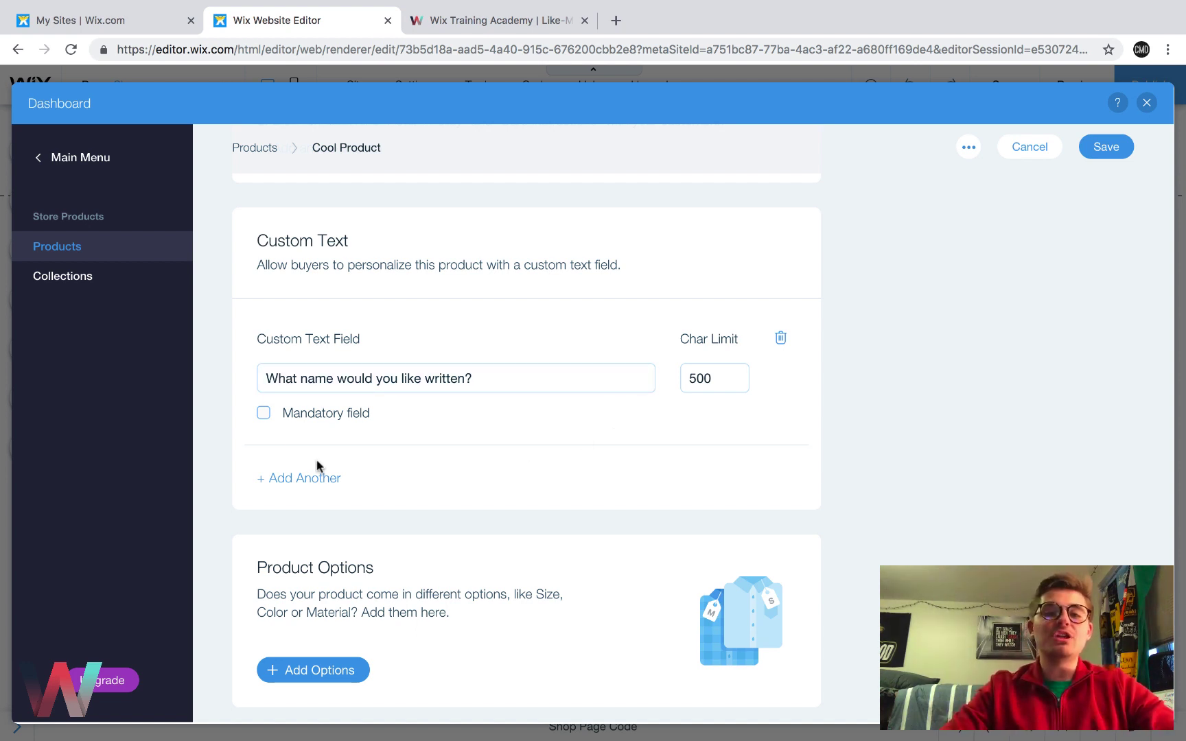
Make the custom text field mandatory and limit it to 20 characters
{"action": "left_click", "coordinate": [263, 415]}
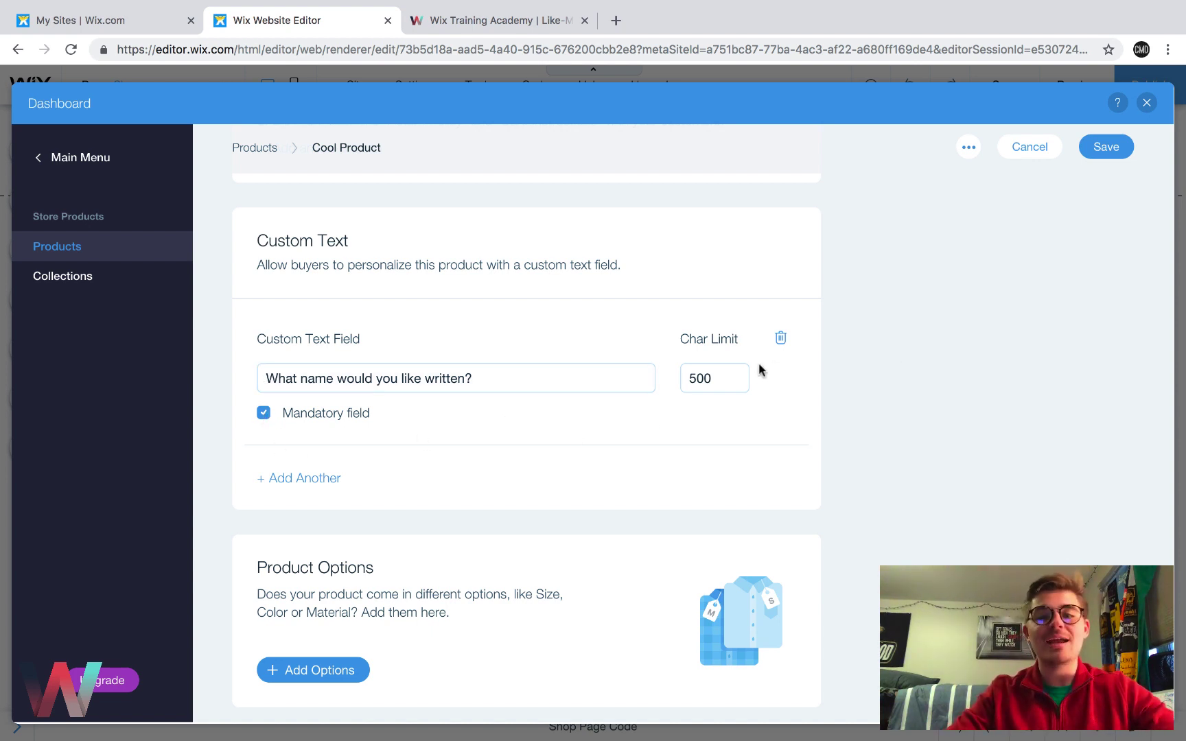
{"action": "left_click", "coordinate": [714, 380]}
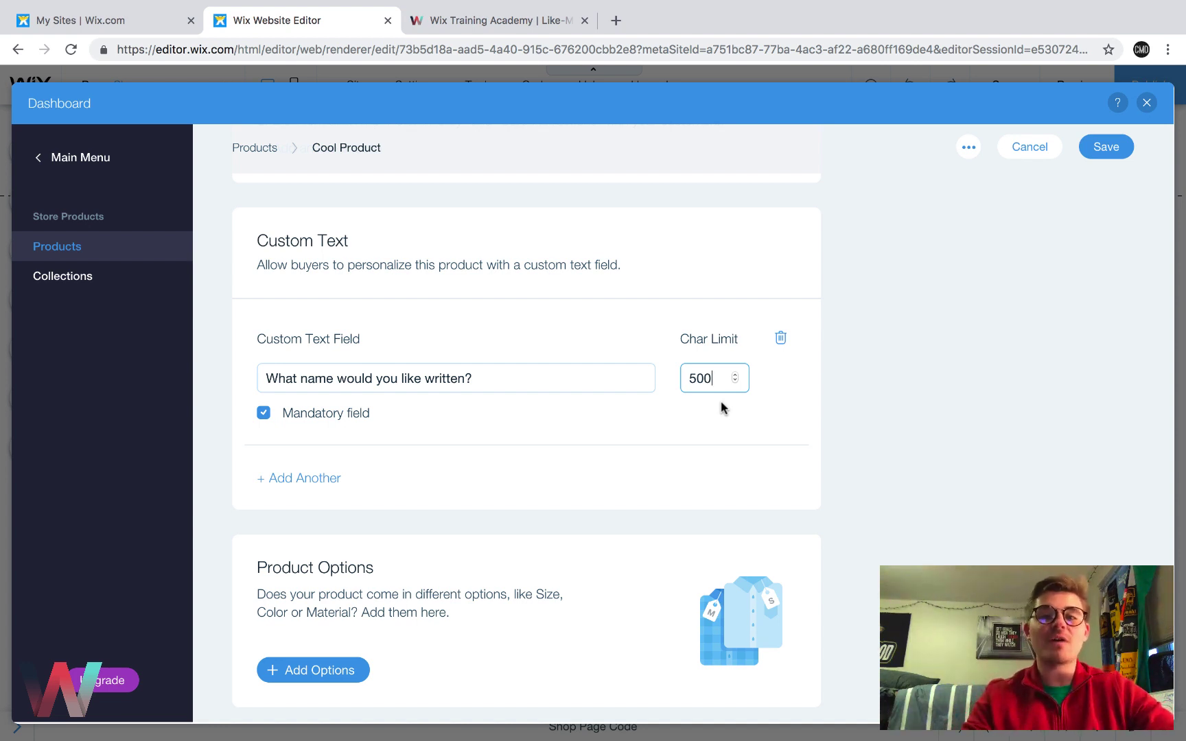
{"action": "key", "text": "BackSpace"}
{"action": "key", "text": "BackSpace"}
{"action": "key", "text": "BackSpace"}
{"action": "type", "text": "1"}
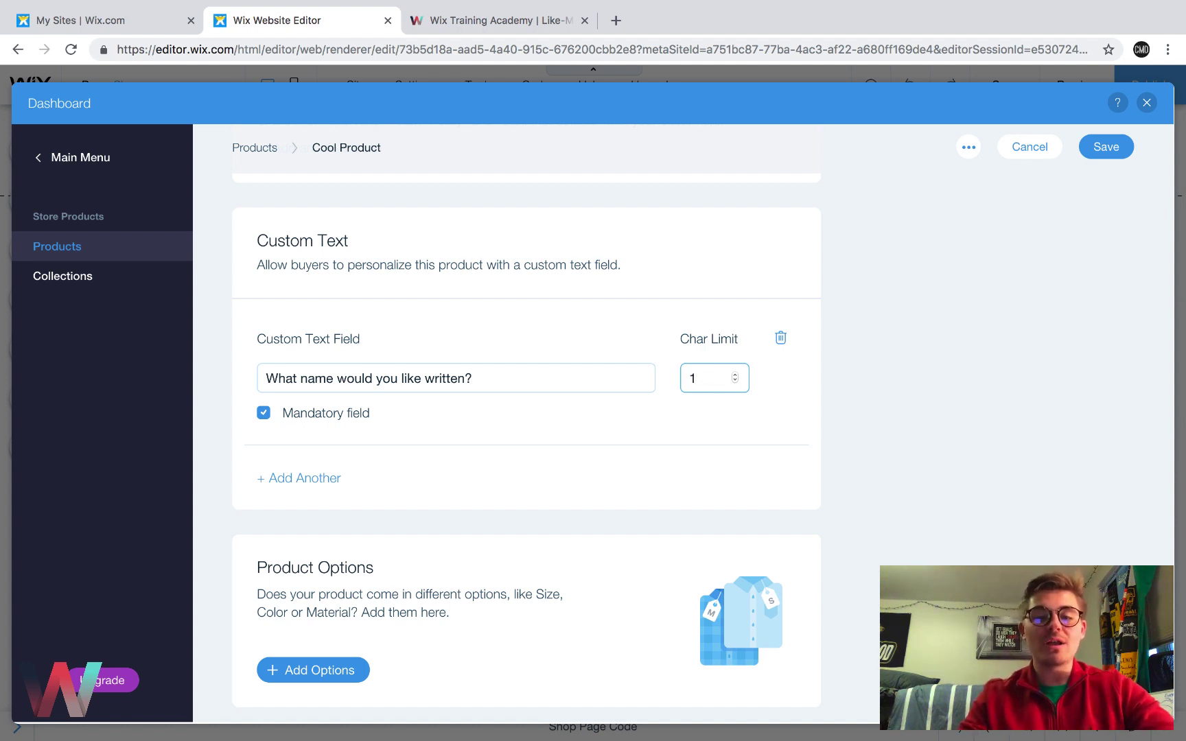
{"action": "type", "text": "2"}
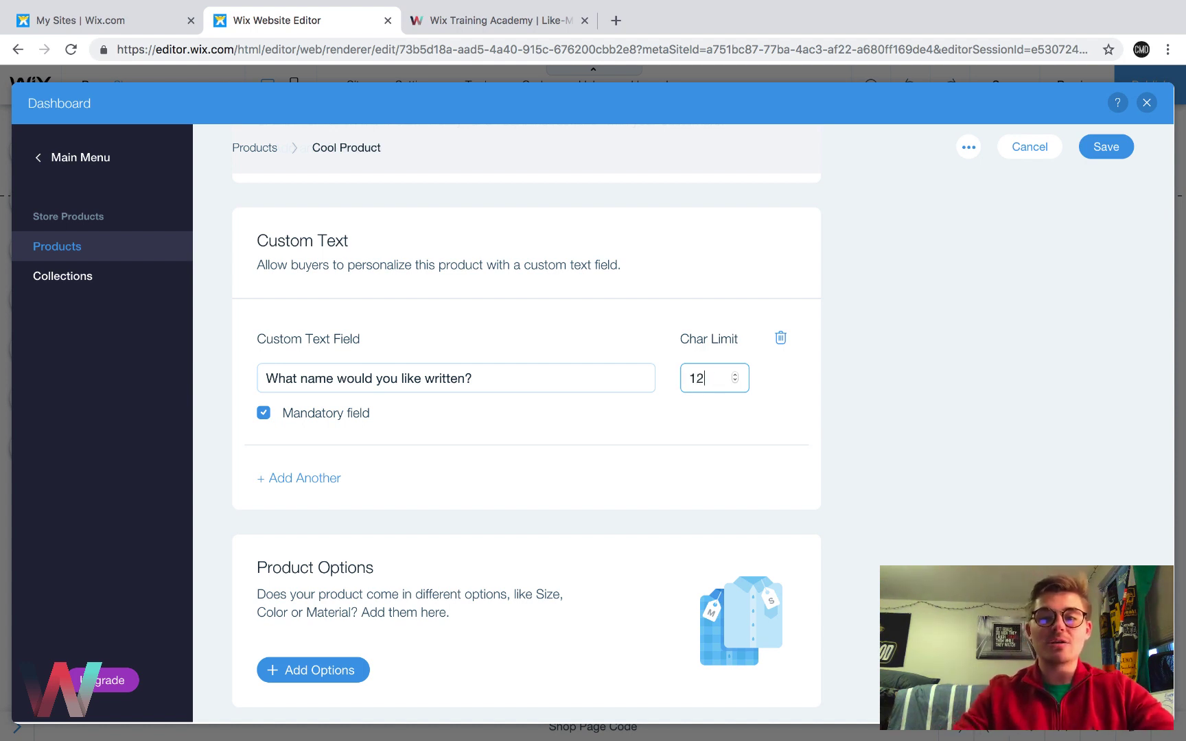
{"action": "left_click", "coordinate": [696, 381]}
{"action": "key", "text": "BackSpace"}
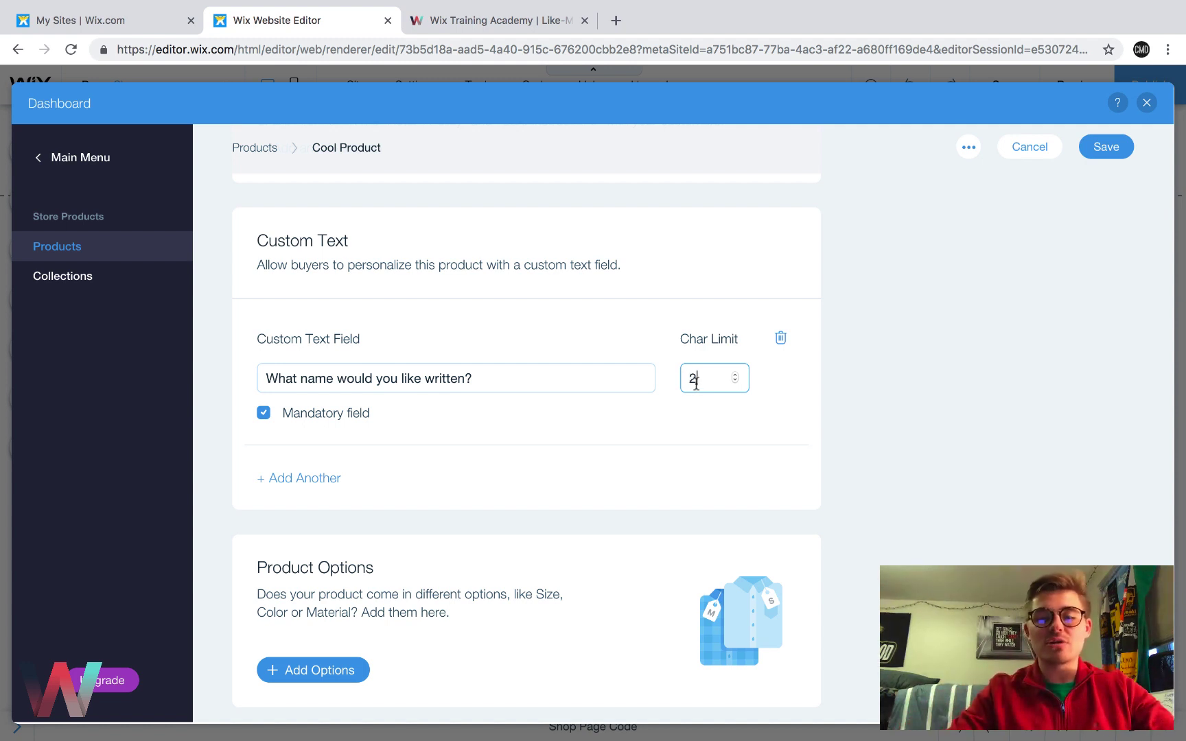
{"action": "type", "text": "0"}
{"action": "left_click", "coordinate": [794, 446]}
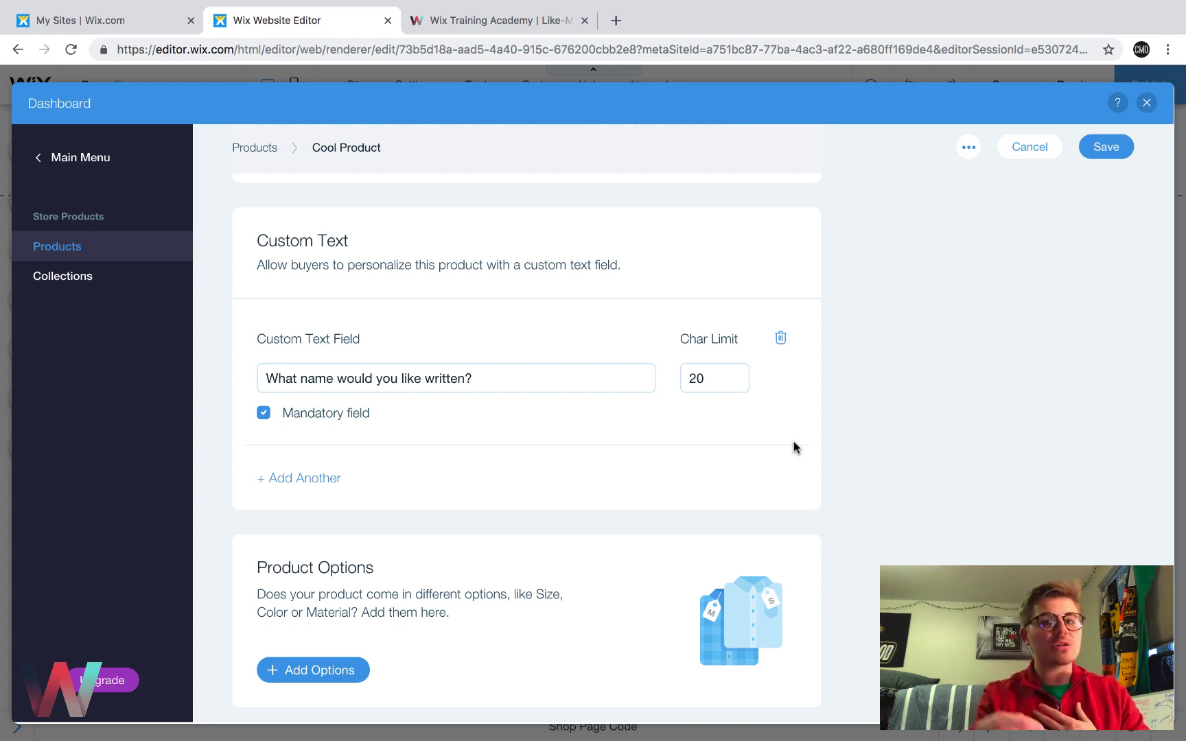
Add a Color product option with Black, Grey and White as its choices
{"action": "scroll", "coordinate": [794, 447], "scroll_direction": "down", "scroll_amount": 5}
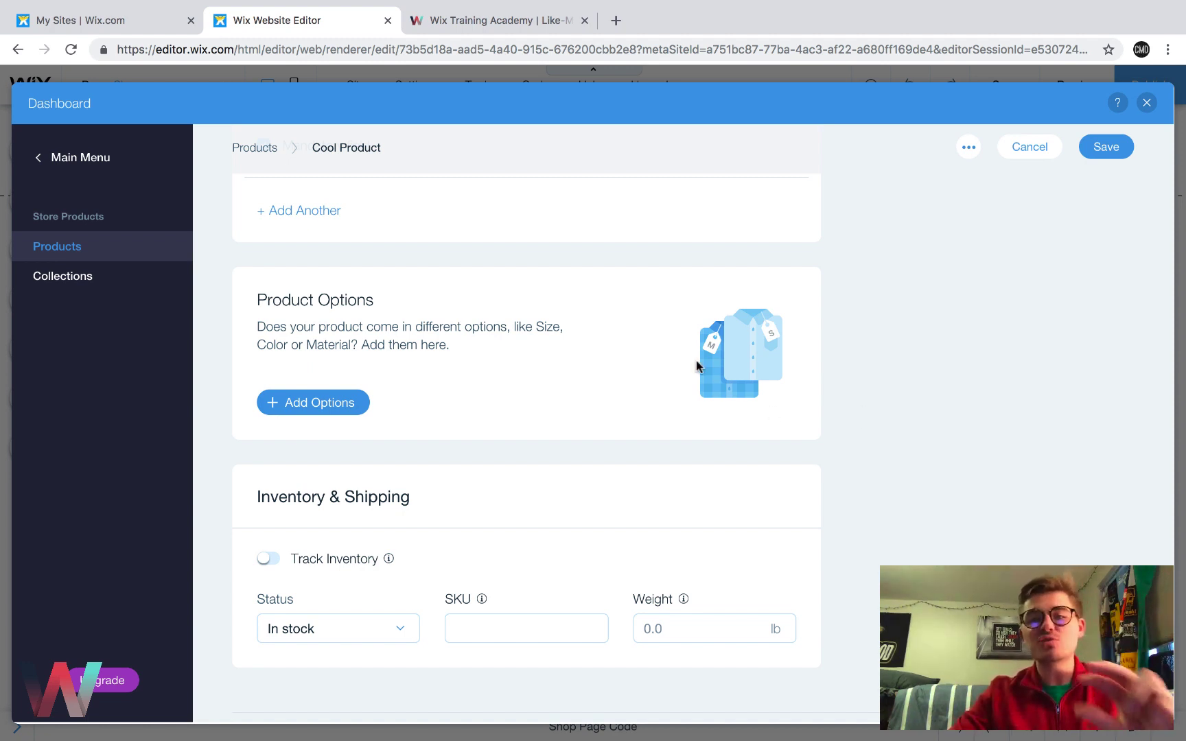
{"action": "left_click", "coordinate": [280, 404]}
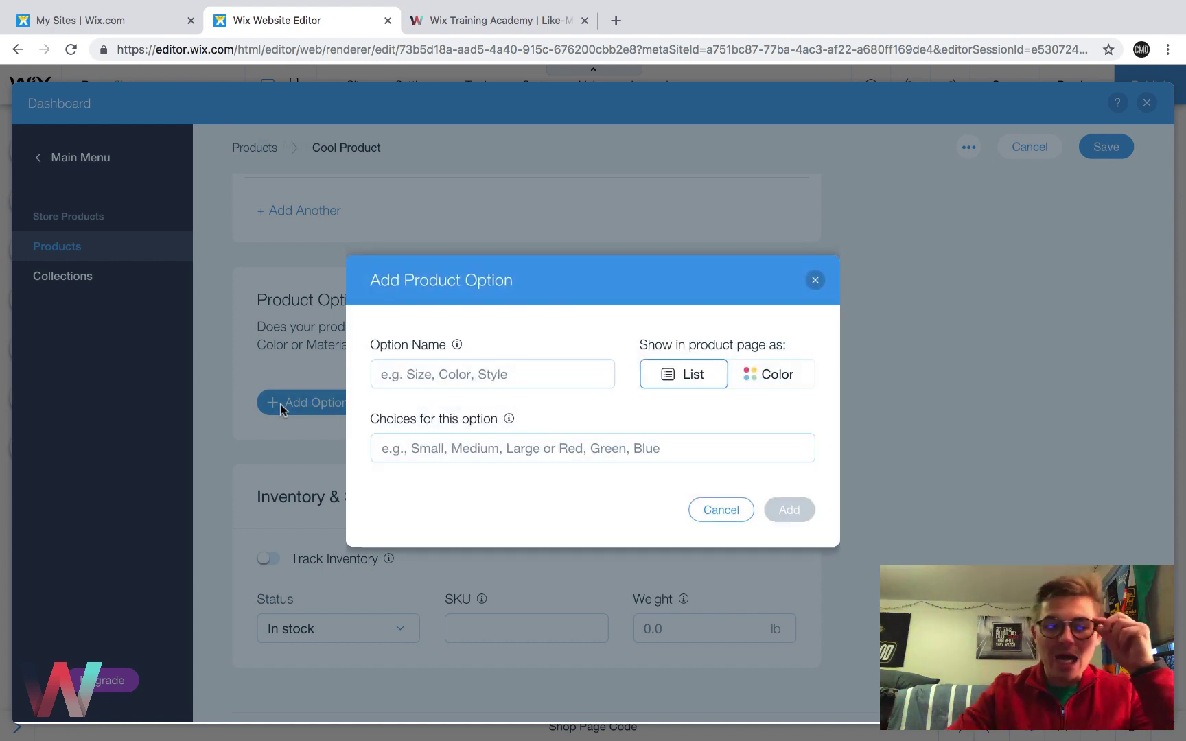
{"action": "left_click", "coordinate": [450, 376]}
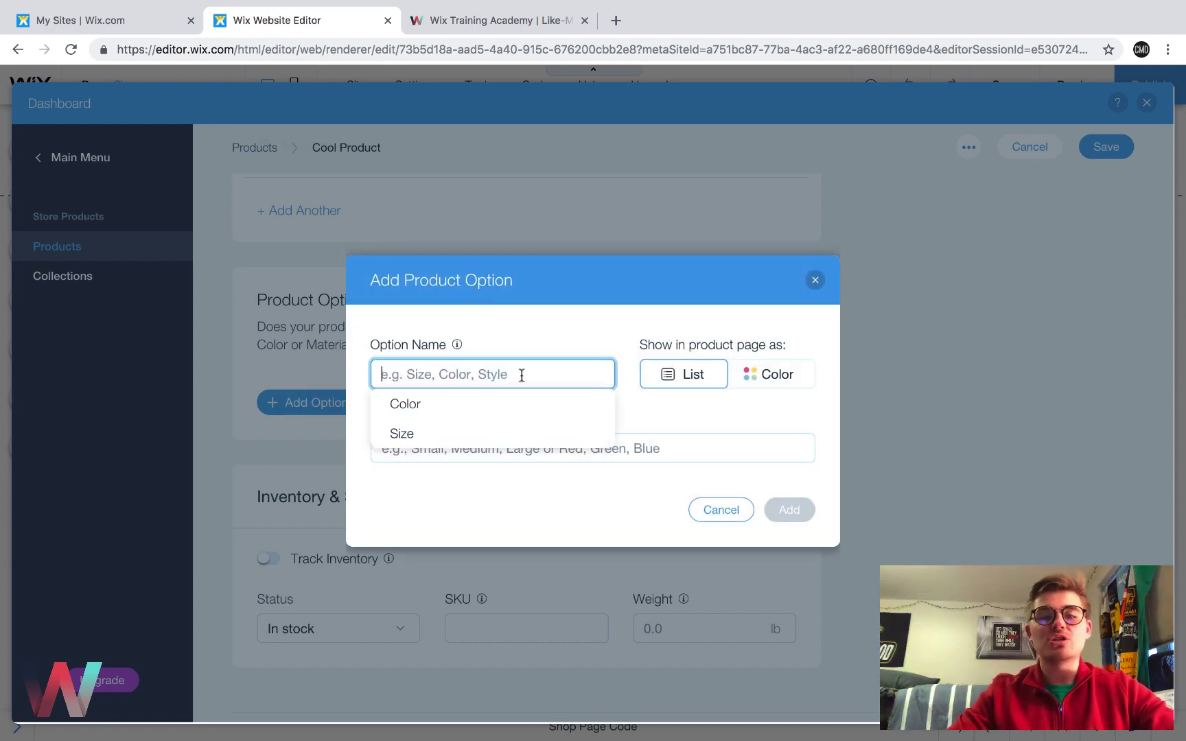
{"action": "left_click", "coordinate": [393, 406]}
{"action": "left_click", "coordinate": [477, 450]}
{"action": "left_click", "coordinate": [445, 481]}
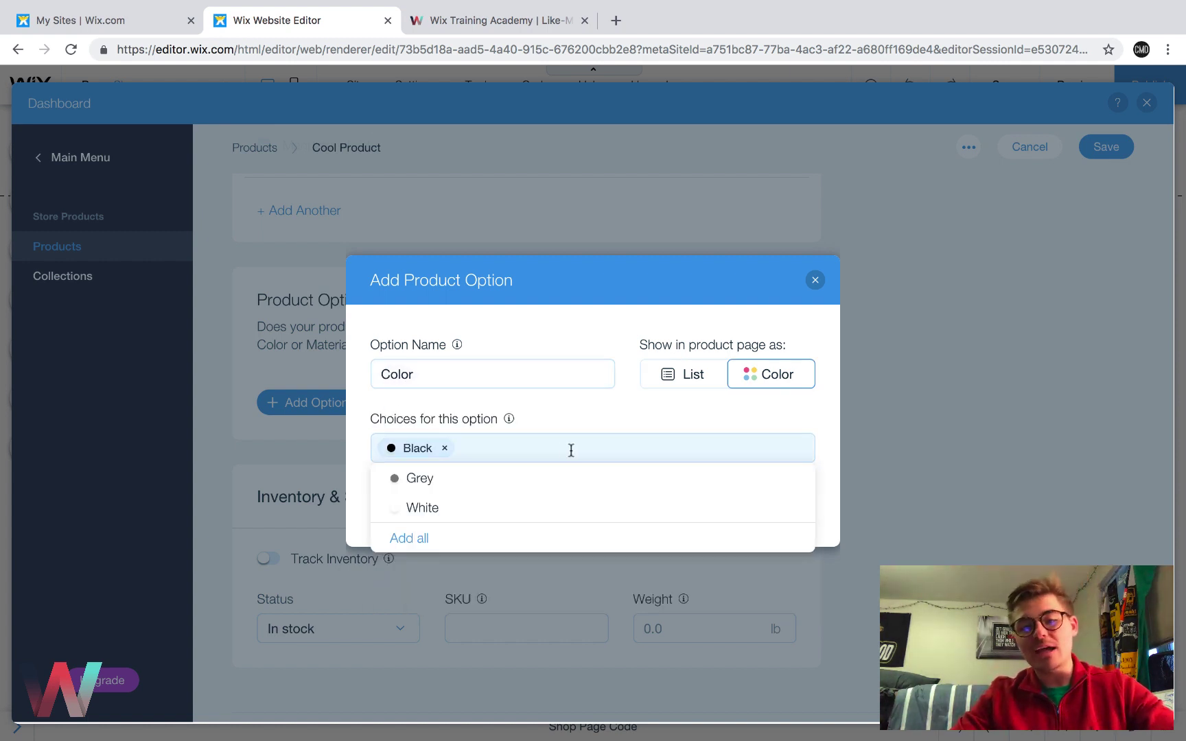
{"action": "left_click", "coordinate": [423, 481]}
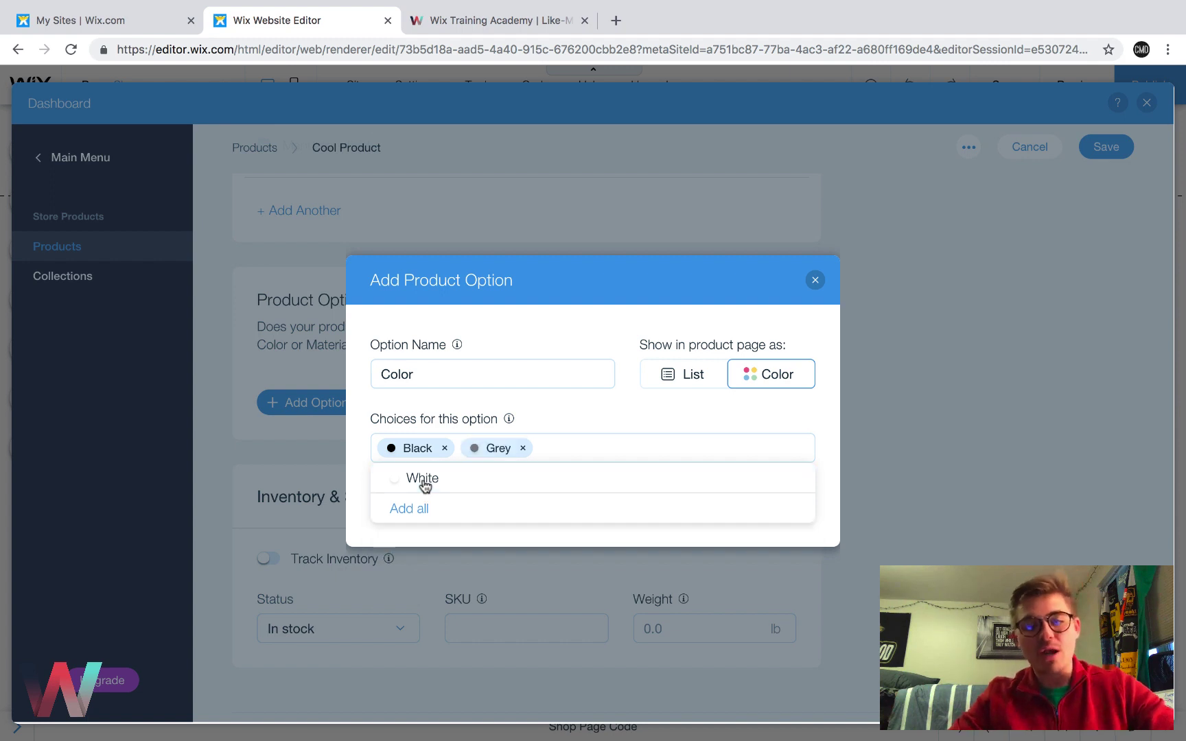
{"action": "left_click", "coordinate": [491, 484]}
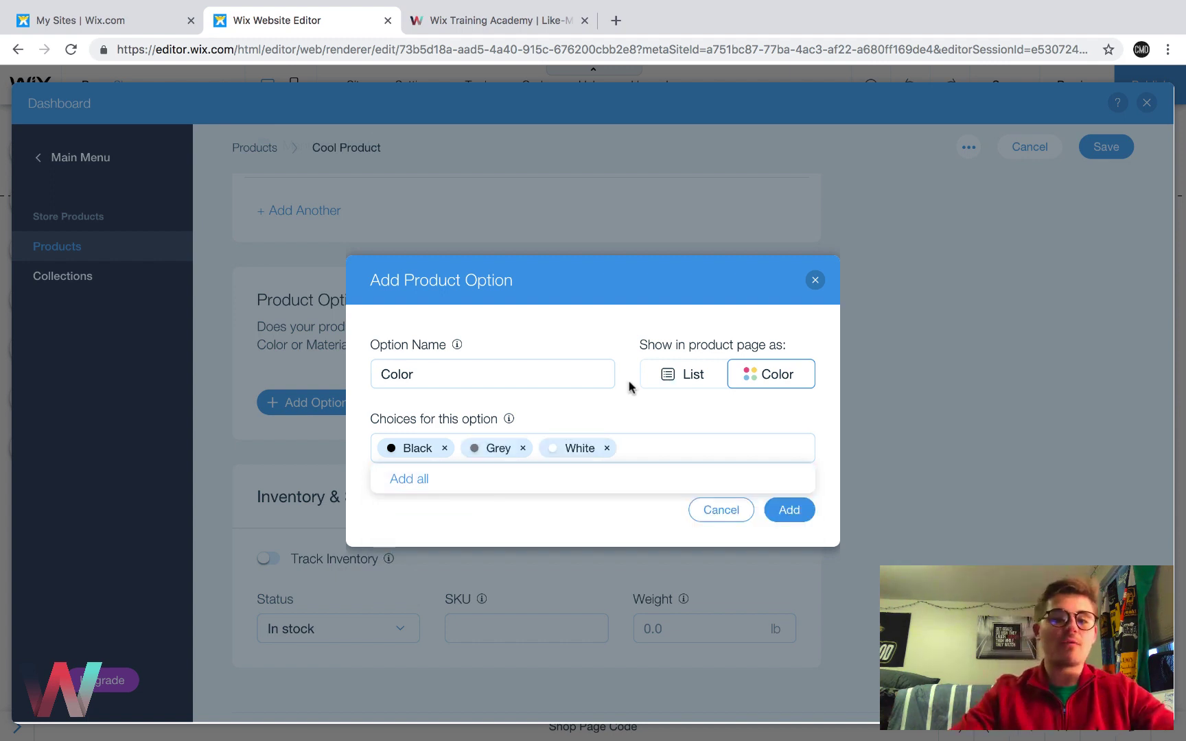
{"action": "left_click", "coordinate": [601, 410]}
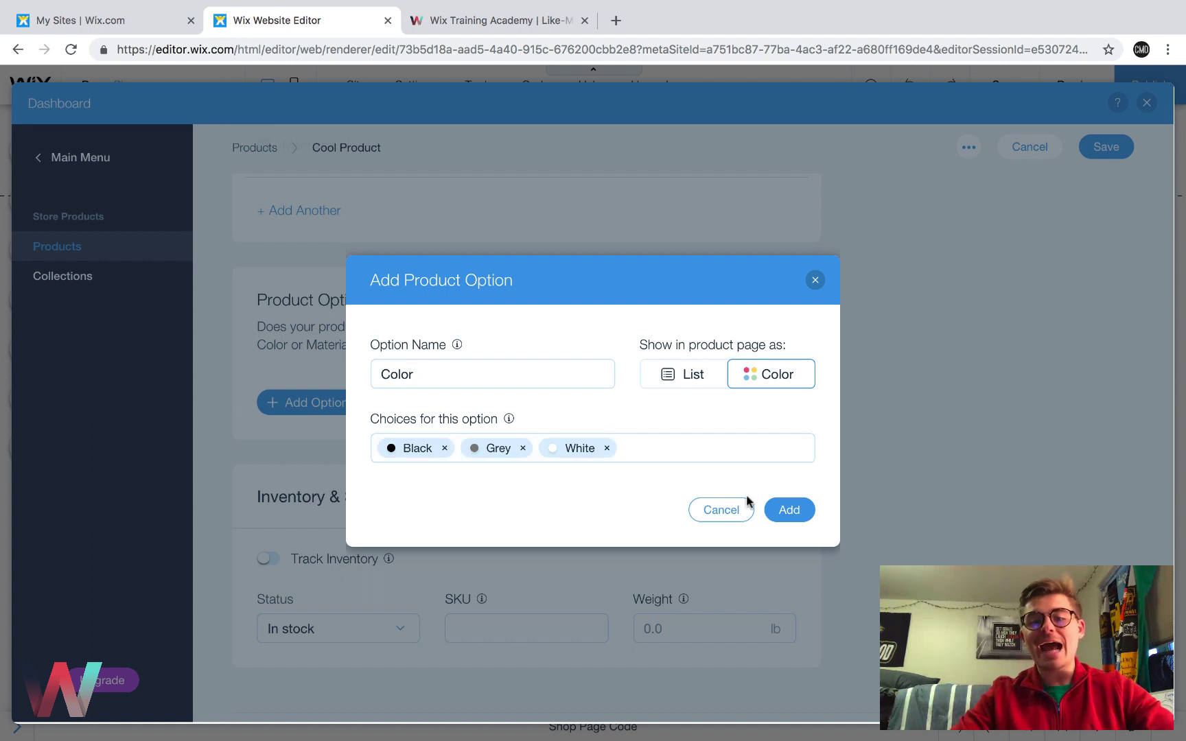
{"action": "left_click", "coordinate": [791, 516]}
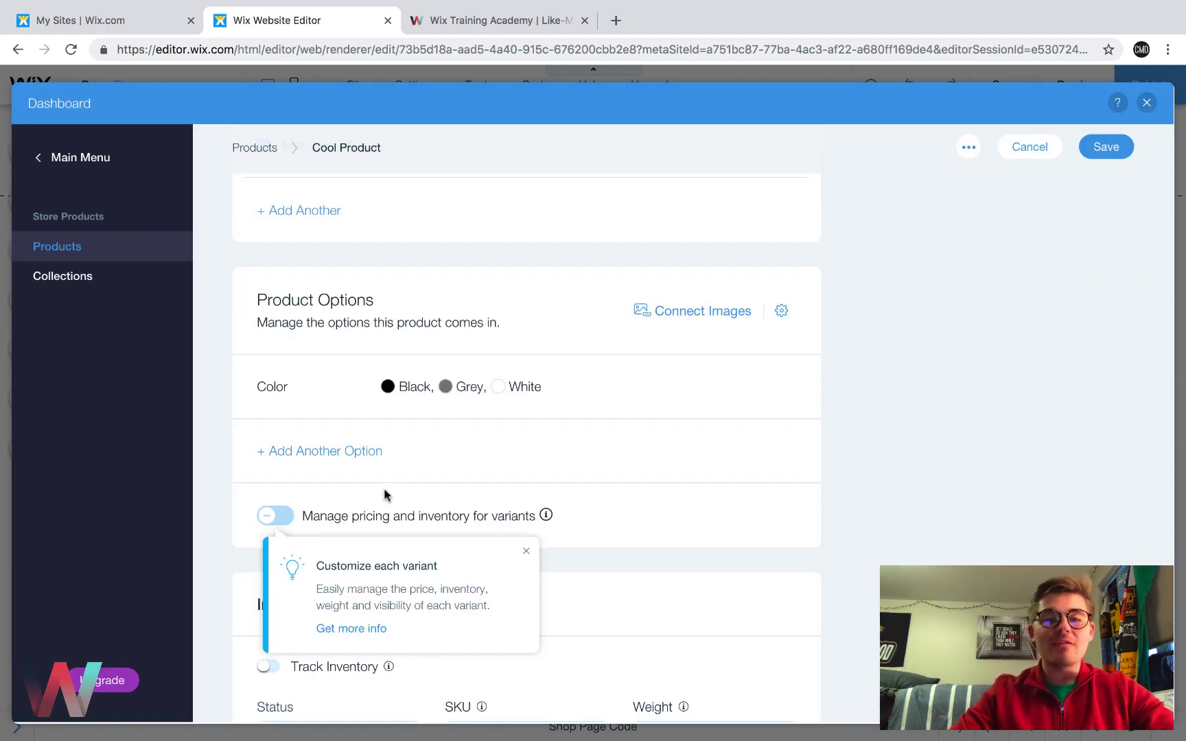
Enable per-variant pricing, charging Black an extra $1 and Grey -$2
{"action": "left_click", "coordinate": [275, 516]}
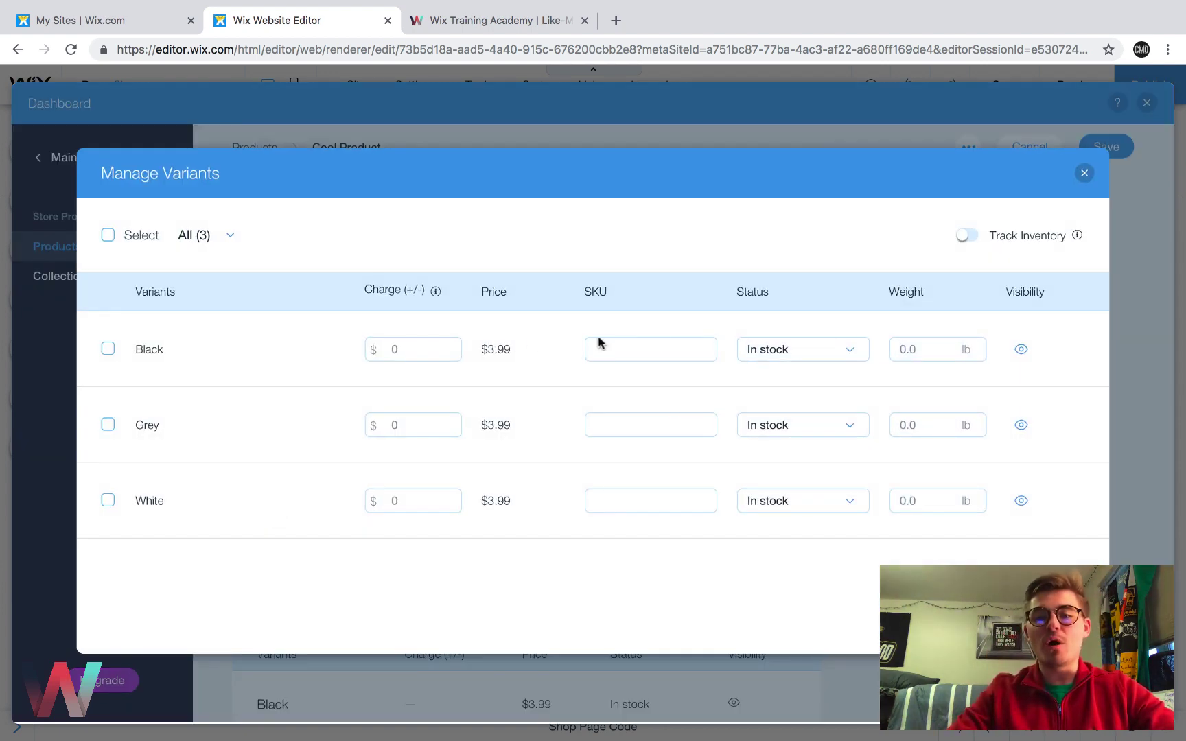
{"action": "left_click", "coordinate": [401, 349]}
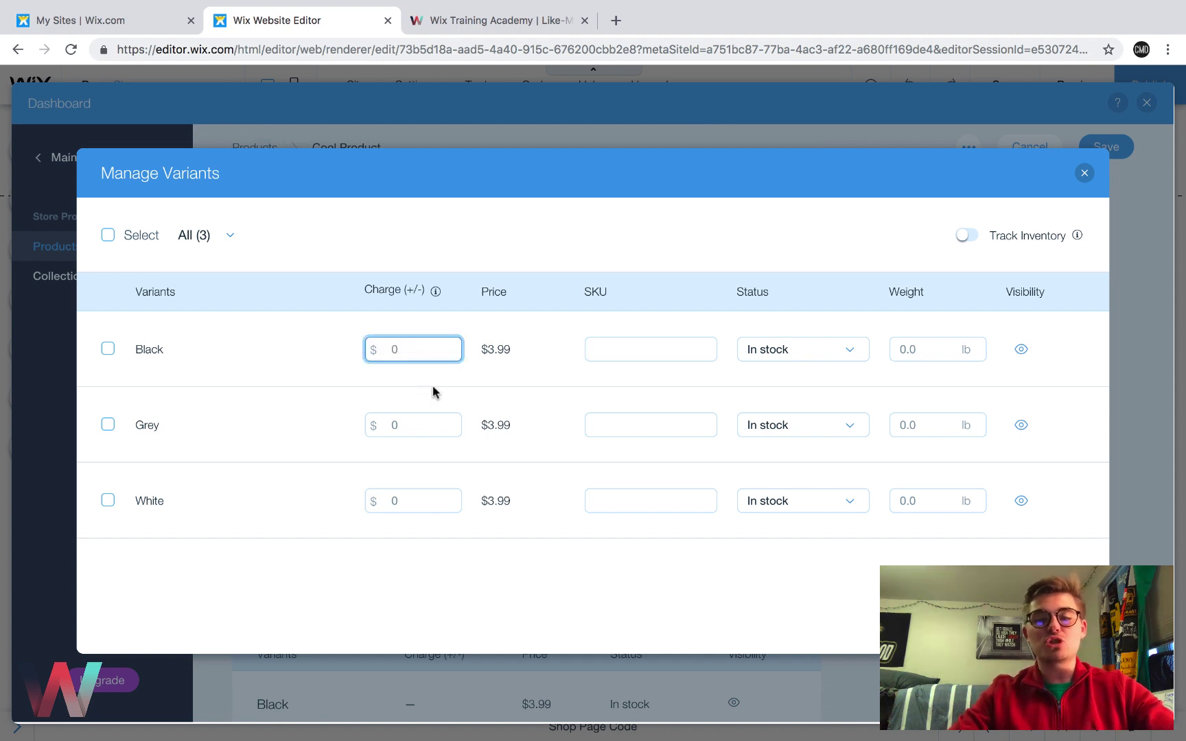
{"action": "type", "text": "1"}
{"action": "left_click", "coordinate": [470, 398]}
{"action": "left_click", "coordinate": [412, 430]}
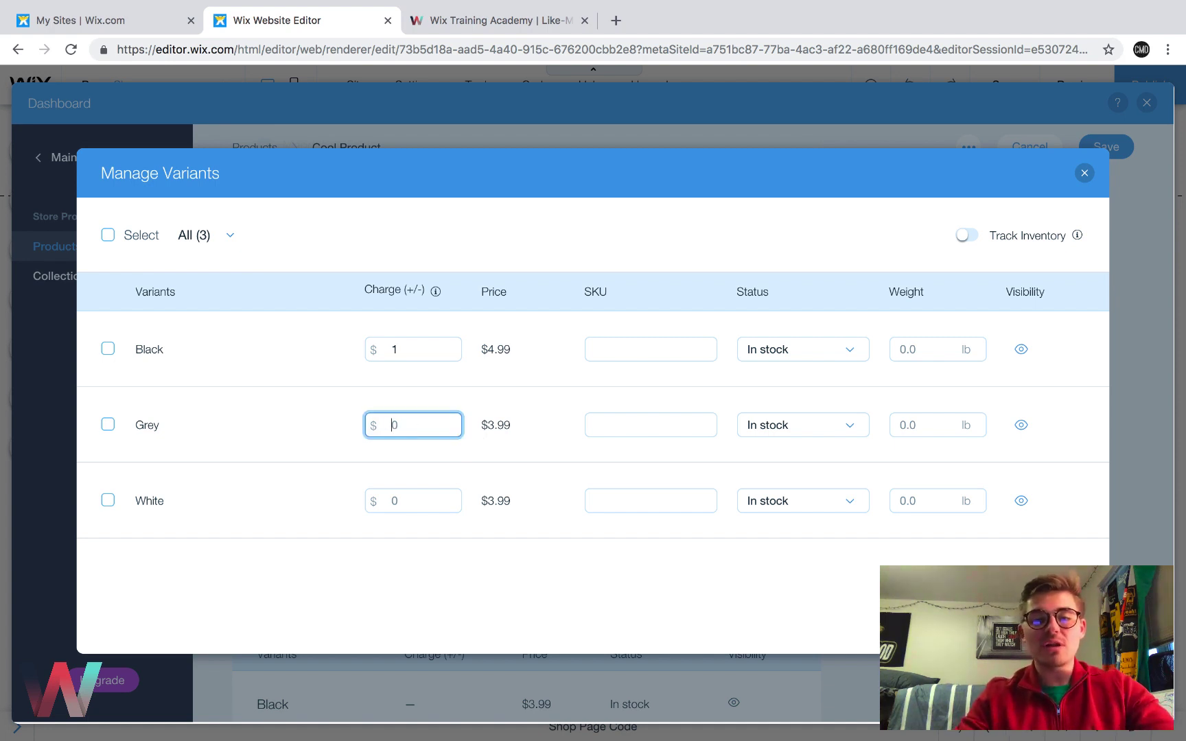
{"action": "type", "text": "-2"}
{"action": "left_click", "coordinate": [447, 397]}
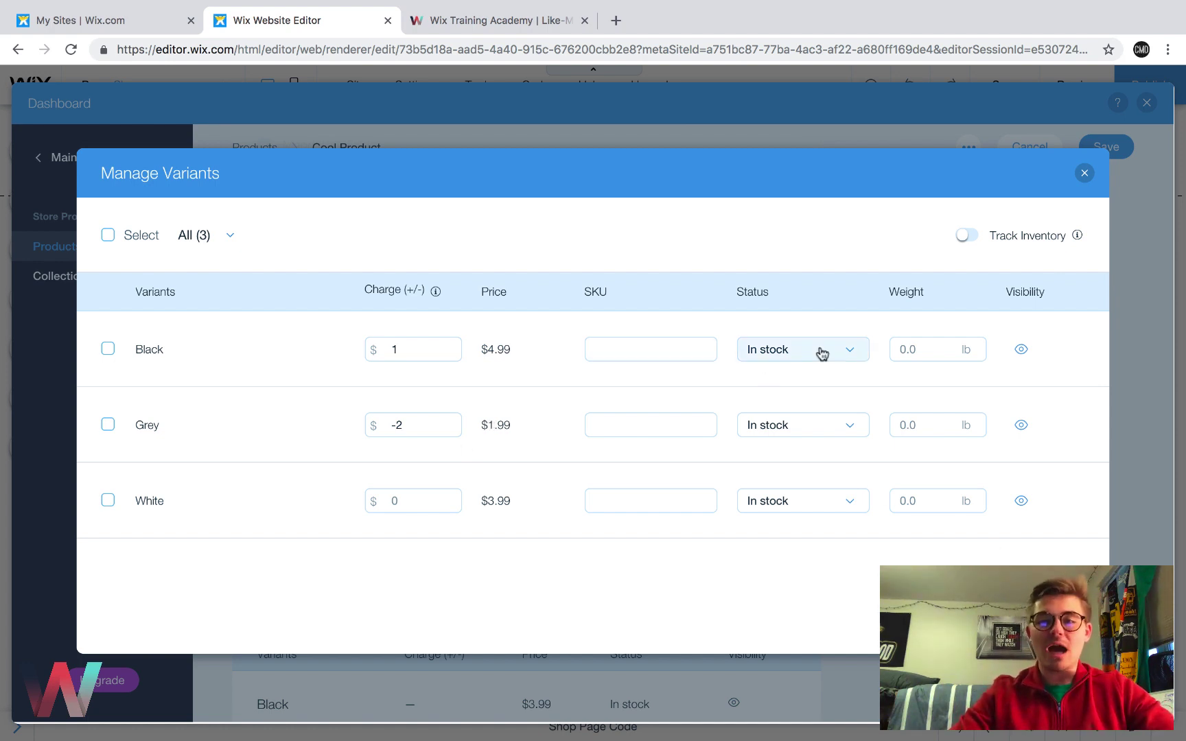
{"action": "left_click", "coordinate": [791, 350]}
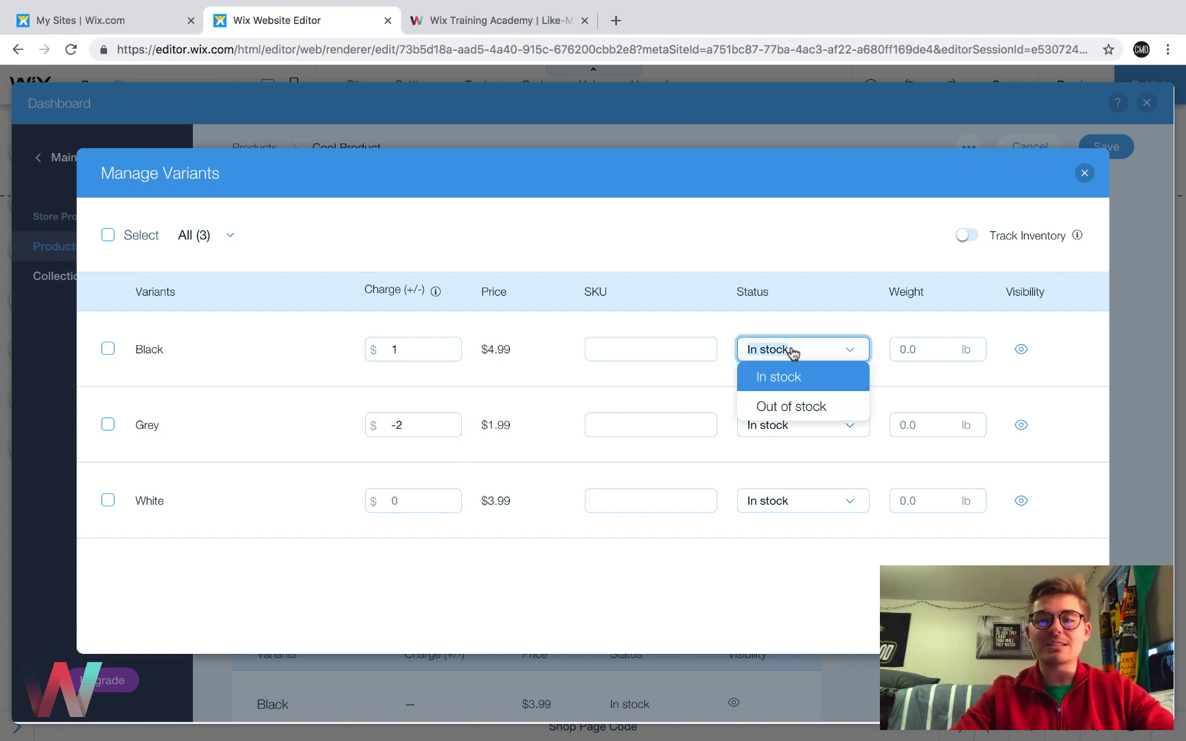
{"action": "left_click", "coordinate": [791, 350]}
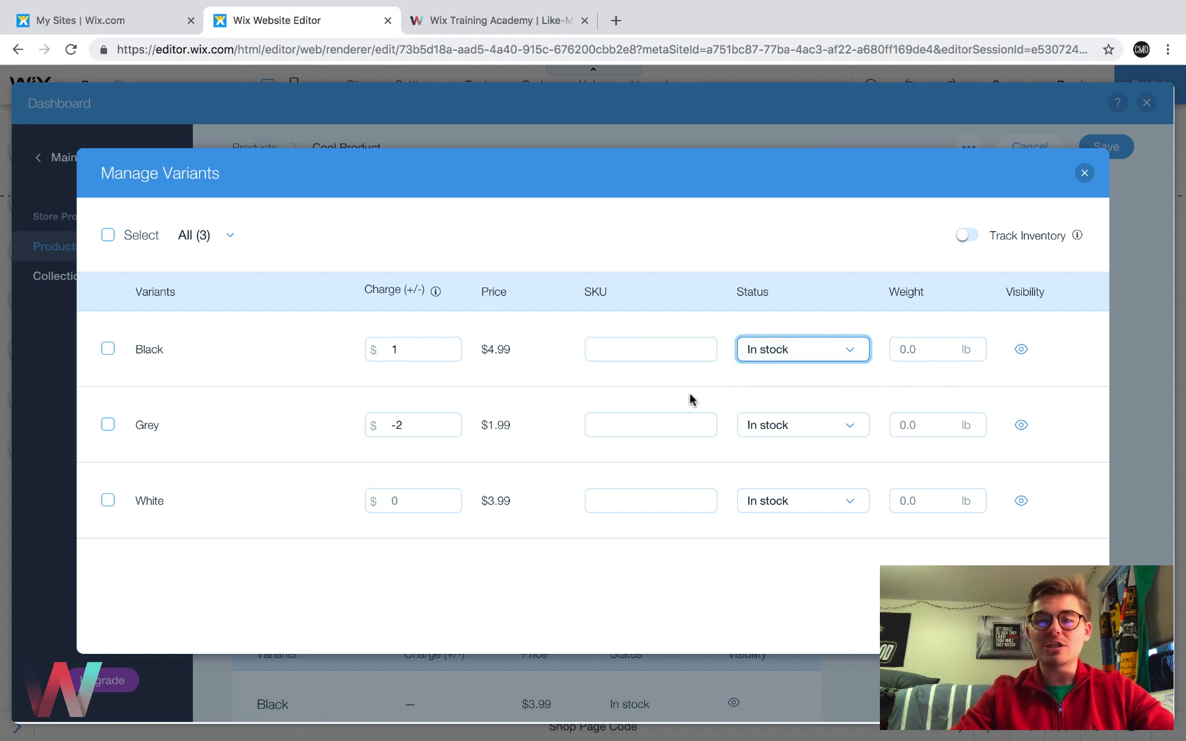
{"action": "left_click", "coordinate": [625, 349]}
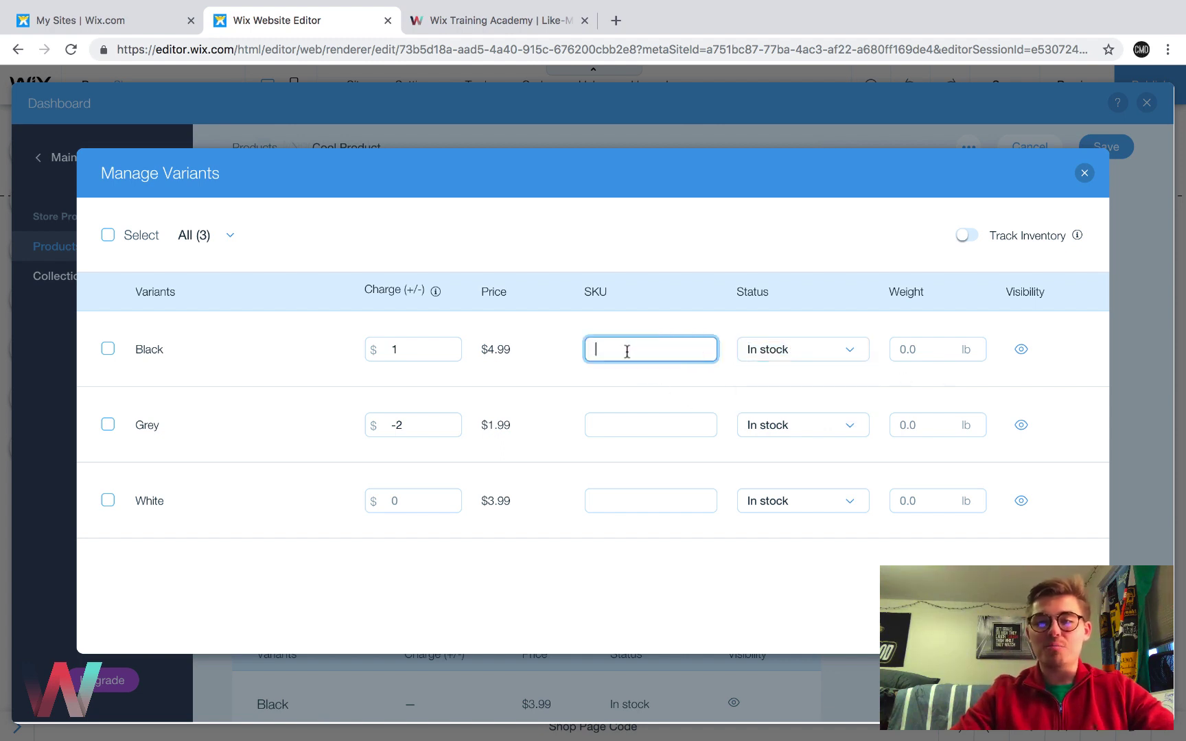
Track variant inventory with 10 Black, 5 Grey and 2 White in stock
{"action": "left_click", "coordinate": [968, 237]}
{"action": "left_click", "coordinate": [804, 347]}
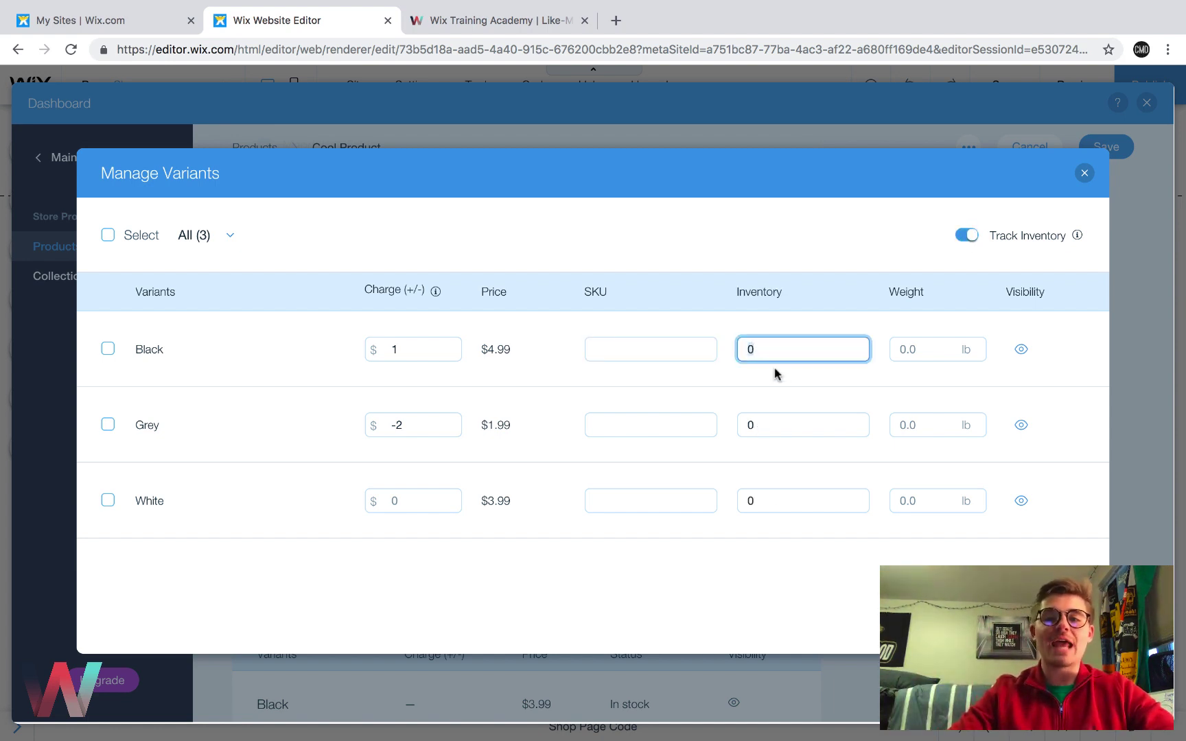
{"action": "type", "text": "10"}
{"action": "left_click", "coordinate": [753, 349]}
{"action": "key", "text": "BackSpace"}
{"action": "left_click", "coordinate": [762, 429]}
{"action": "type", "text": "5"}
{"action": "left_click", "coordinate": [756, 429]}
{"action": "key", "text": "BackSpace"}
{"action": "left_click", "coordinate": [790, 505]}
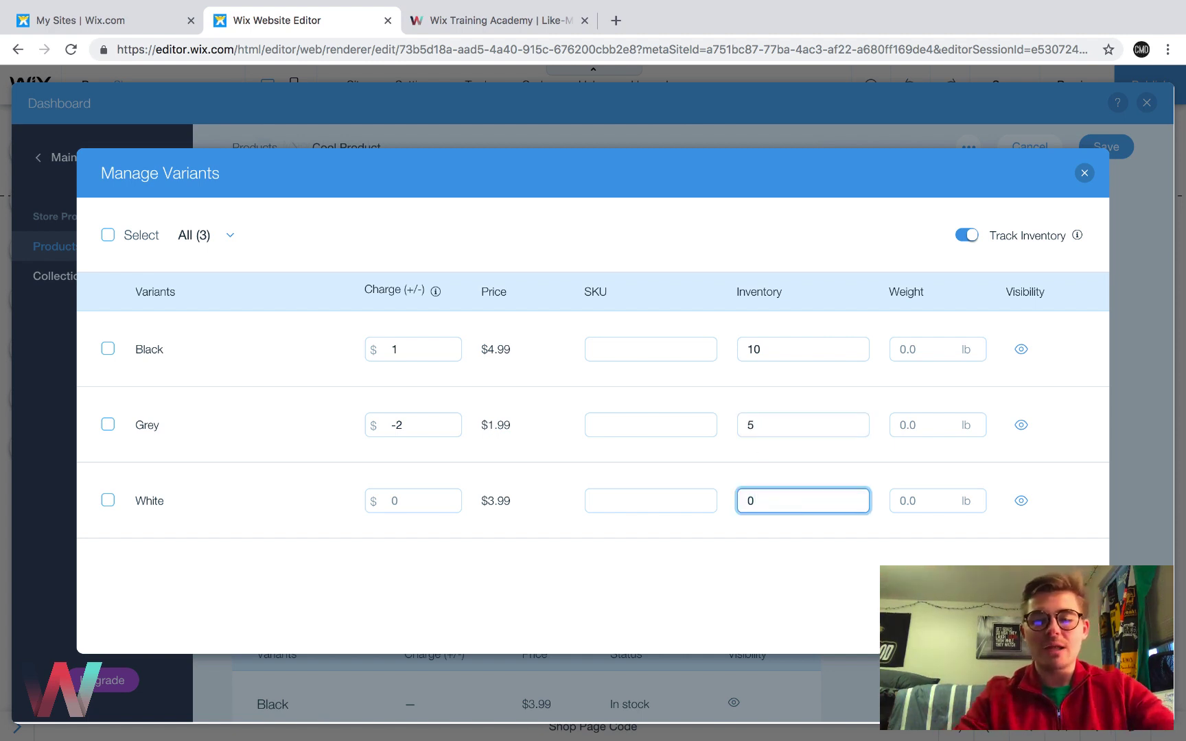
{"action": "type", "text": "2"}
{"action": "left_click", "coordinate": [752, 498]}
{"action": "key", "text": "BackSpace"}
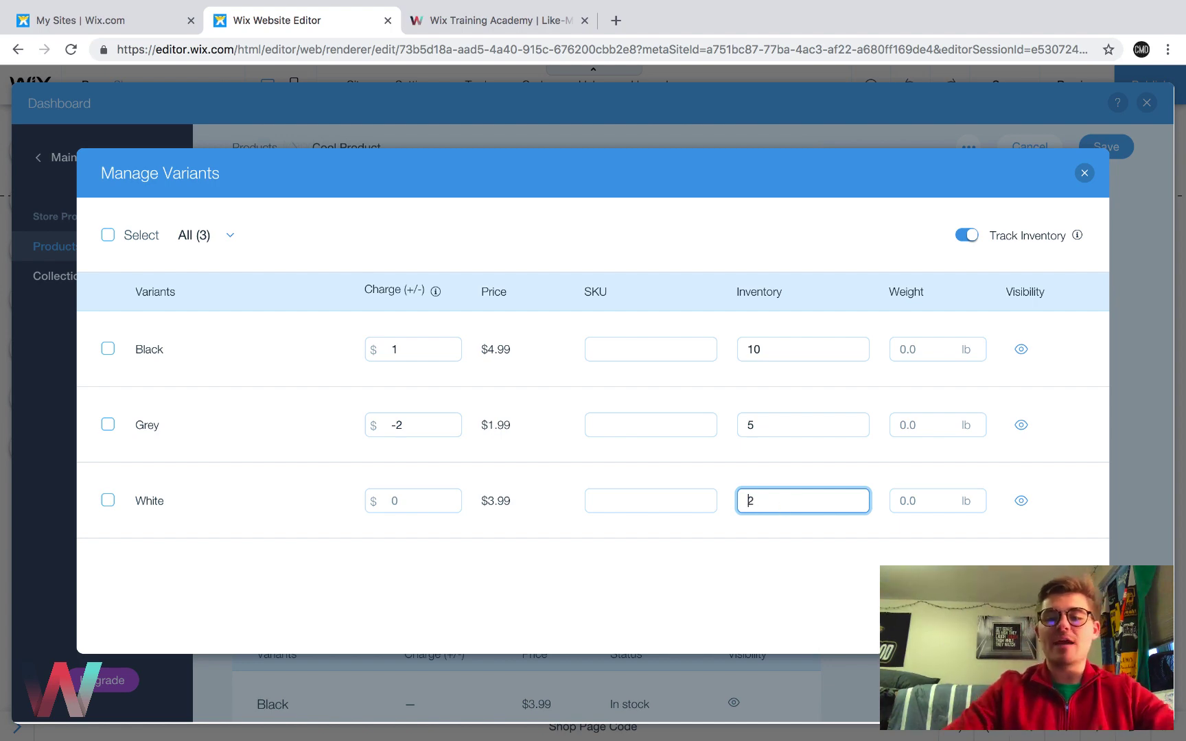
{"action": "left_click", "coordinate": [1057, 618]}
{"action": "scroll", "coordinate": [700, 580], "scroll_direction": "down", "scroll_amount": 3}
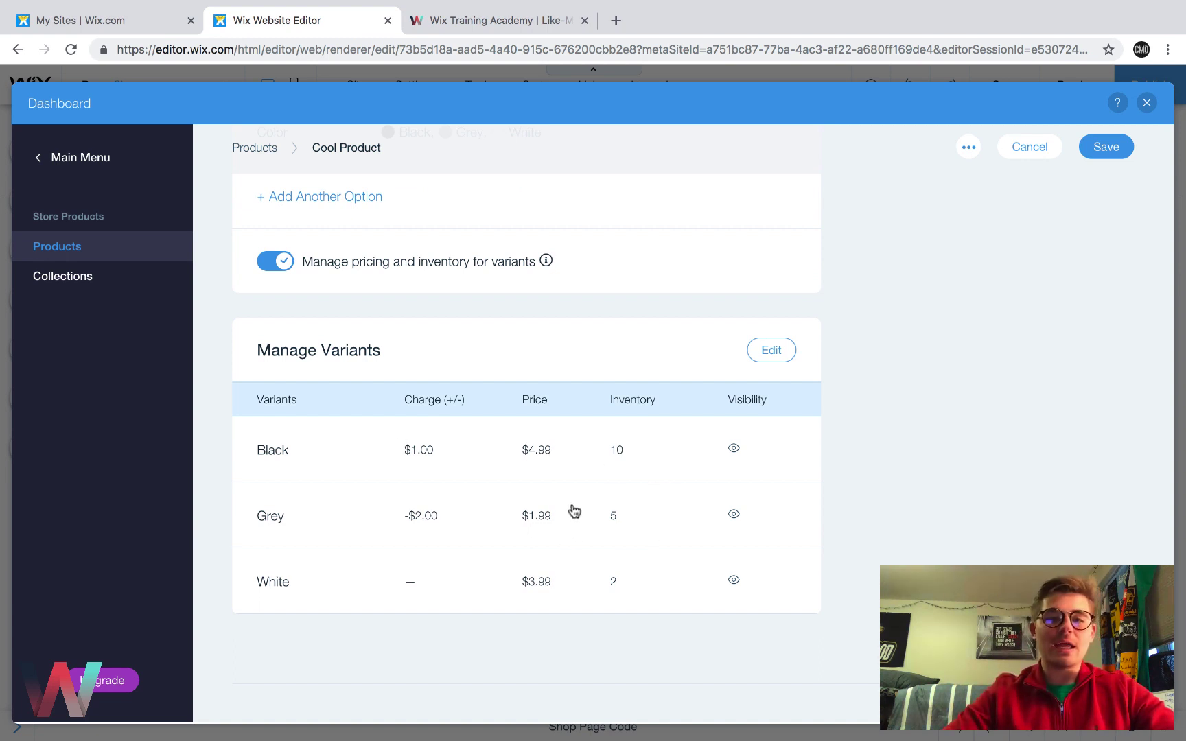
{"action": "scroll", "coordinate": [574, 511], "scroll_direction": "down", "scroll_amount": 1}
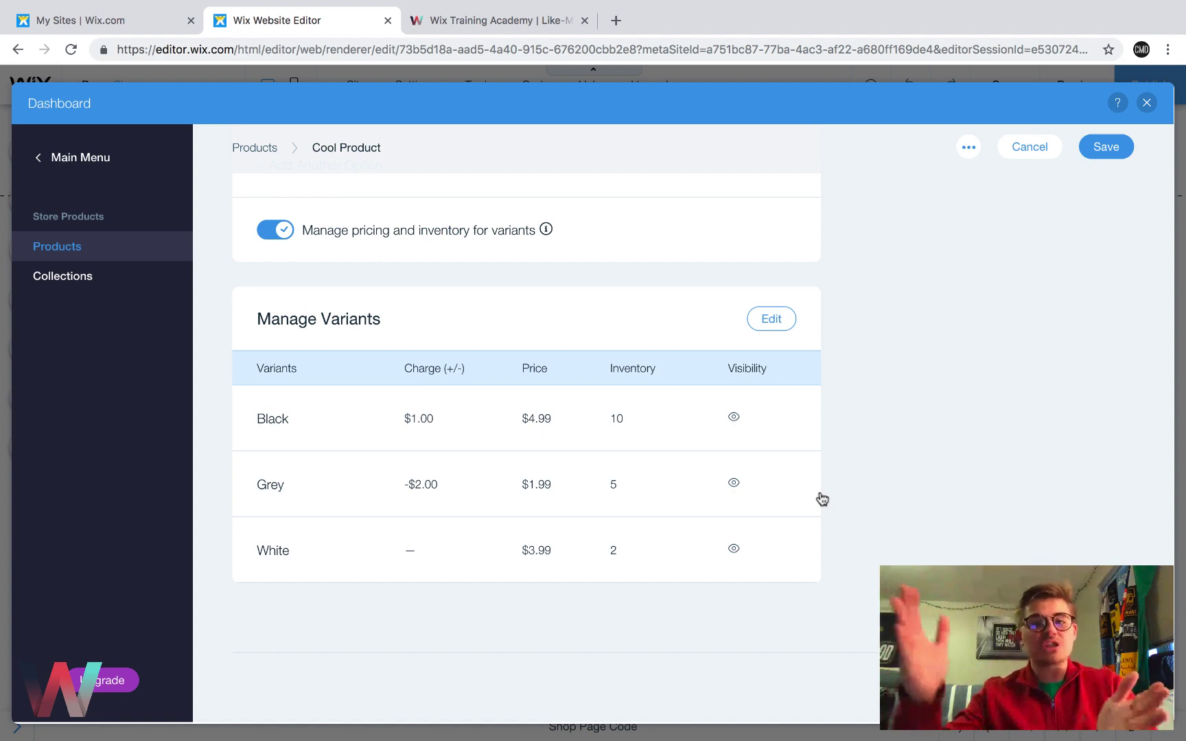
{"action": "scroll", "coordinate": [979, 396], "scroll_direction": "up", "scroll_amount": 1}
{"action": "scroll", "coordinate": [980, 396], "scroll_direction": "up", "scroll_amount": 10}
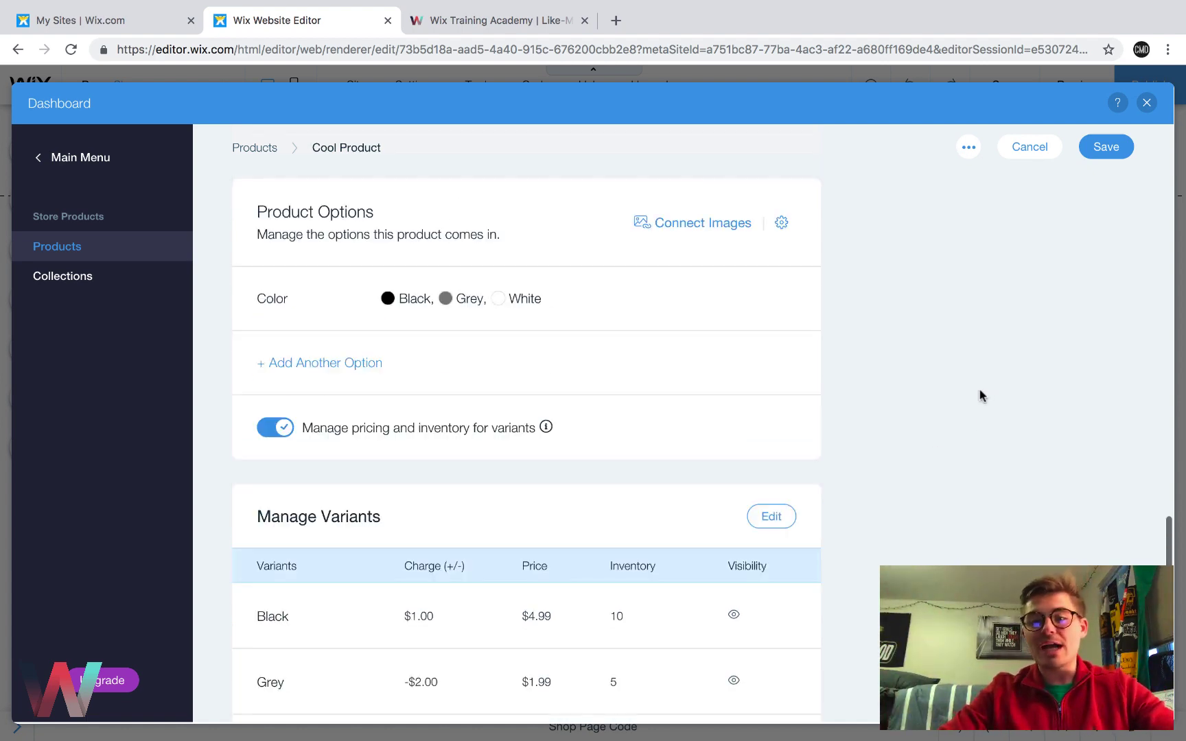
{"action": "scroll", "coordinate": [807, 509], "scroll_direction": "down", "scroll_amount": 5}
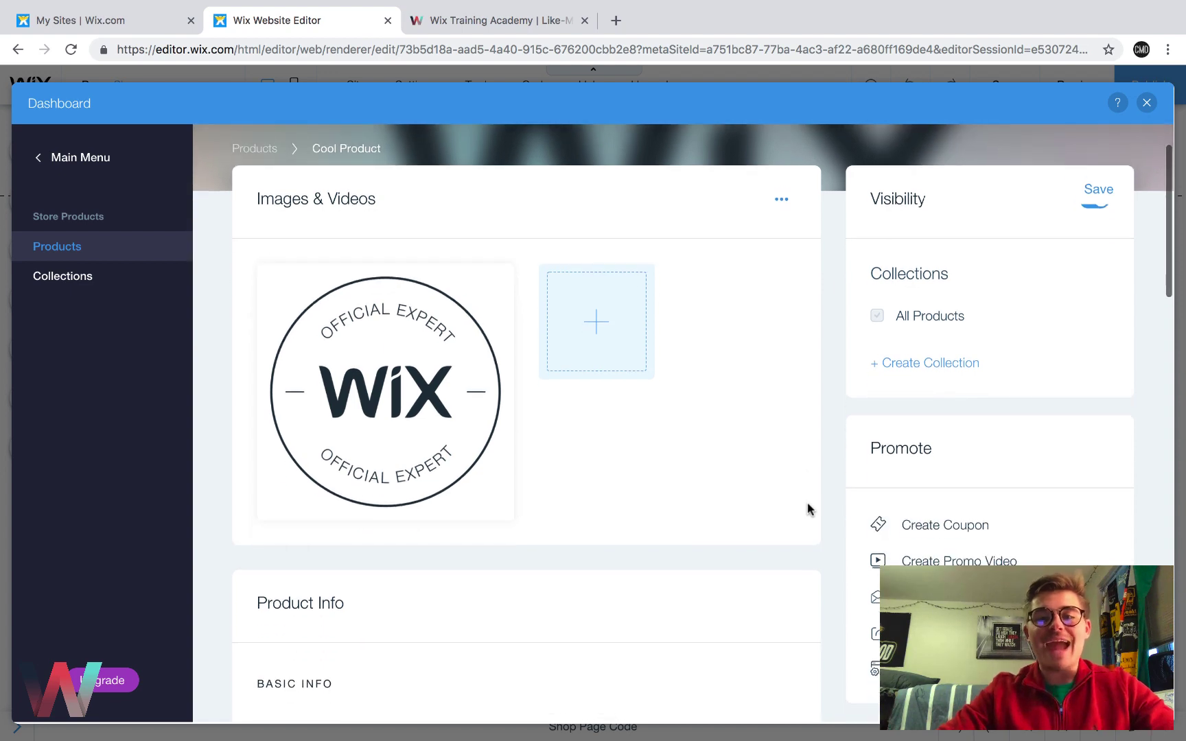
{"action": "scroll", "coordinate": [808, 508], "scroll_direction": "up", "scroll_amount": 1}
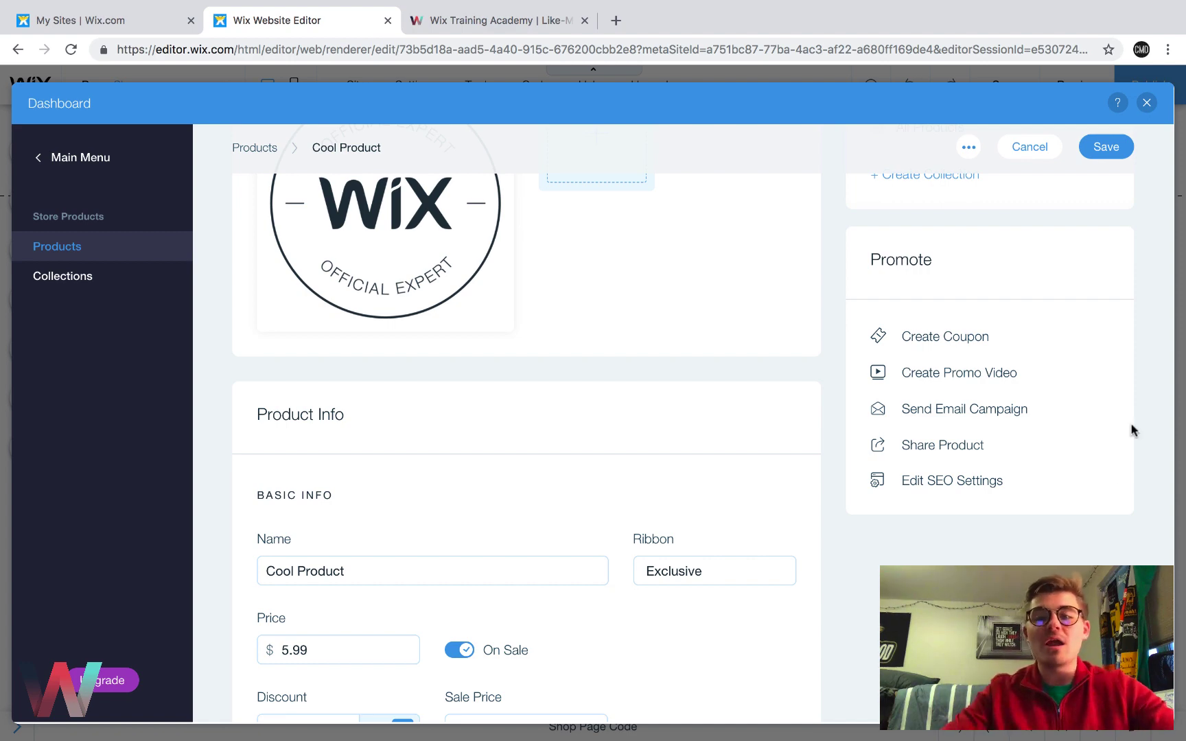
Save Cool Product, review its SEO page title 'Cool Product' and description, then close SEO settings
{"action": "left_click", "coordinate": [952, 481]}
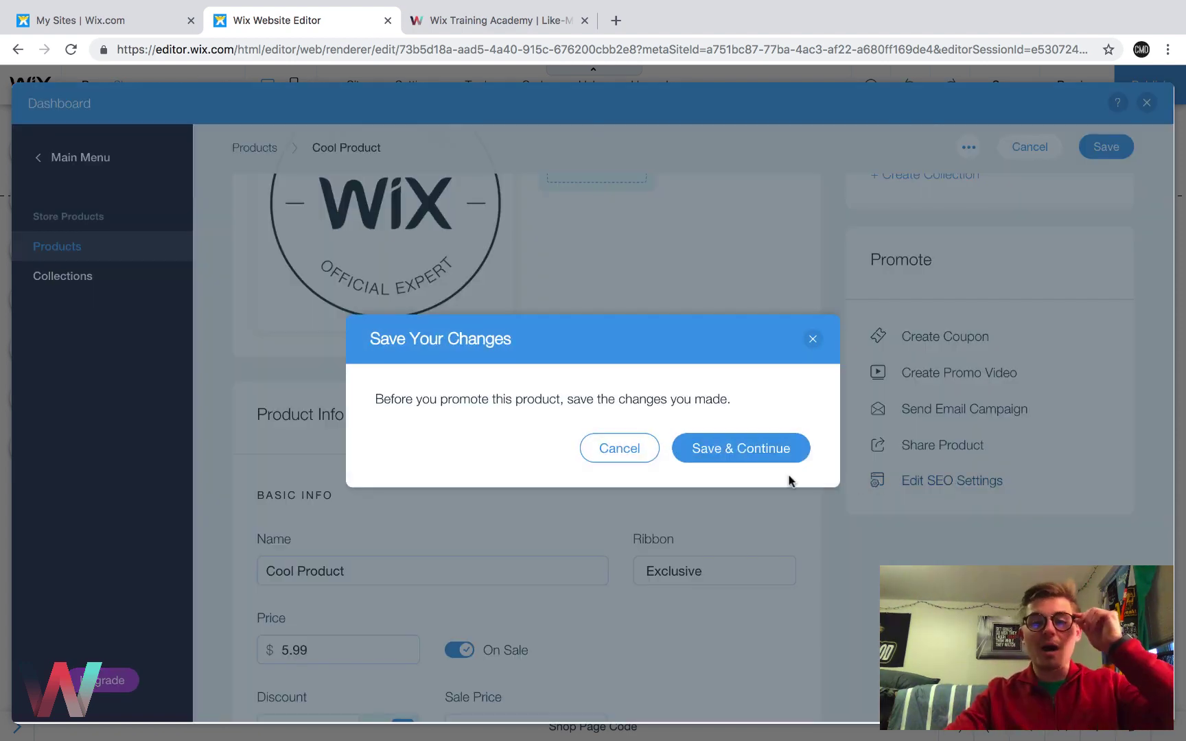
{"action": "left_click", "coordinate": [749, 450]}
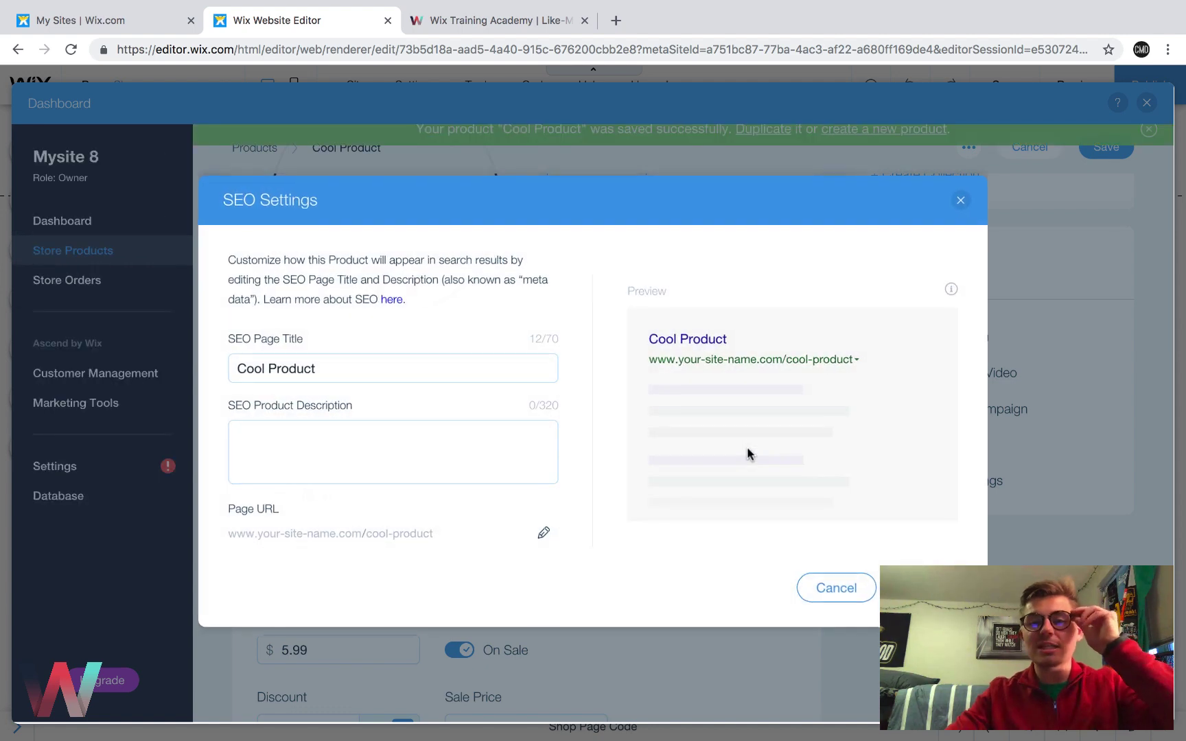
{"action": "left_click", "coordinate": [382, 370]}
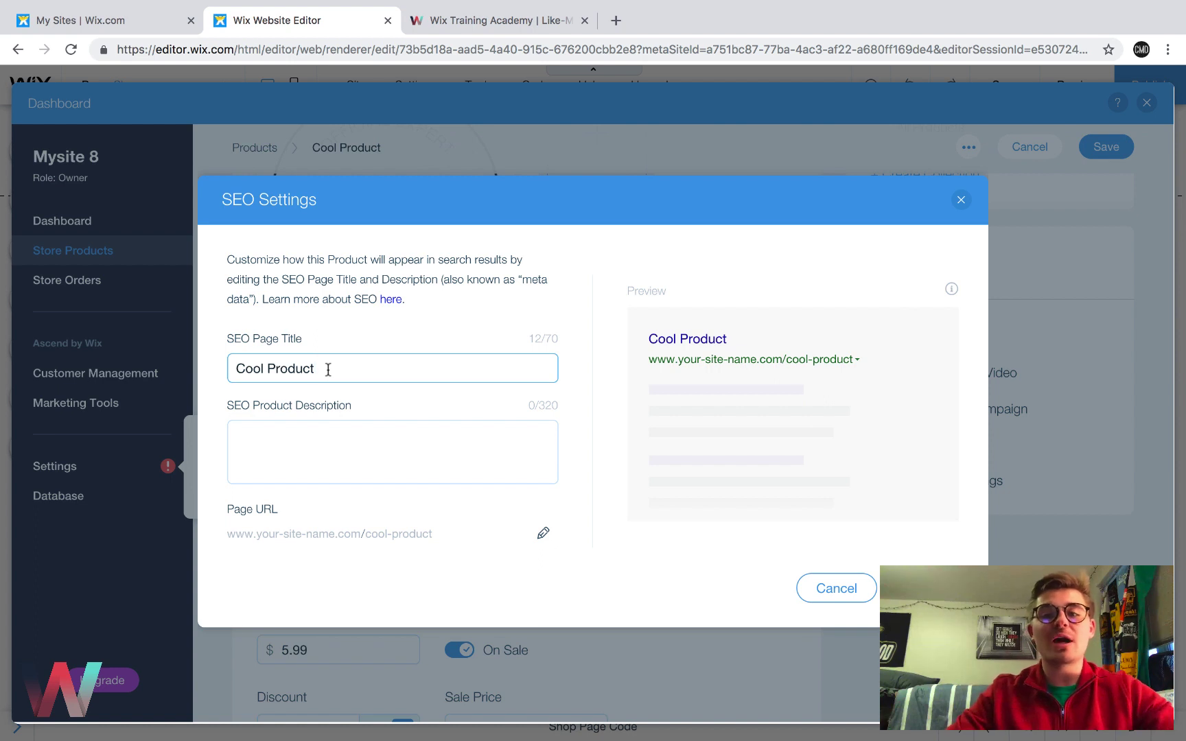
{"action": "left_click", "coordinate": [316, 449]}
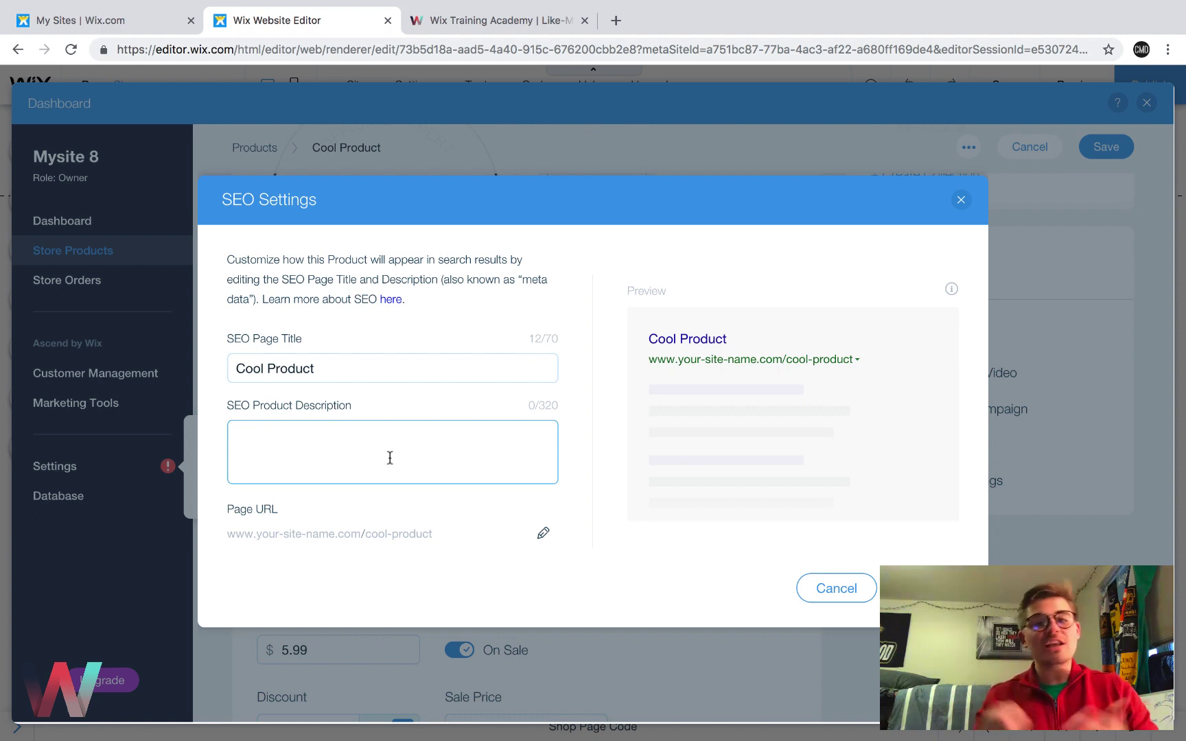
{"action": "left_click", "coordinate": [961, 200]}
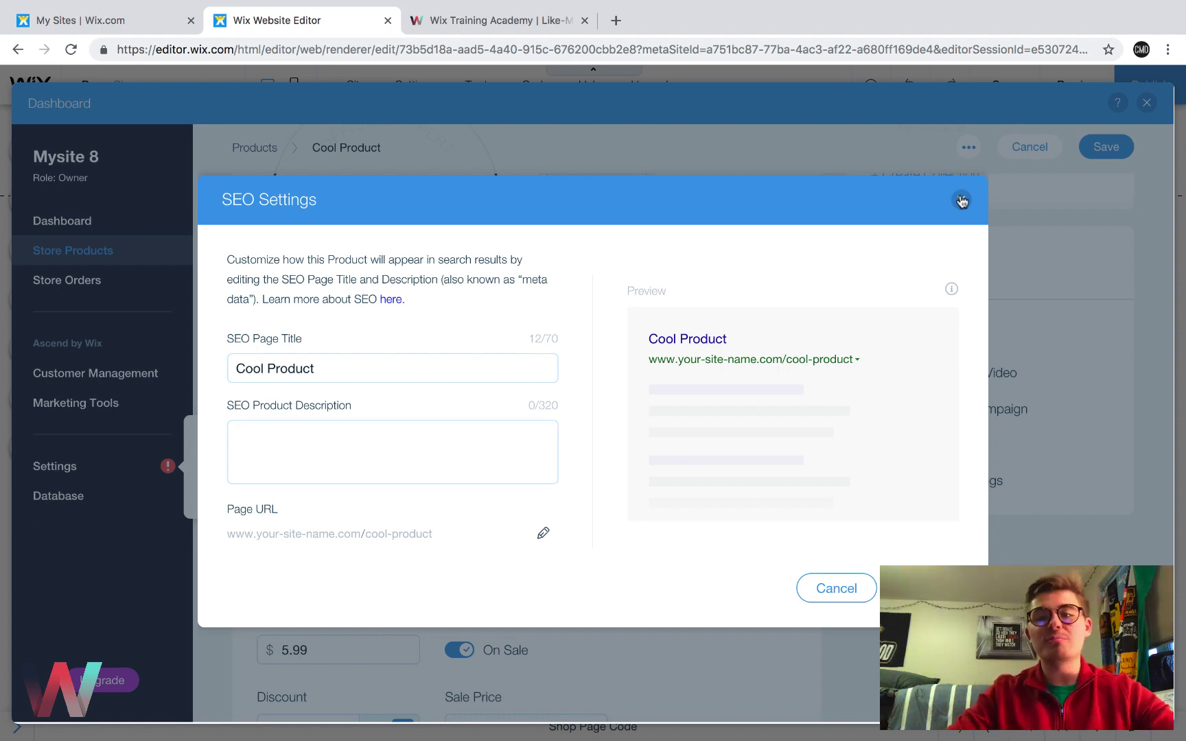
Save Cool Product and dismiss the Connect Payment Methods reminder
{"action": "scroll", "coordinate": [1071, 368], "scroll_direction": "up", "scroll_amount": 1}
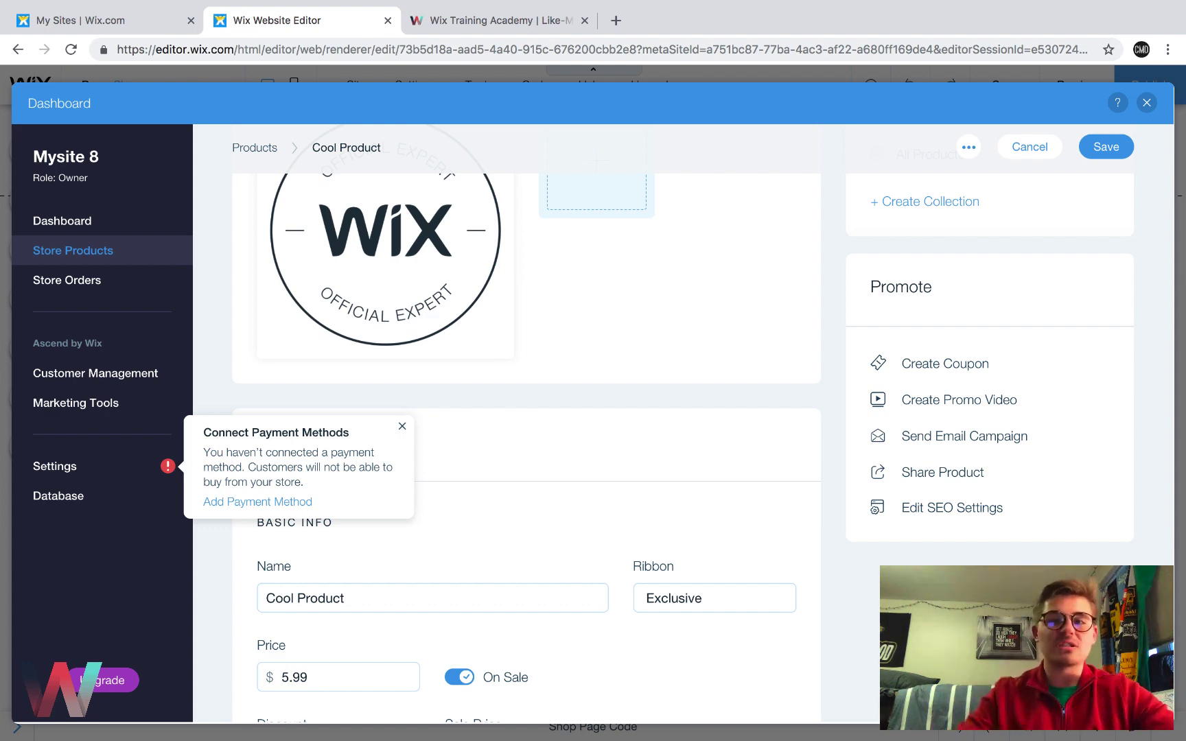
{"action": "scroll", "coordinate": [684, 412], "scroll_direction": "up", "scroll_amount": 5}
{"action": "left_click", "coordinate": [1099, 198]}
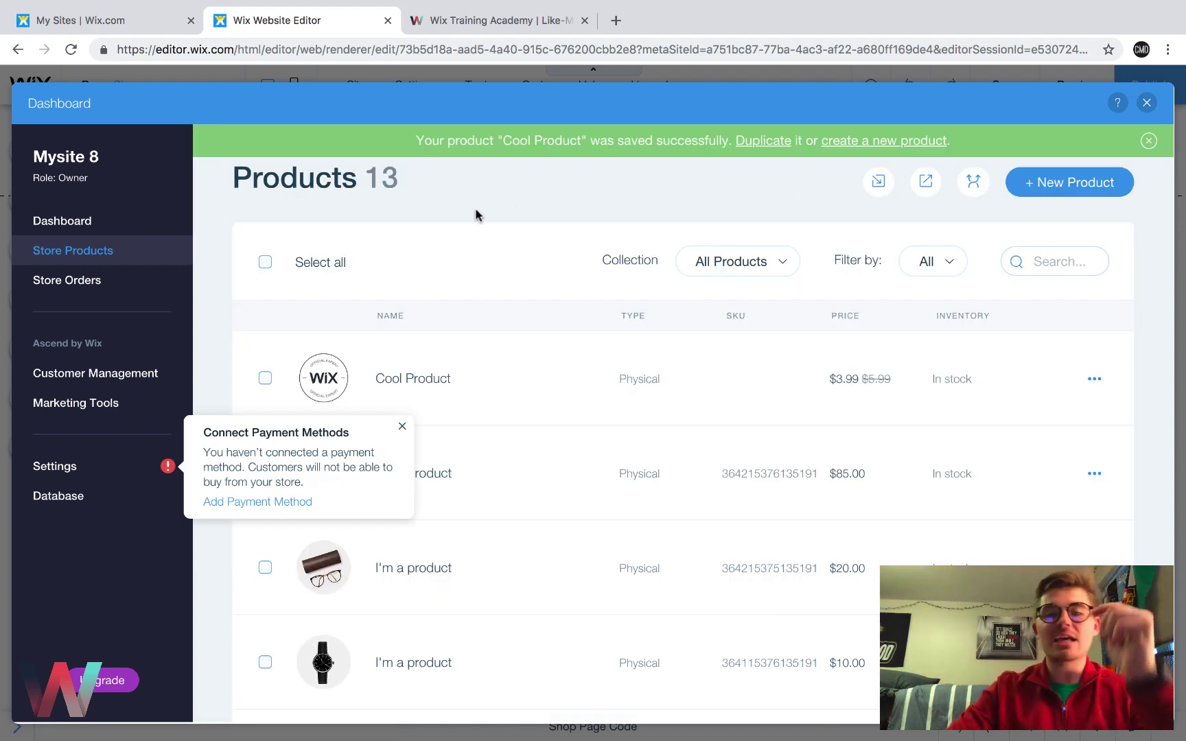
{"action": "left_click", "coordinate": [403, 427]}
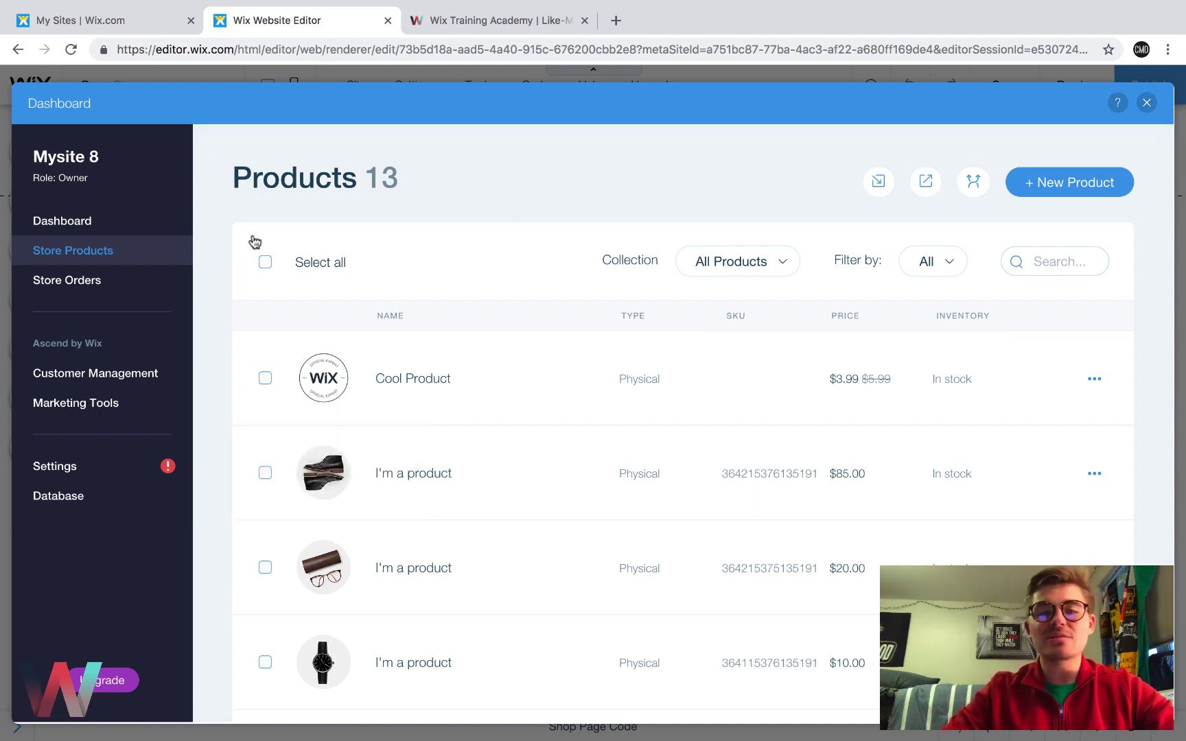
In the store's Collections list, create a new collection titled 'Summer Collection'
{"action": "left_click", "coordinate": [83, 259]}
{"action": "left_click", "coordinate": [102, 286]}
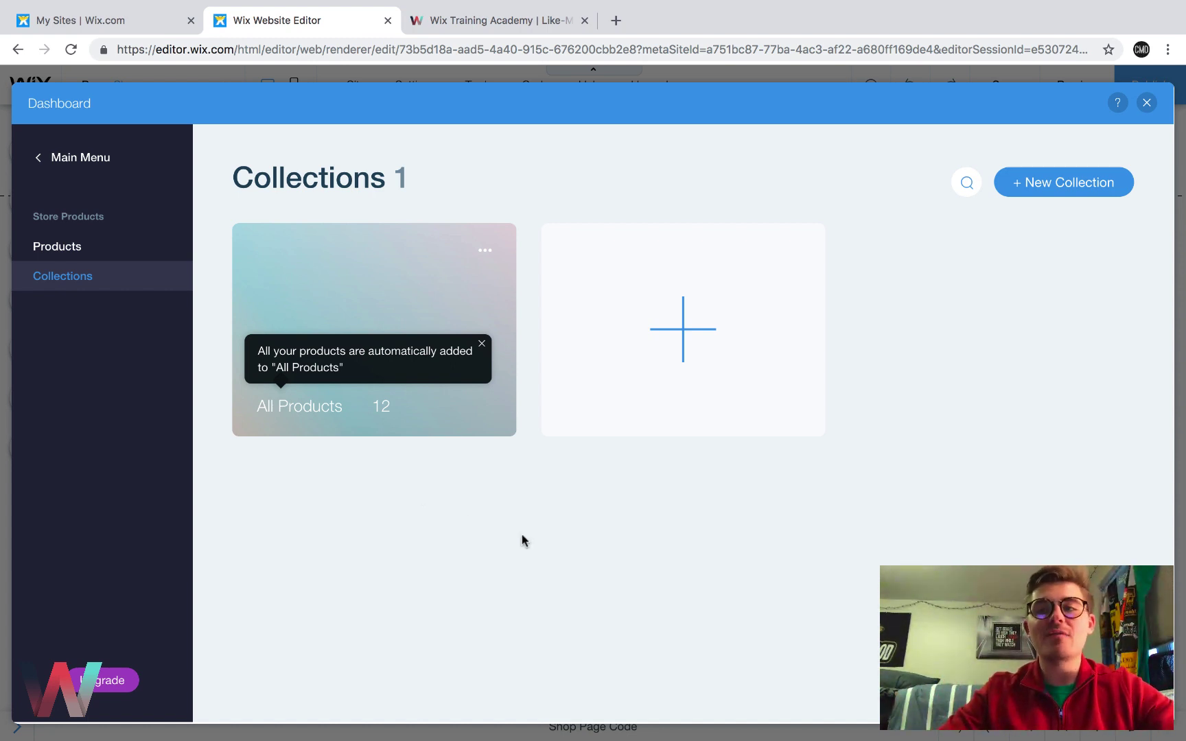
{"action": "left_click", "coordinate": [682, 332]}
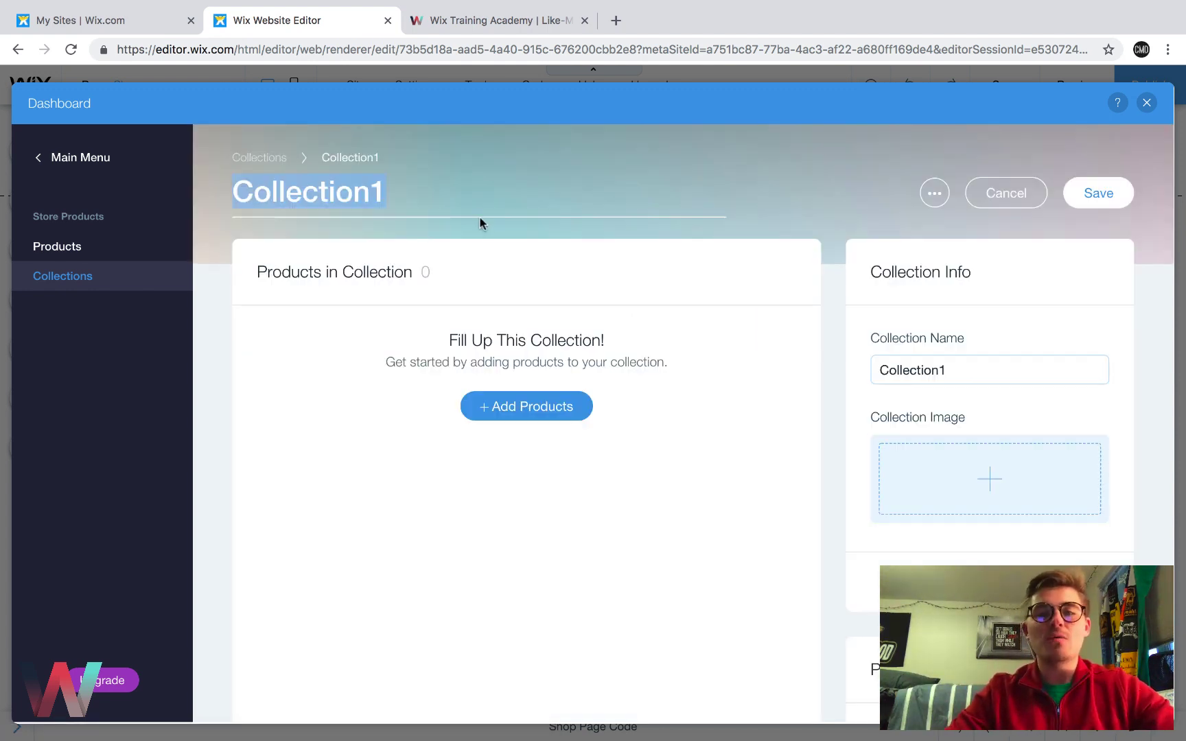
{"action": "key", "text": "BackSpace"}
{"action": "type", "text": "Summer"}
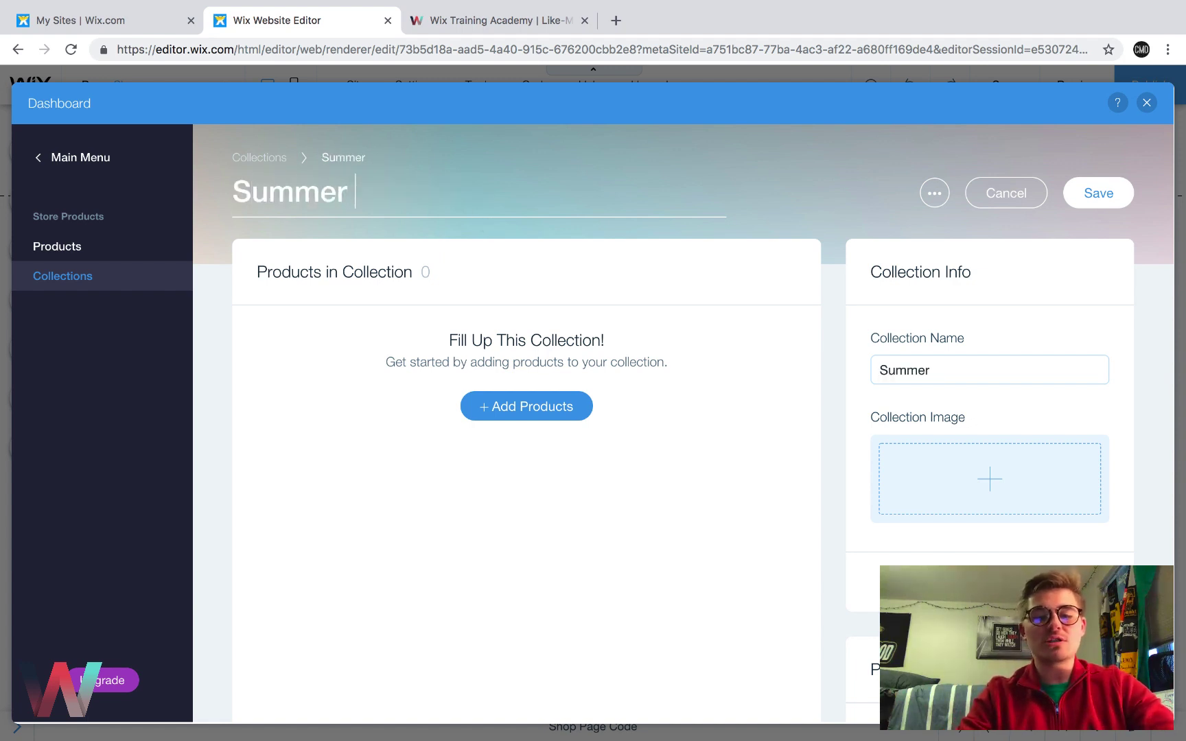
{"action": "type", "text": " Collectiomn"}
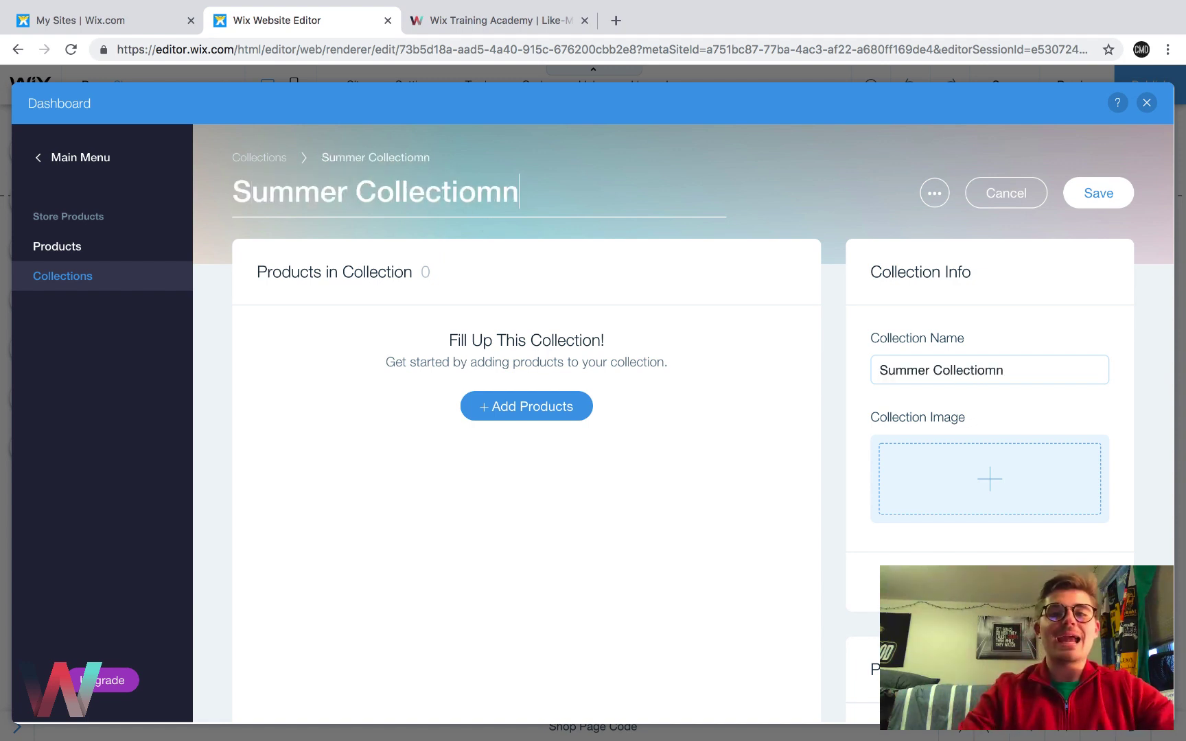
{"action": "key", "text": "BackSpace"}
{"action": "key", "text": "BackSpace"}
{"action": "type", "text": "n"}
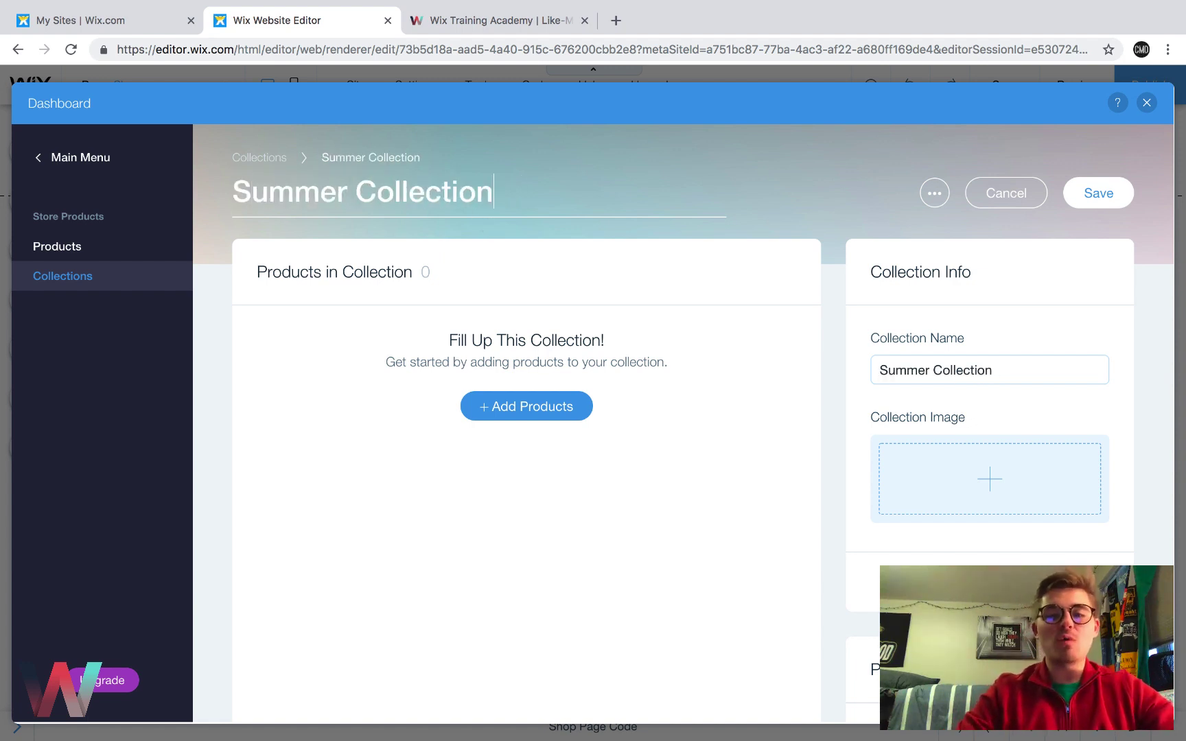
Add Cool Product, the black watch and the cactus plant to the collection
{"action": "left_click", "coordinate": [526, 415]}
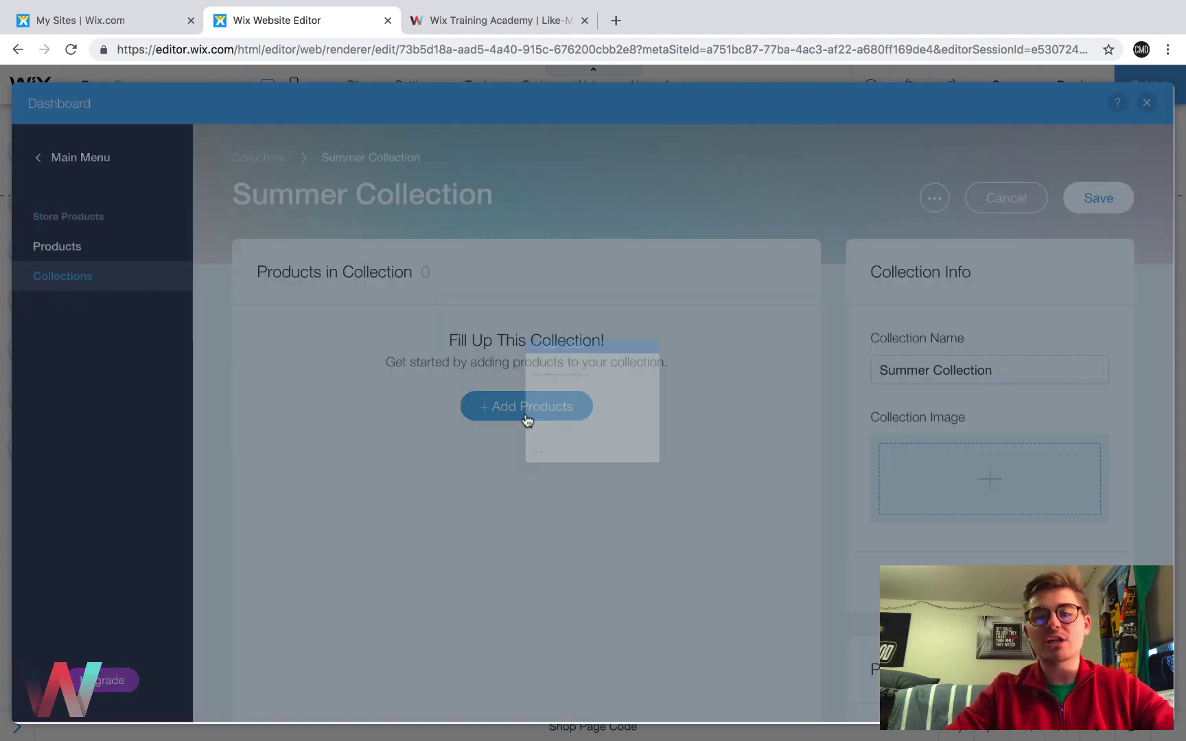
{"action": "left_click", "coordinate": [477, 341]}
{"action": "scroll", "coordinate": [604, 489], "scroll_direction": "down", "scroll_amount": 1}
{"action": "scroll", "coordinate": [604, 489], "scroll_direction": "down", "scroll_amount": 3}
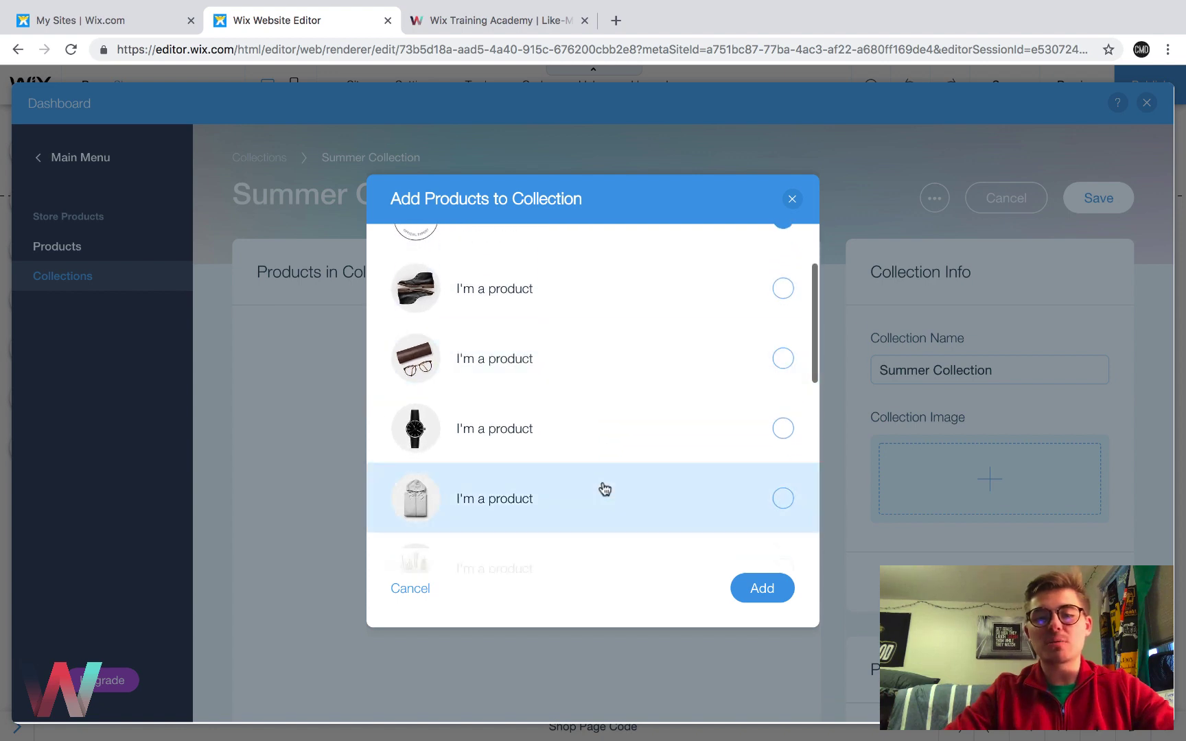
{"action": "left_click", "coordinate": [670, 416]}
{"action": "scroll", "coordinate": [654, 516], "scroll_direction": "down", "scroll_amount": 5}
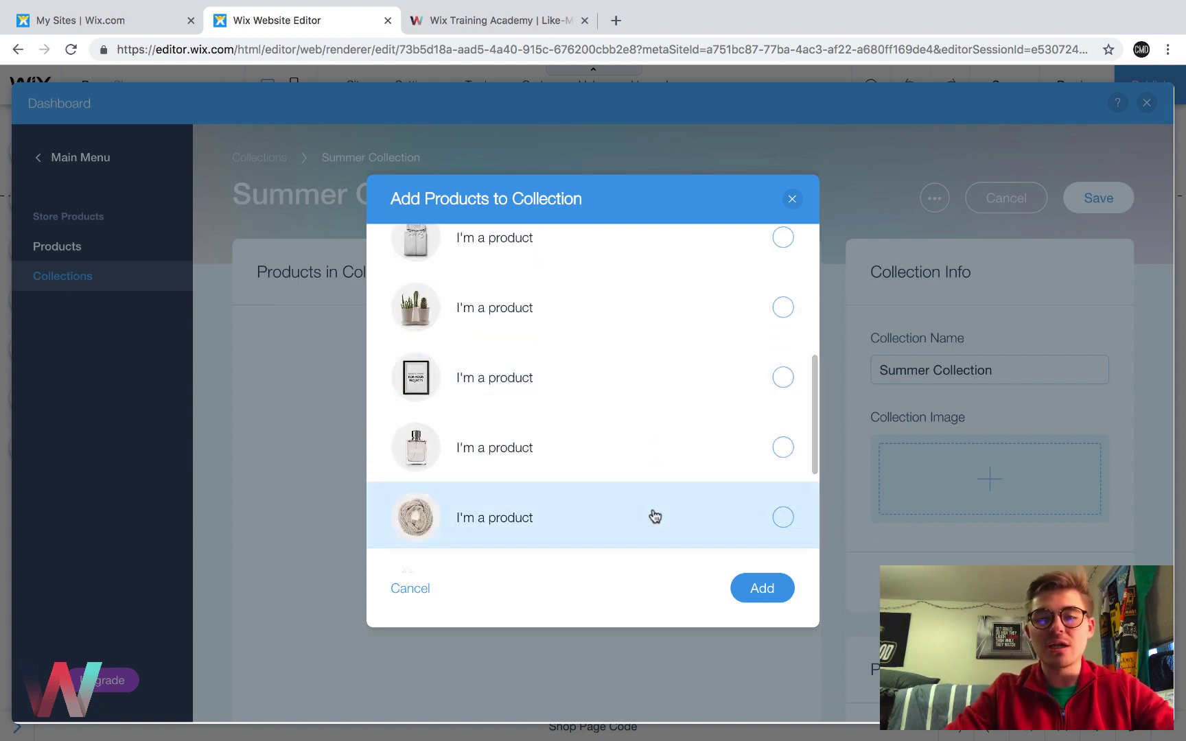
{"action": "left_click", "coordinate": [621, 312]}
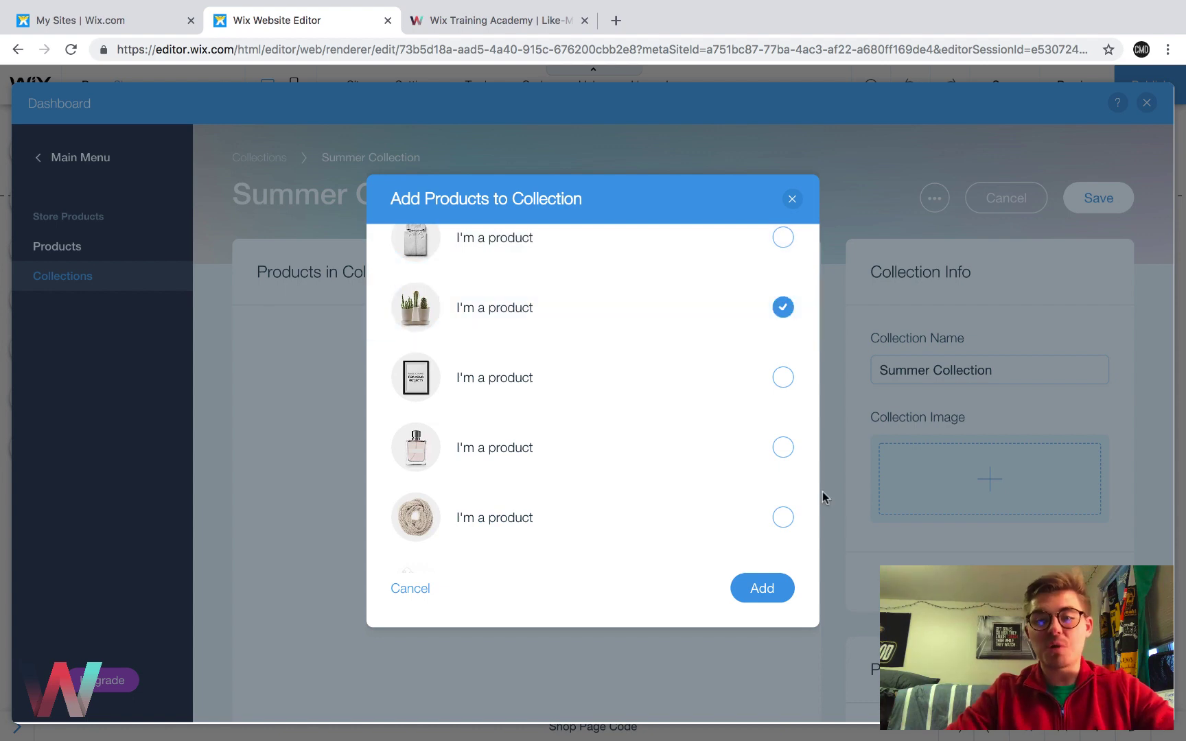
{"action": "left_click", "coordinate": [759, 597]}
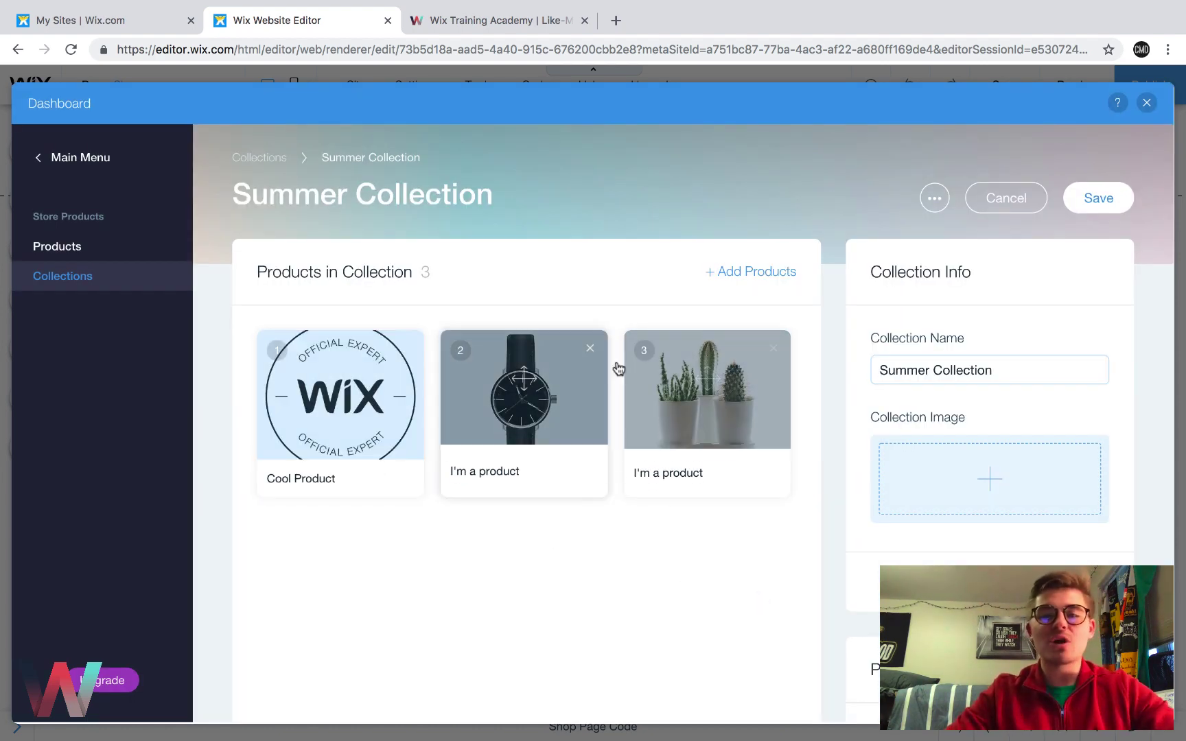
Save the Summer Collection and dismiss the 'Add this Collection to Your Site' prompt
{"action": "scroll", "coordinate": [569, 509], "scroll_direction": "down", "scroll_amount": 3}
{"action": "scroll", "coordinate": [569, 512], "scroll_direction": "up", "scroll_amount": 2}
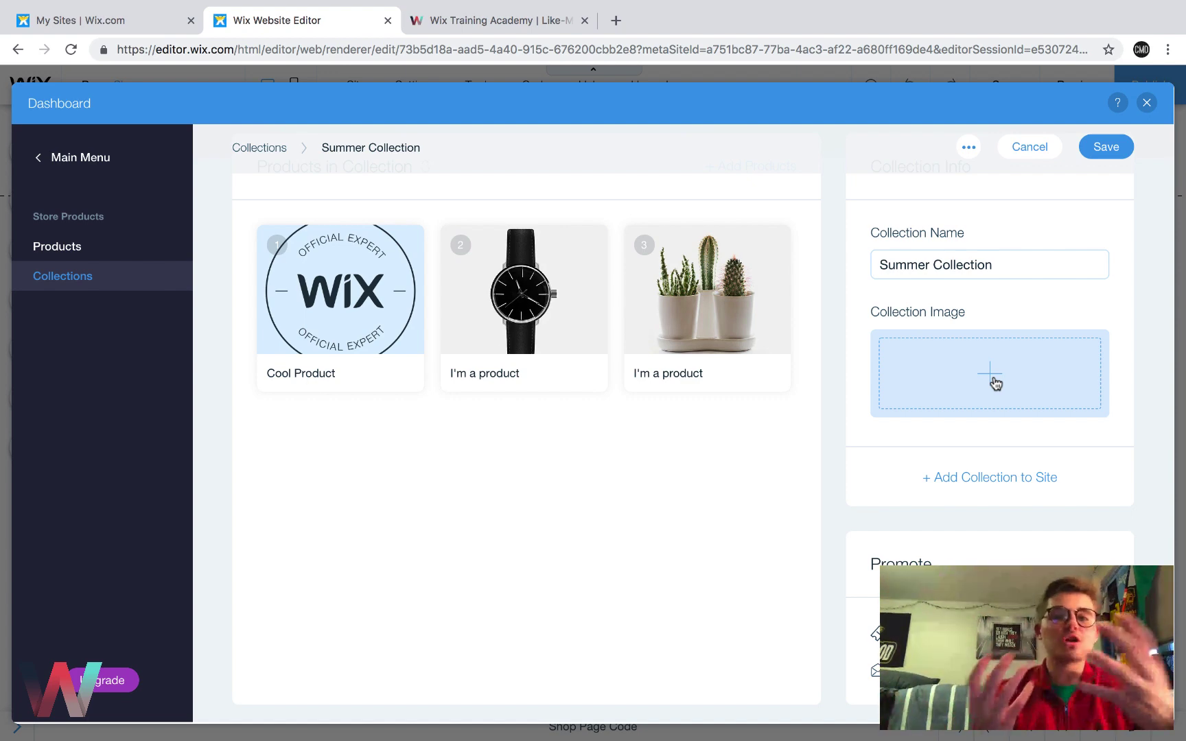
{"action": "scroll", "coordinate": [811, 505], "scroll_direction": "down", "scroll_amount": 3}
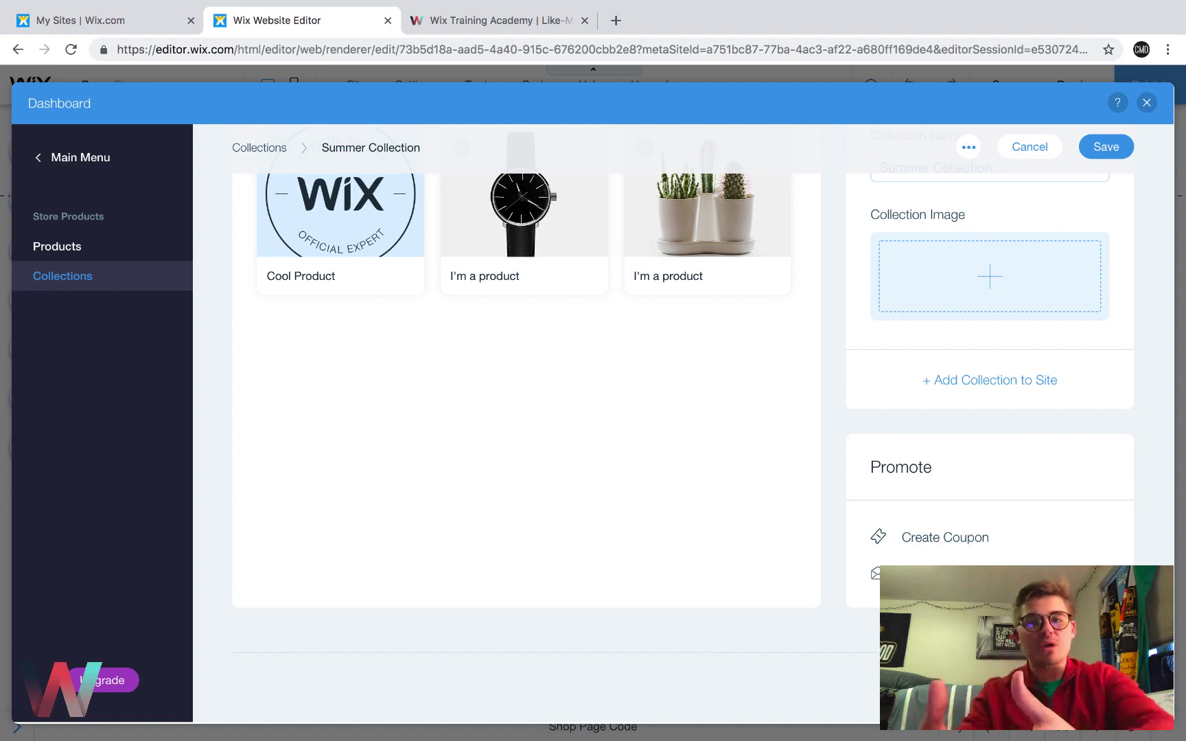
{"action": "scroll", "coordinate": [683, 411], "scroll_direction": "up", "scroll_amount": 3}
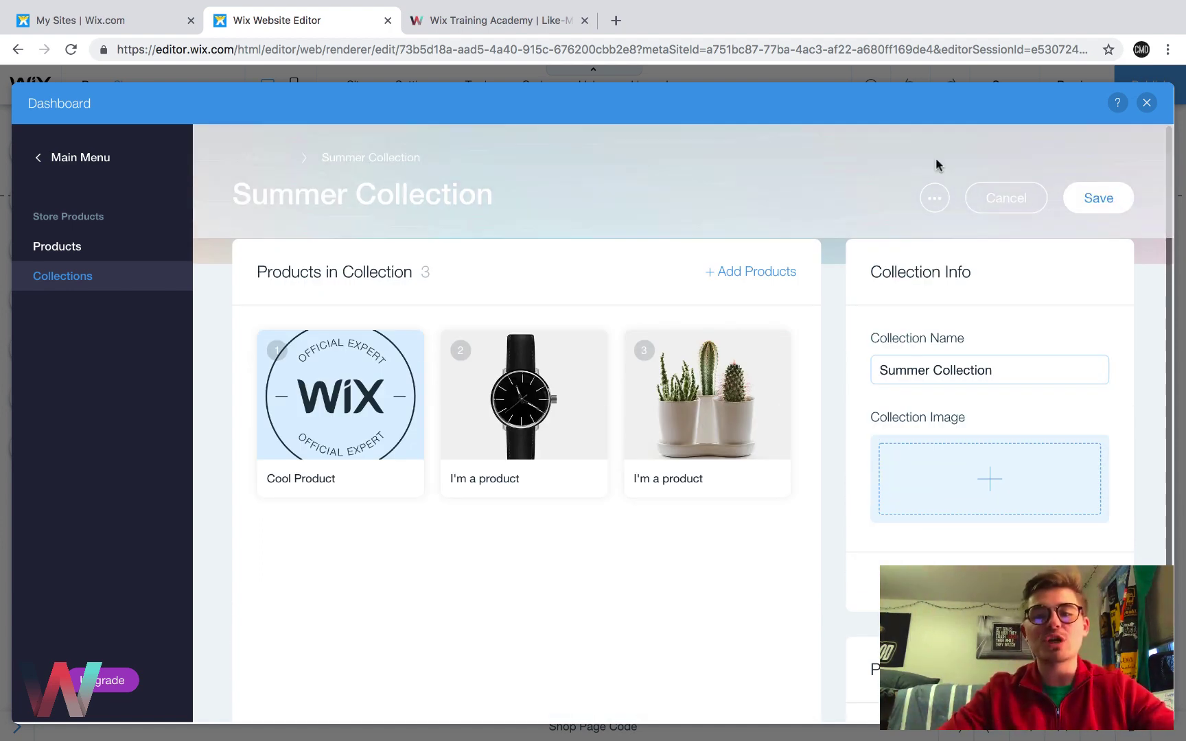
{"action": "left_click", "coordinate": [1099, 198]}
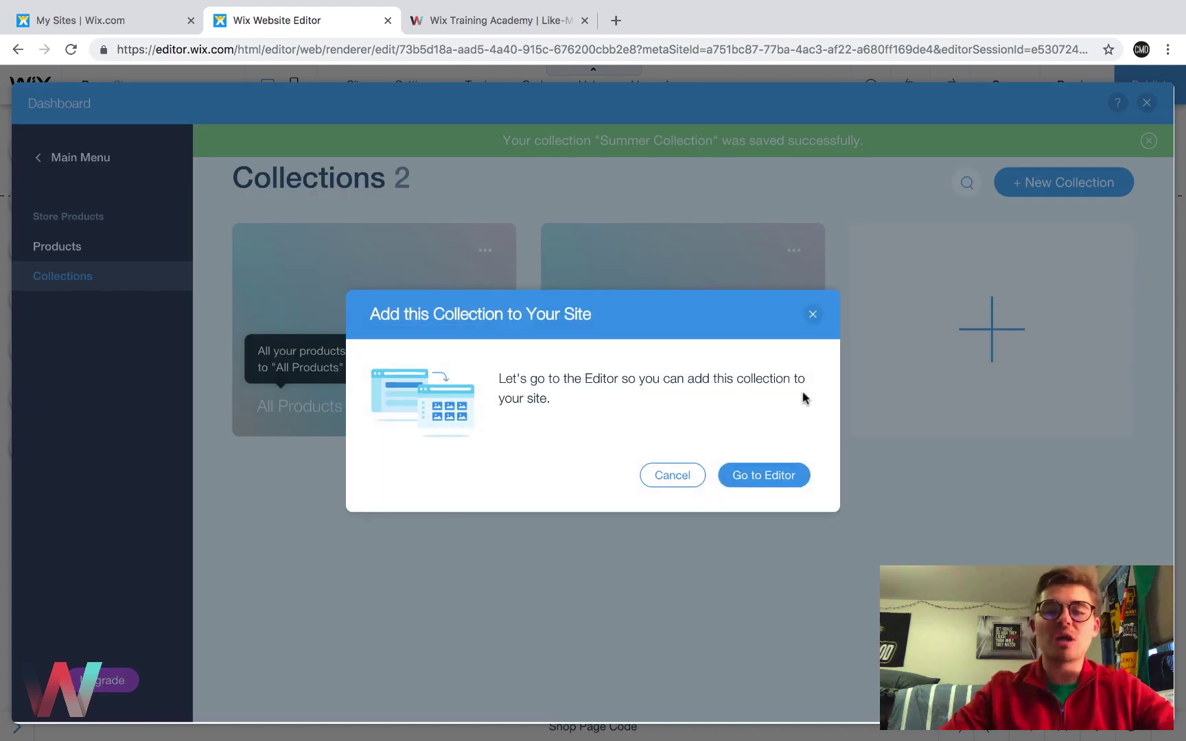
{"action": "left_click", "coordinate": [813, 315]}
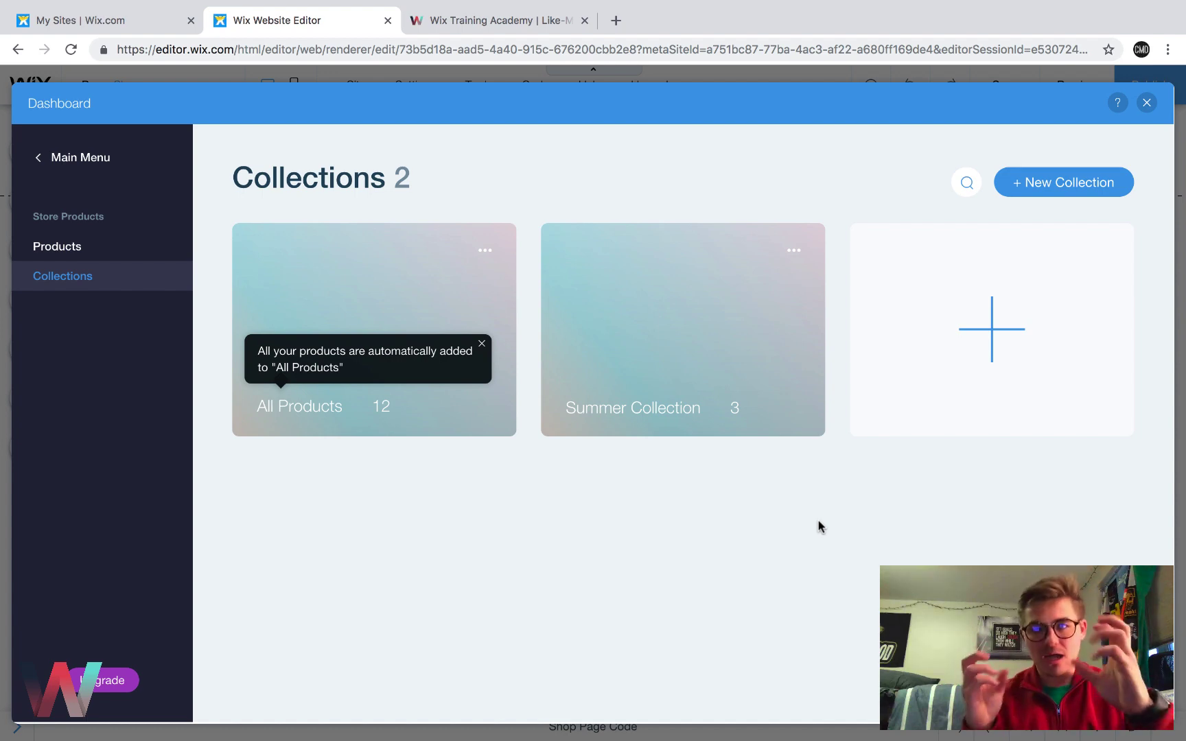
Close the store dashboard and switch to editing the HOME page
{"action": "left_click", "coordinate": [1146, 103]}
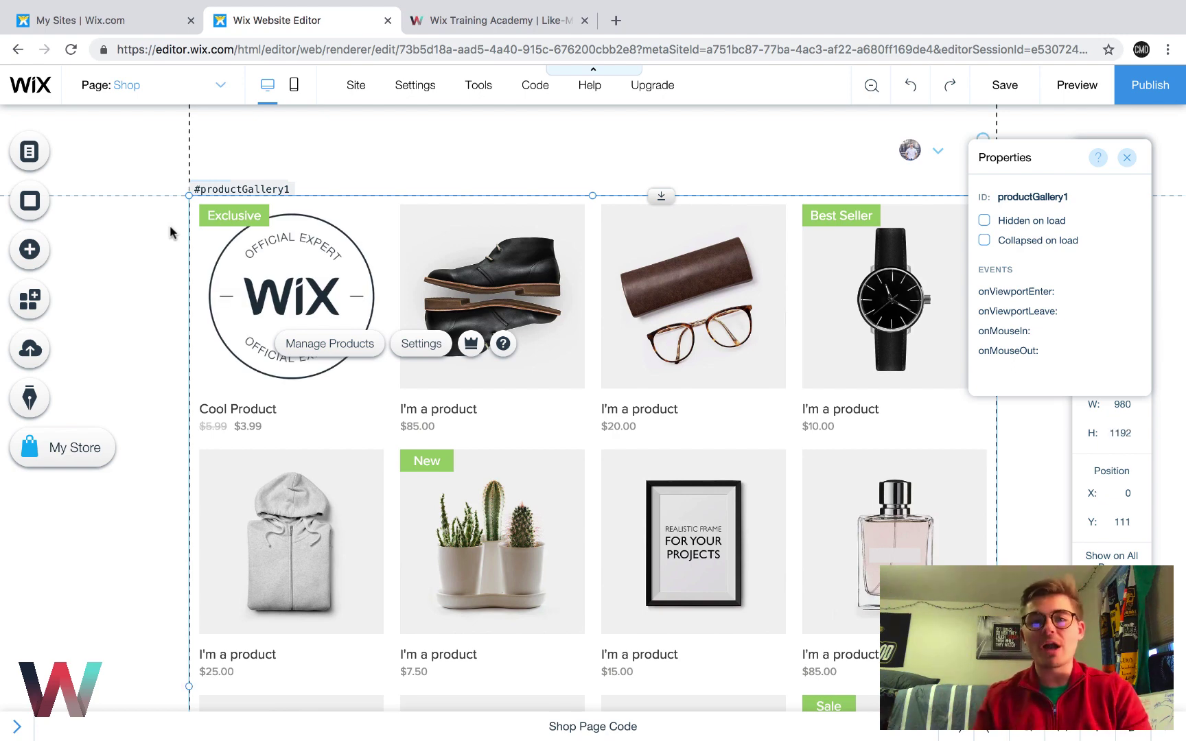
{"action": "left_click", "coordinate": [192, 87]}
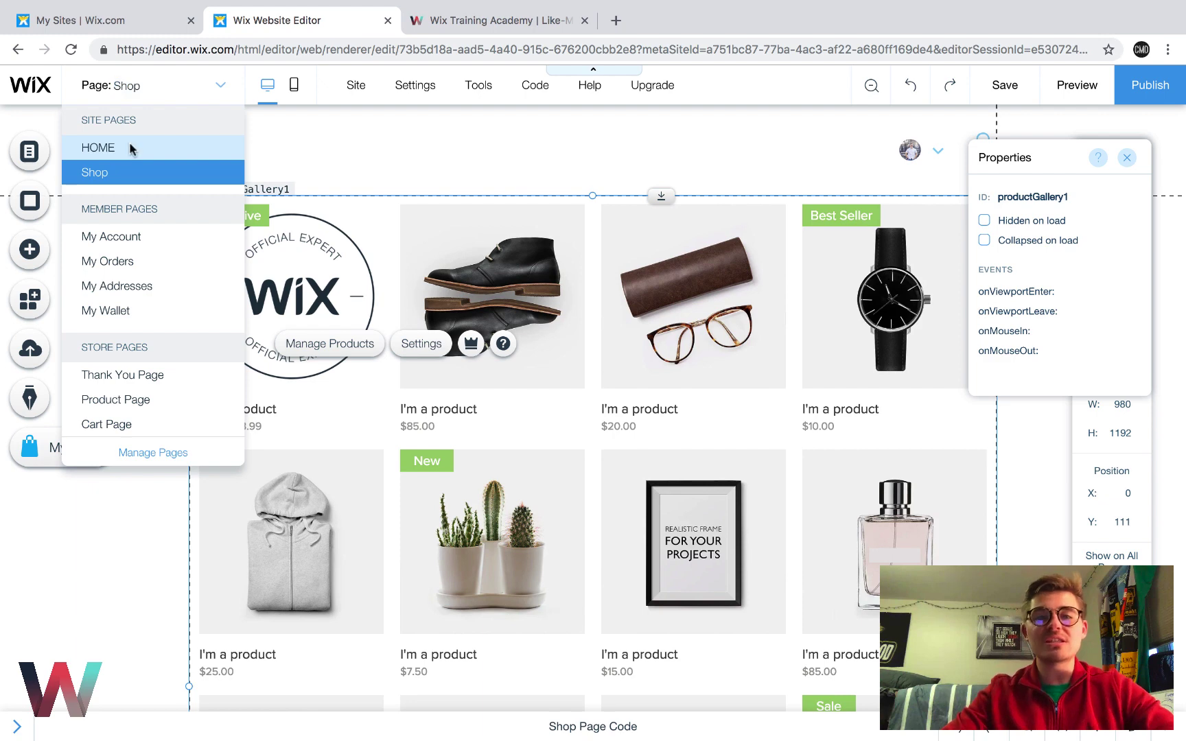
{"action": "left_click", "coordinate": [132, 148]}
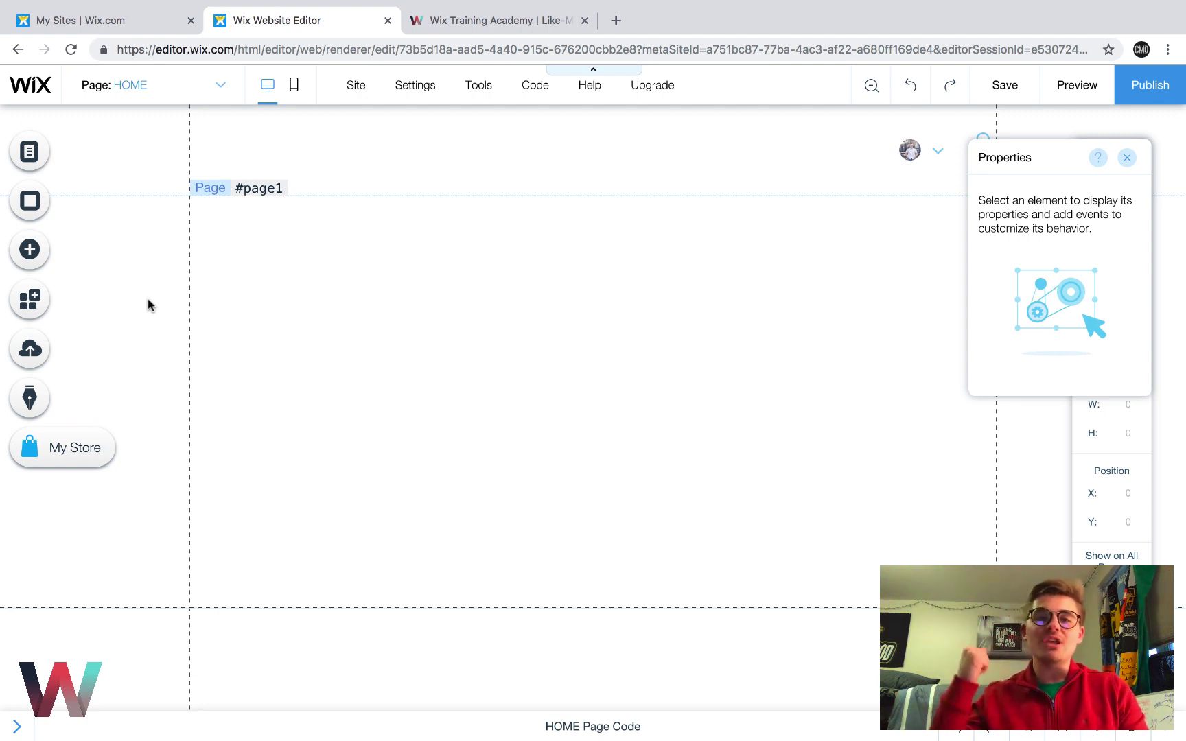
Switch to the Wix Training Academy tab, browse the page, and exit full-screen mode
{"action": "left_click", "coordinate": [496, 23]}
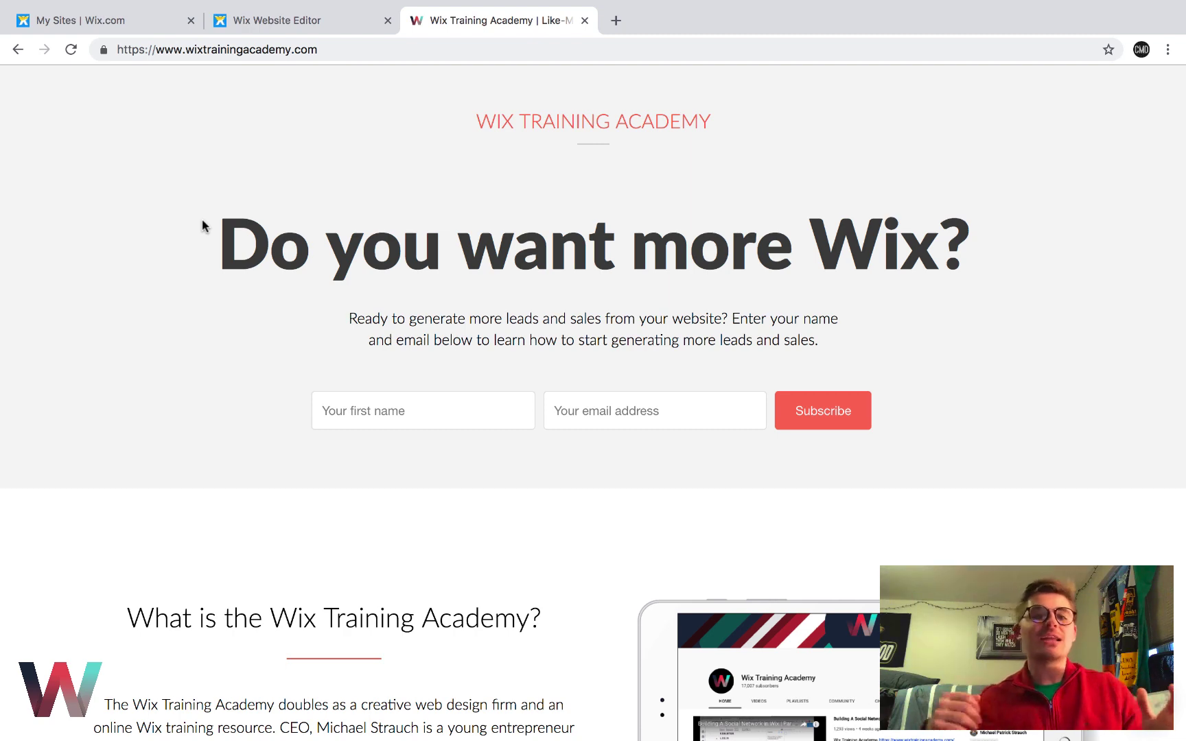
{"action": "scroll", "coordinate": [202, 226], "scroll_direction": "down", "scroll_amount": 15}
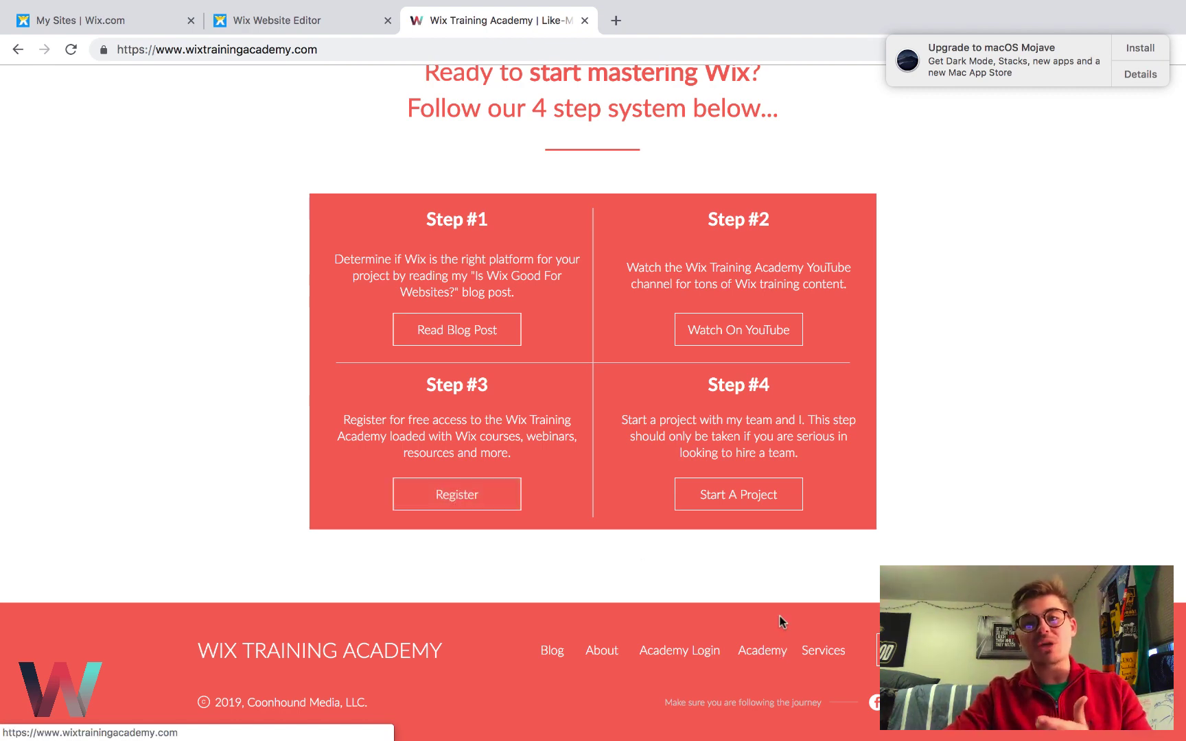
{"action": "scroll", "coordinate": [1024, 273], "scroll_direction": "up", "scroll_amount": 15}
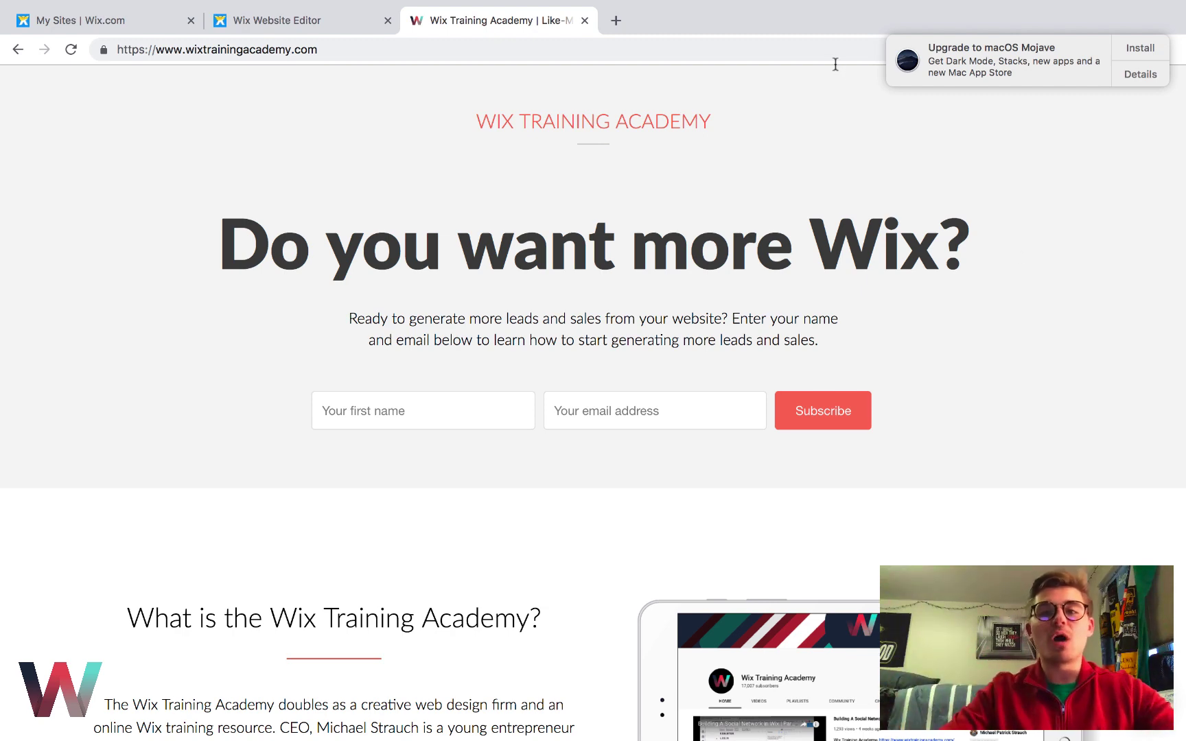
{"action": "mouse_move", "coordinate": [33, 6]}
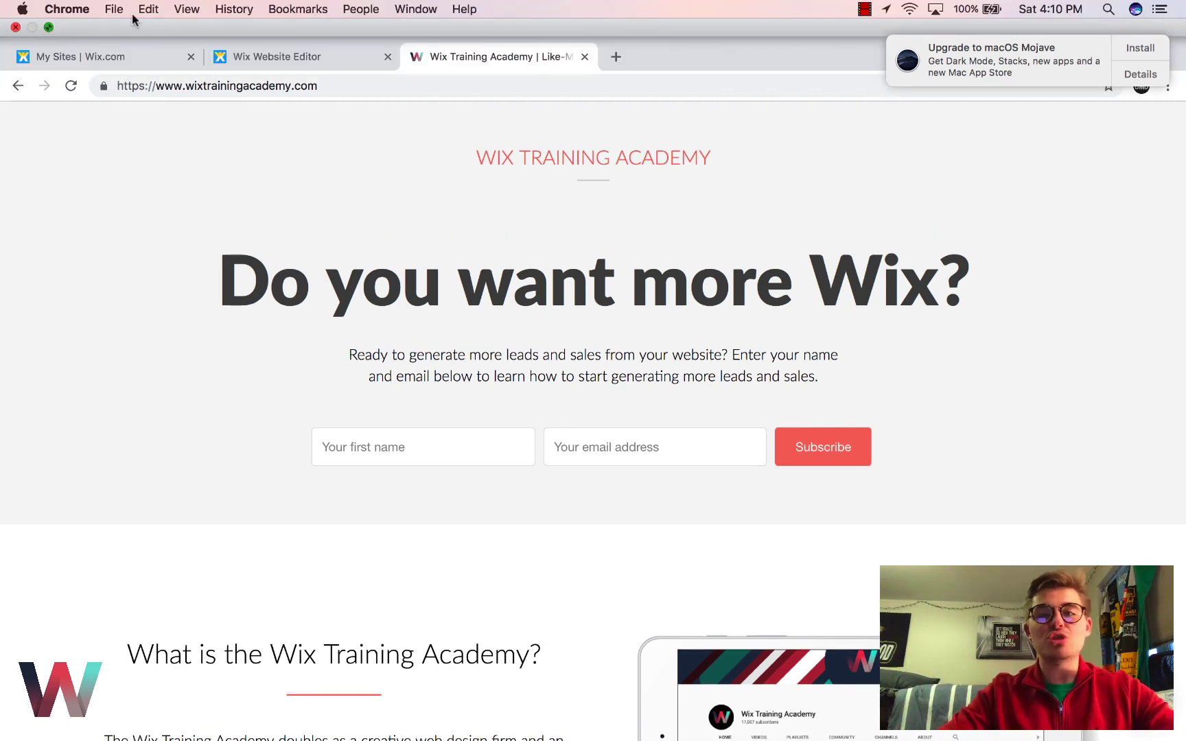
{"action": "key", "text": "ctrl+super+f"}
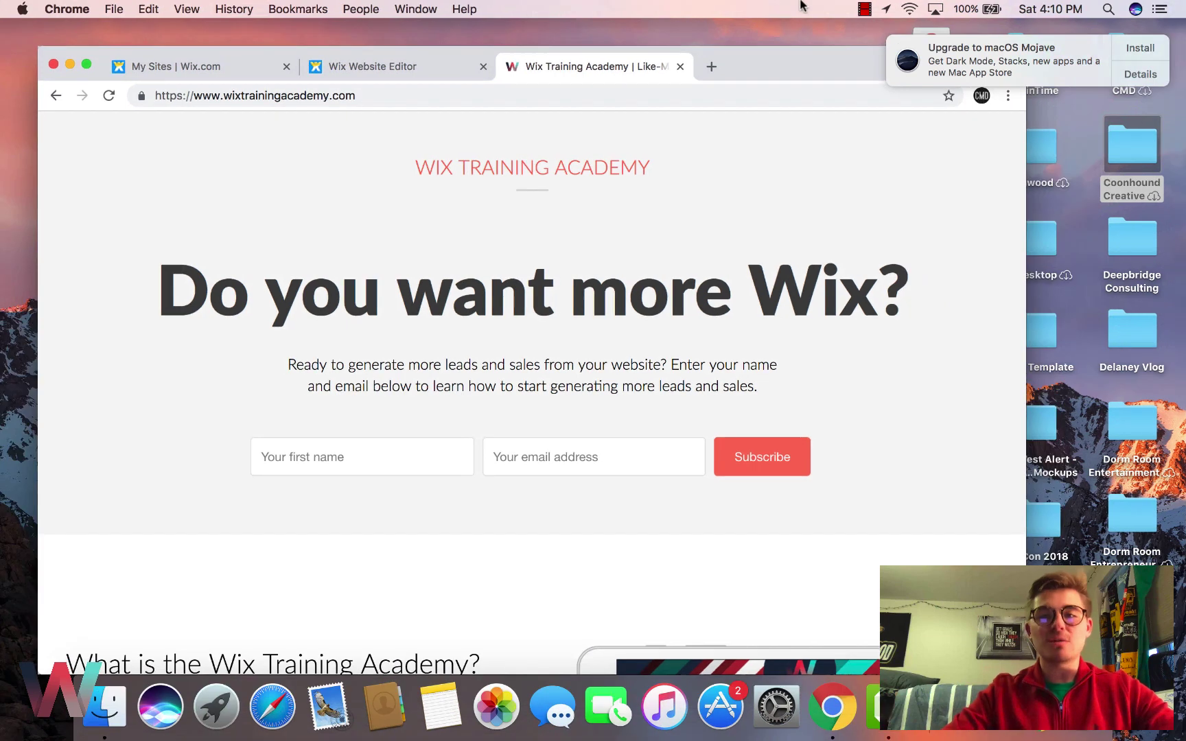
{"action": "left_click", "coordinate": [864, 8]}
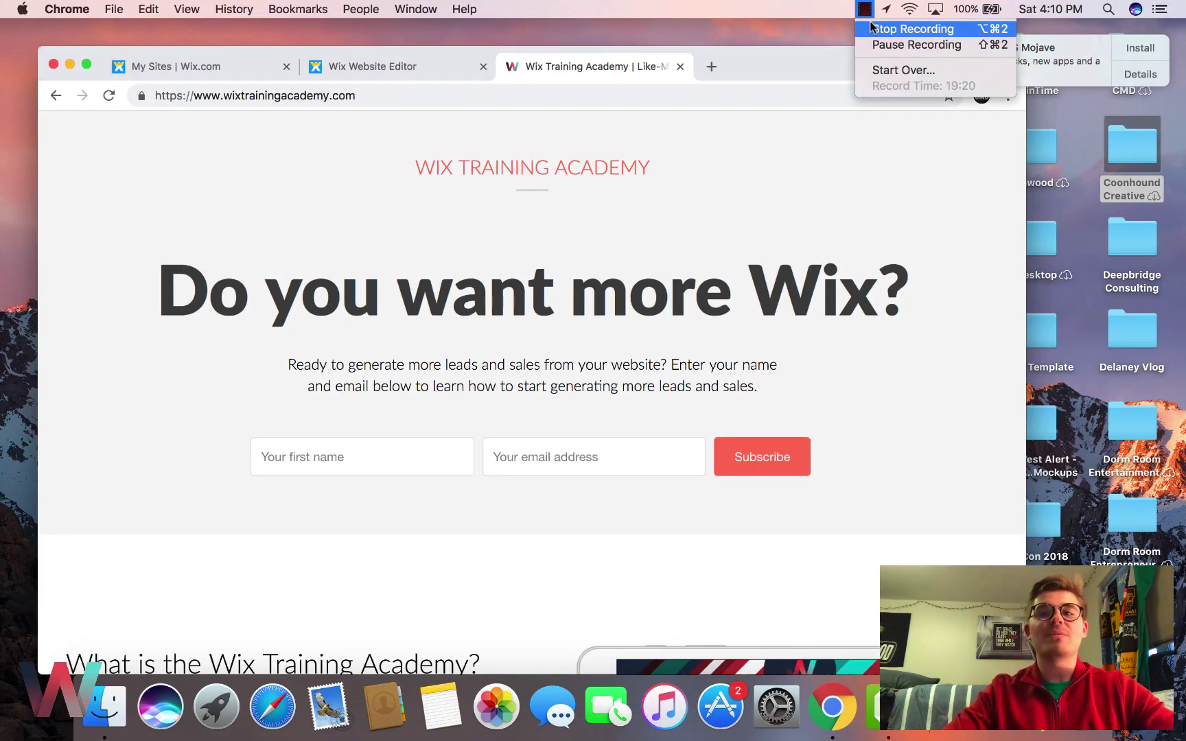